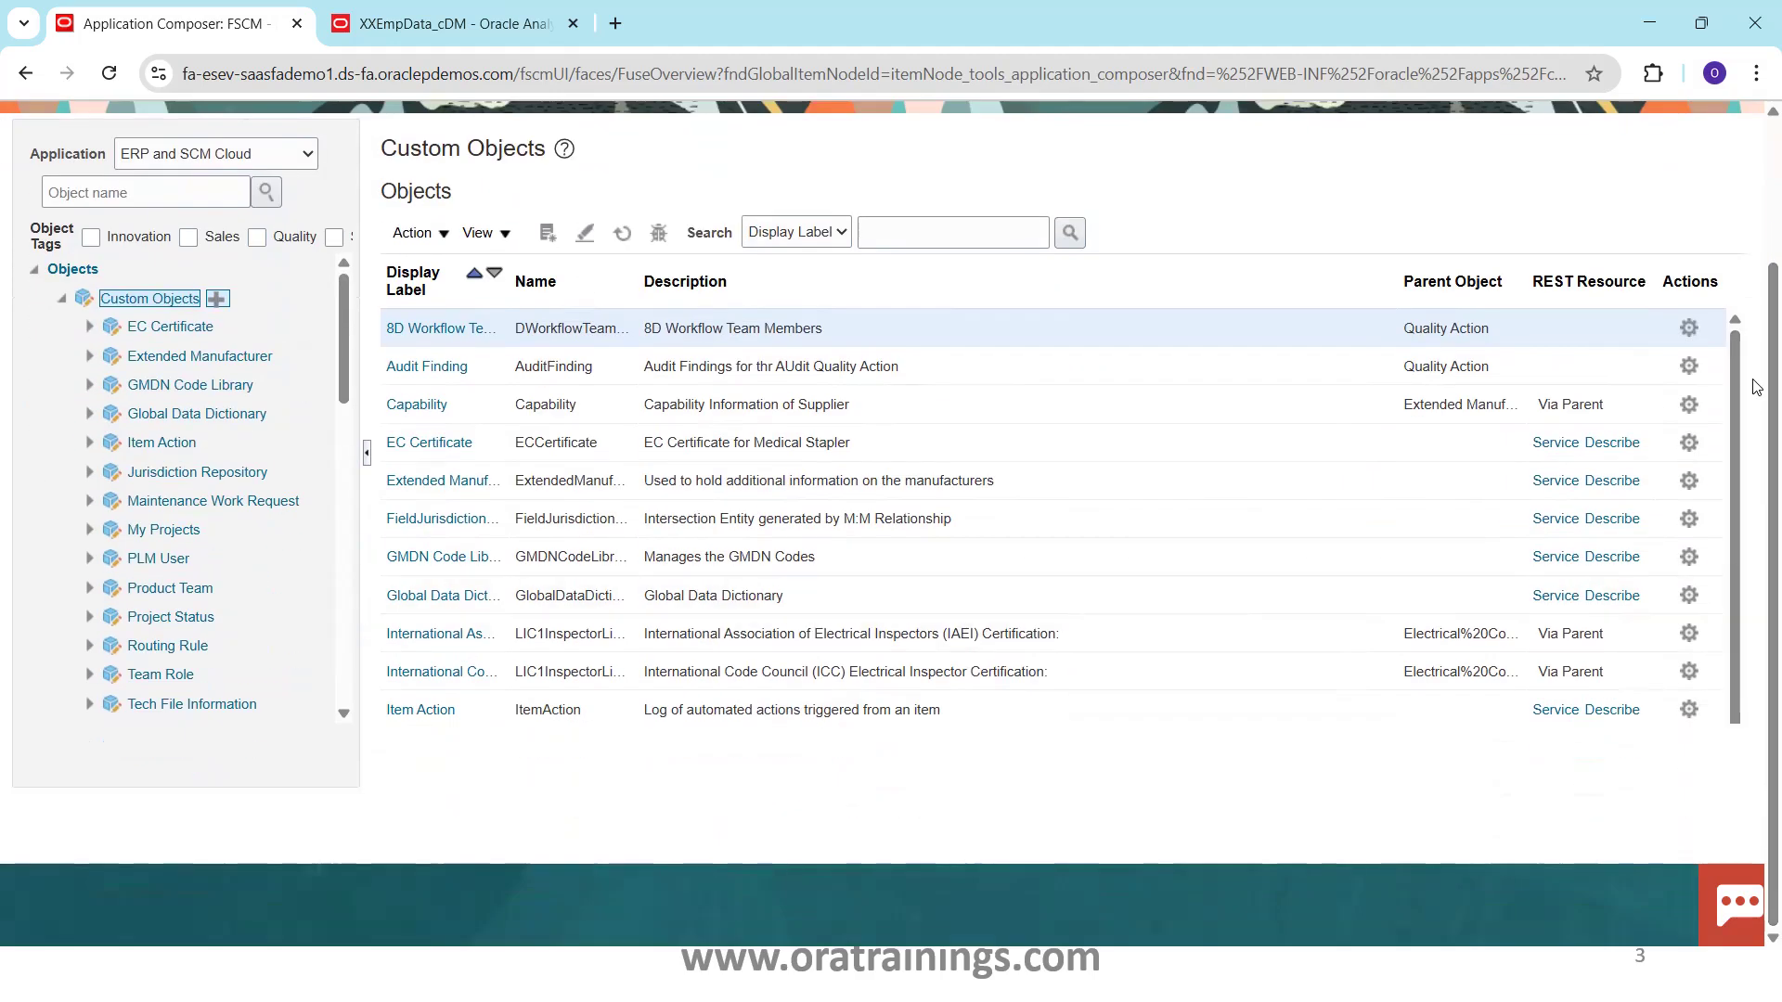
Scroll the Custom Objects table and sort Display Label descending so XXEmpData is listed first
left_click_drag(1748, 410, 1756, 691)
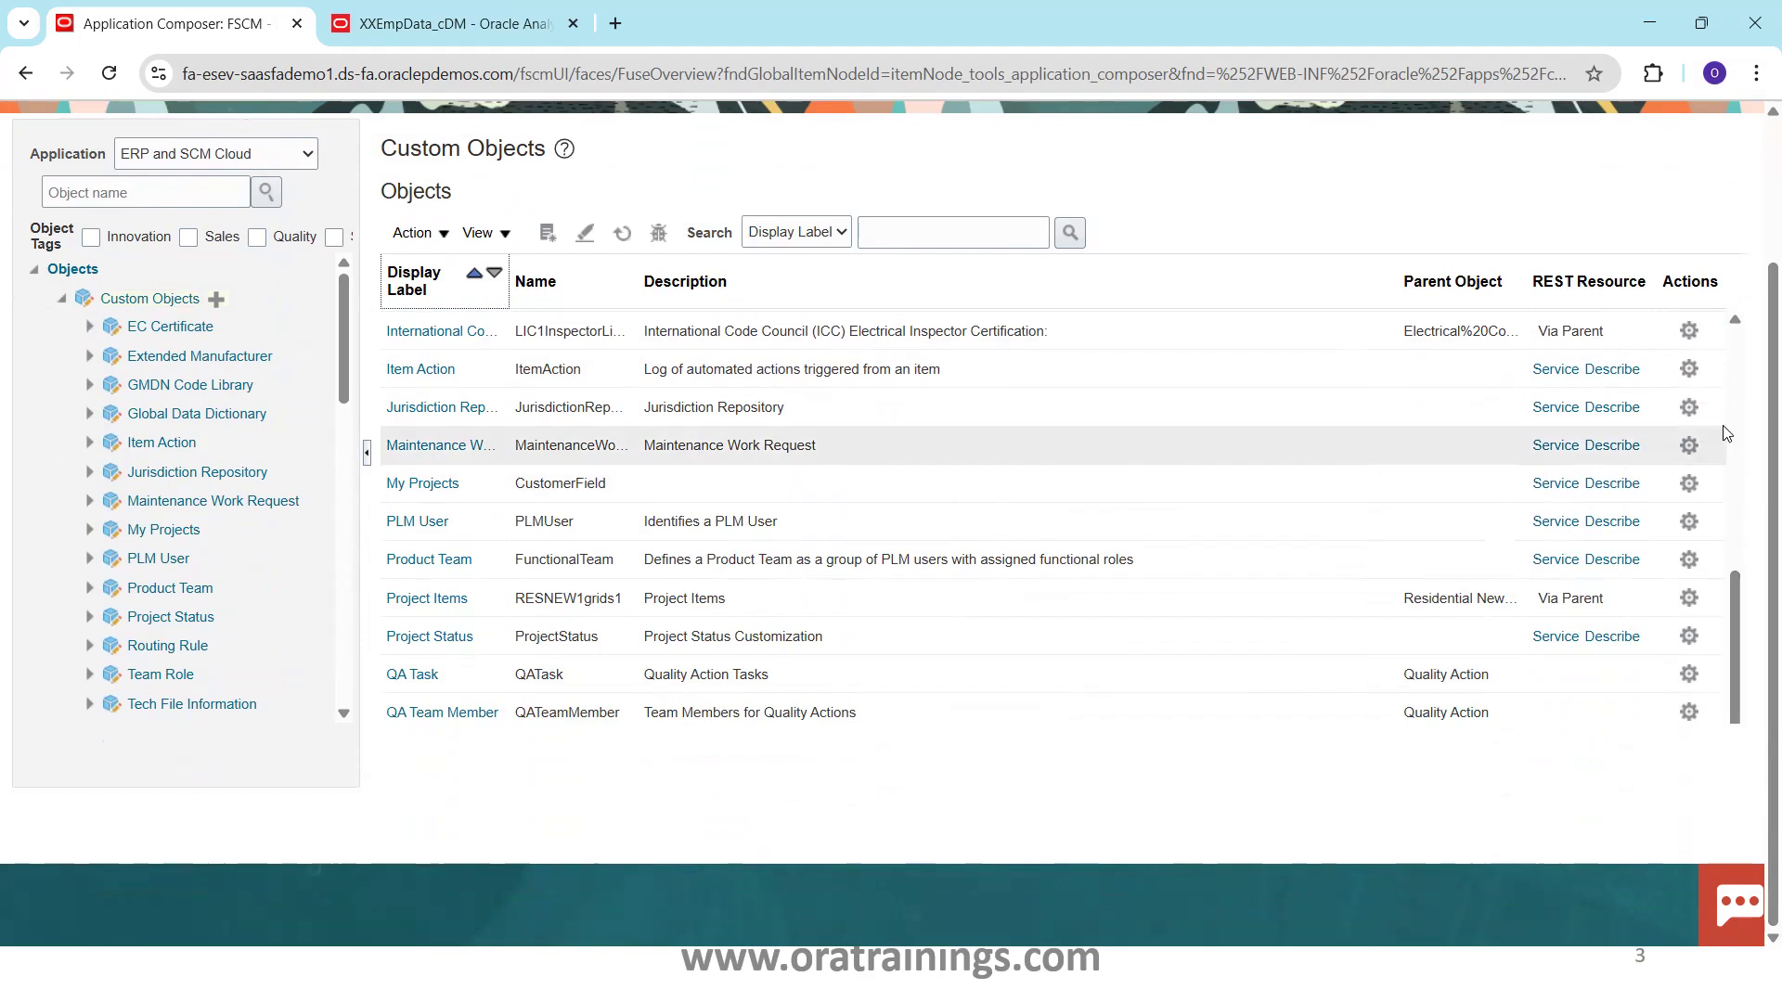
left_click(1735, 388)
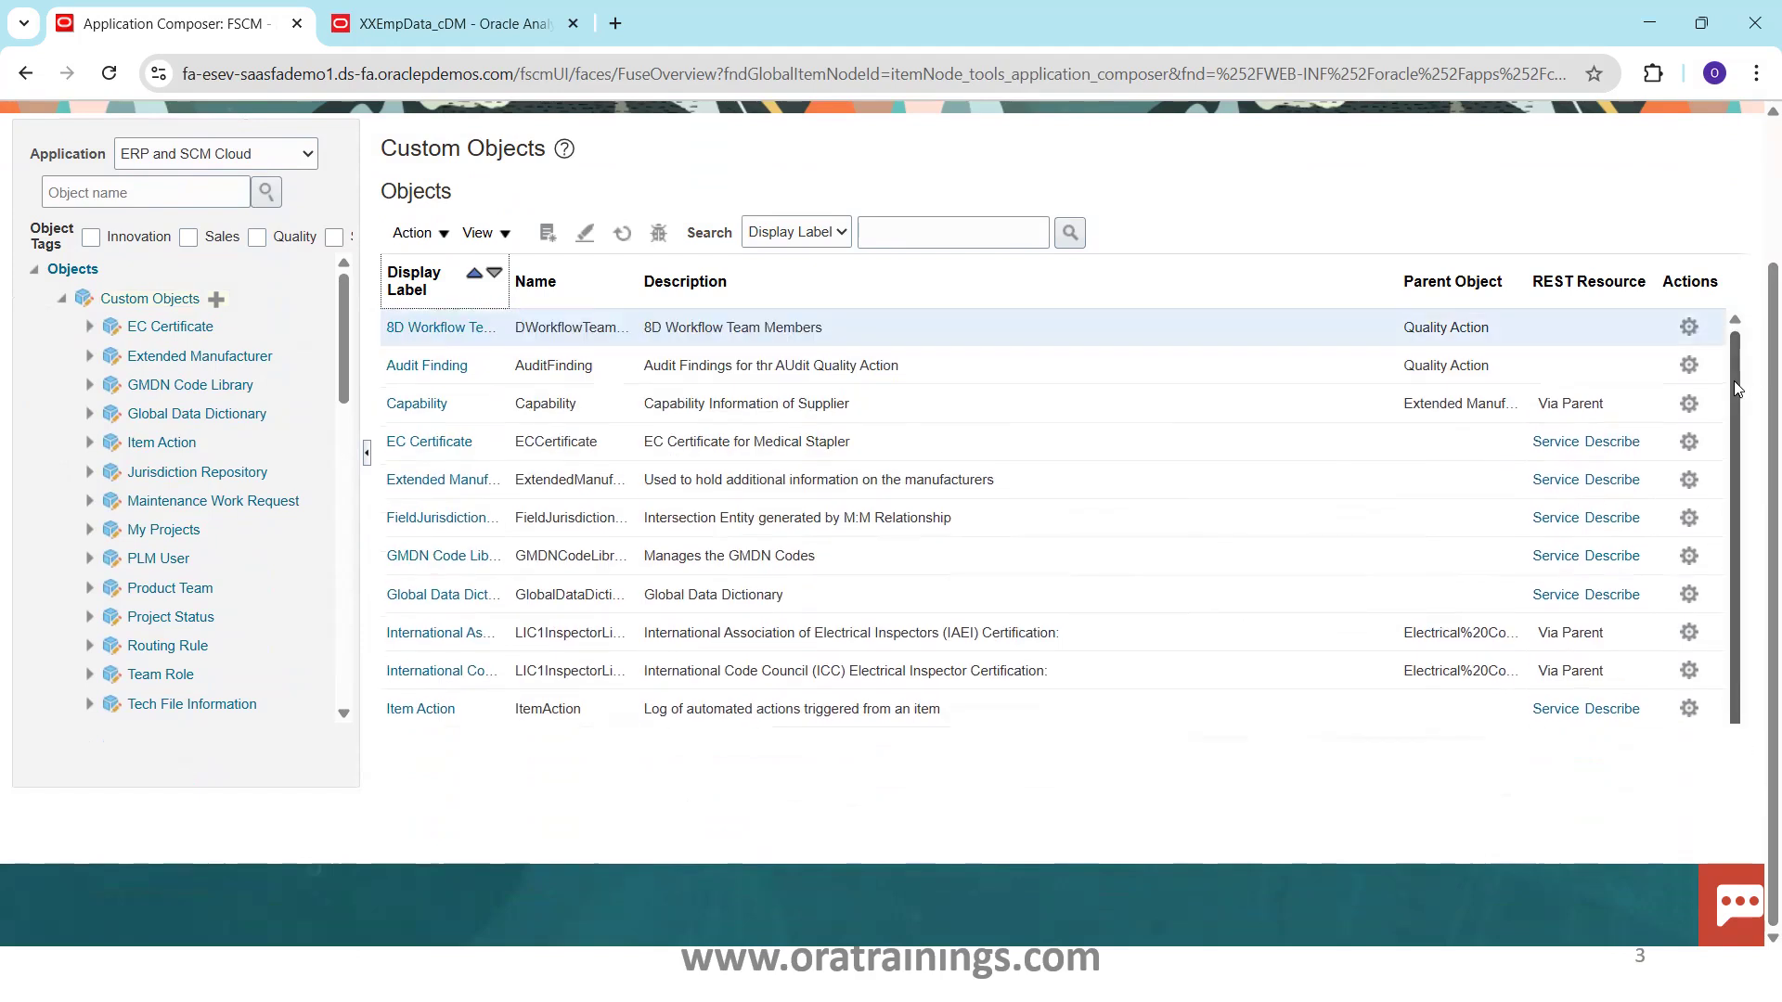
left_click_drag(1725, 321, 1757, 774)
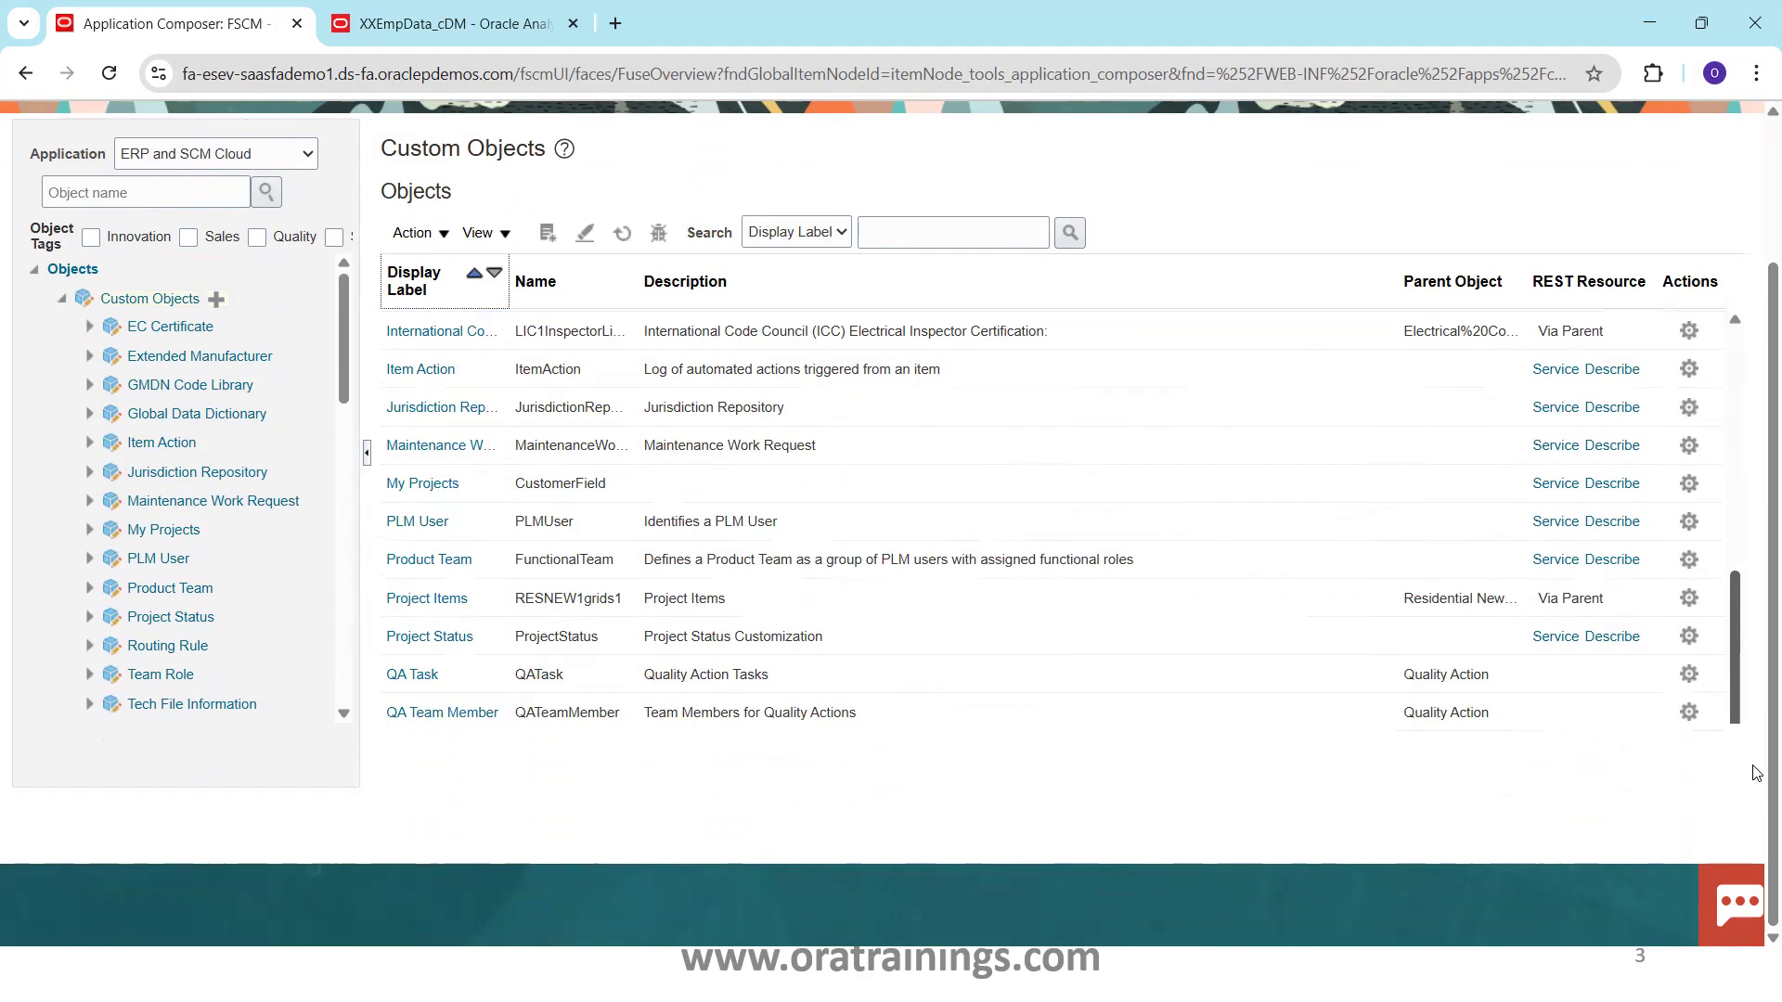
left_click(496, 274)
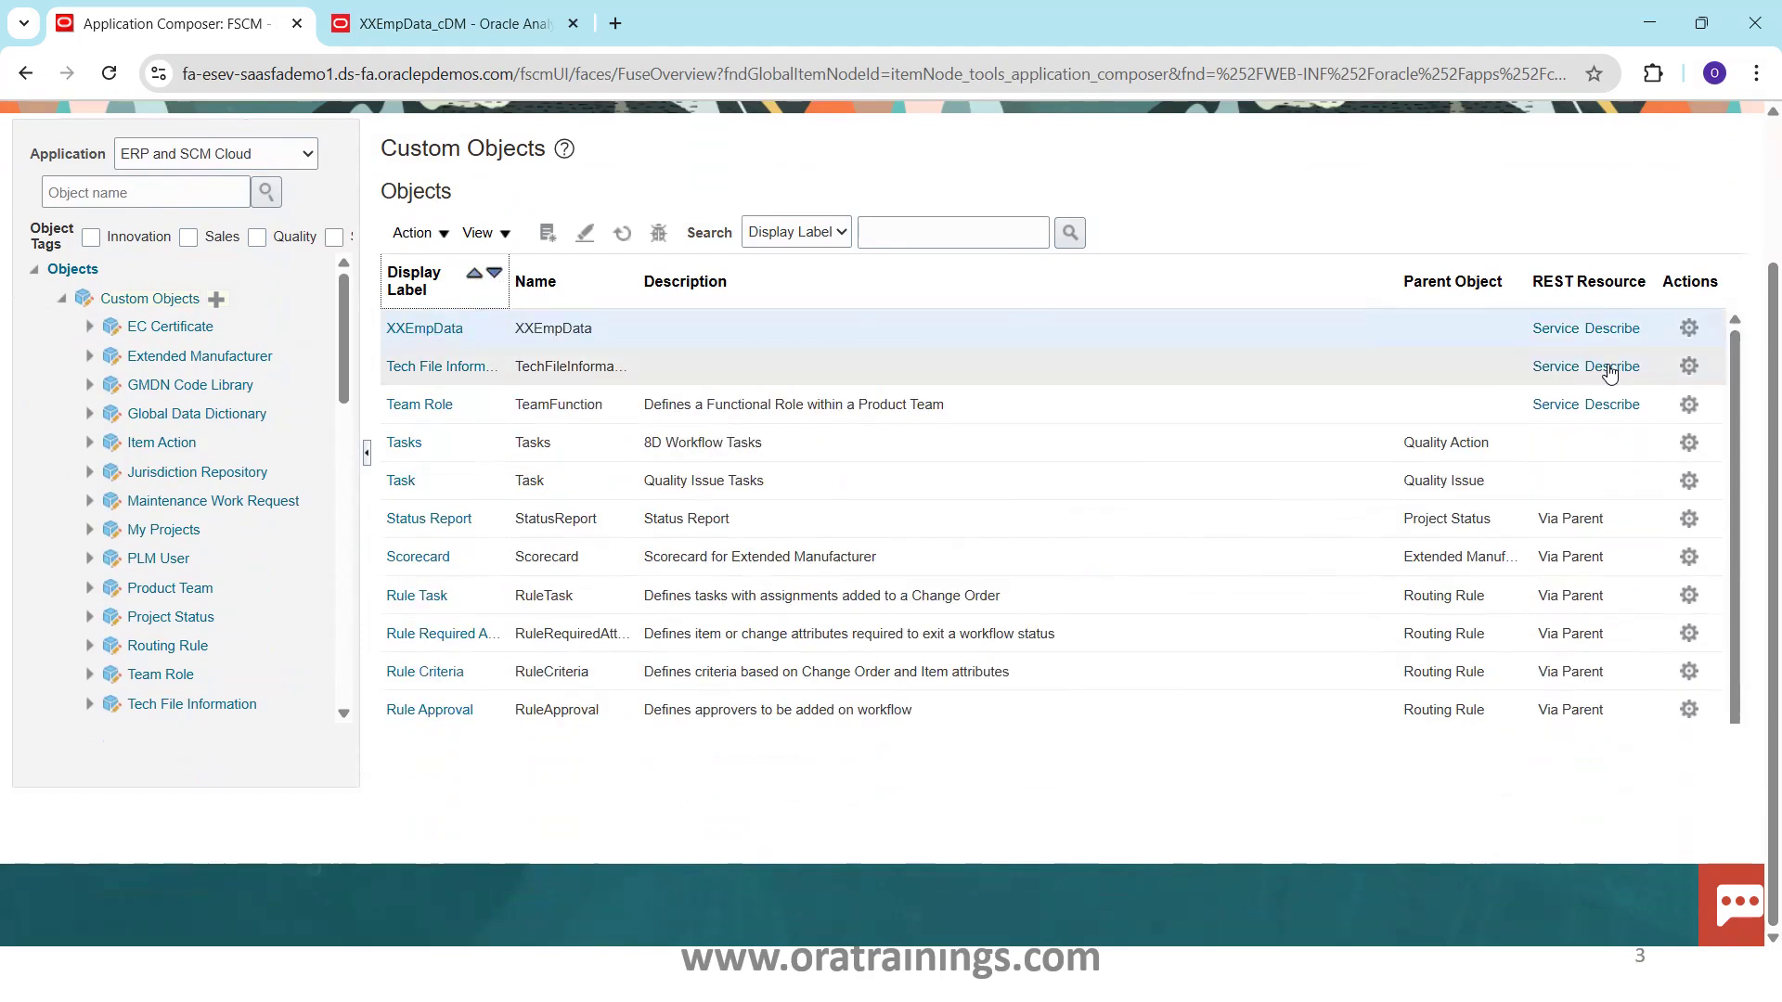
Open the XXEmpData REST describe URL, select its address, and run 'cmd' from the Run prompt
left_click(1605, 330)
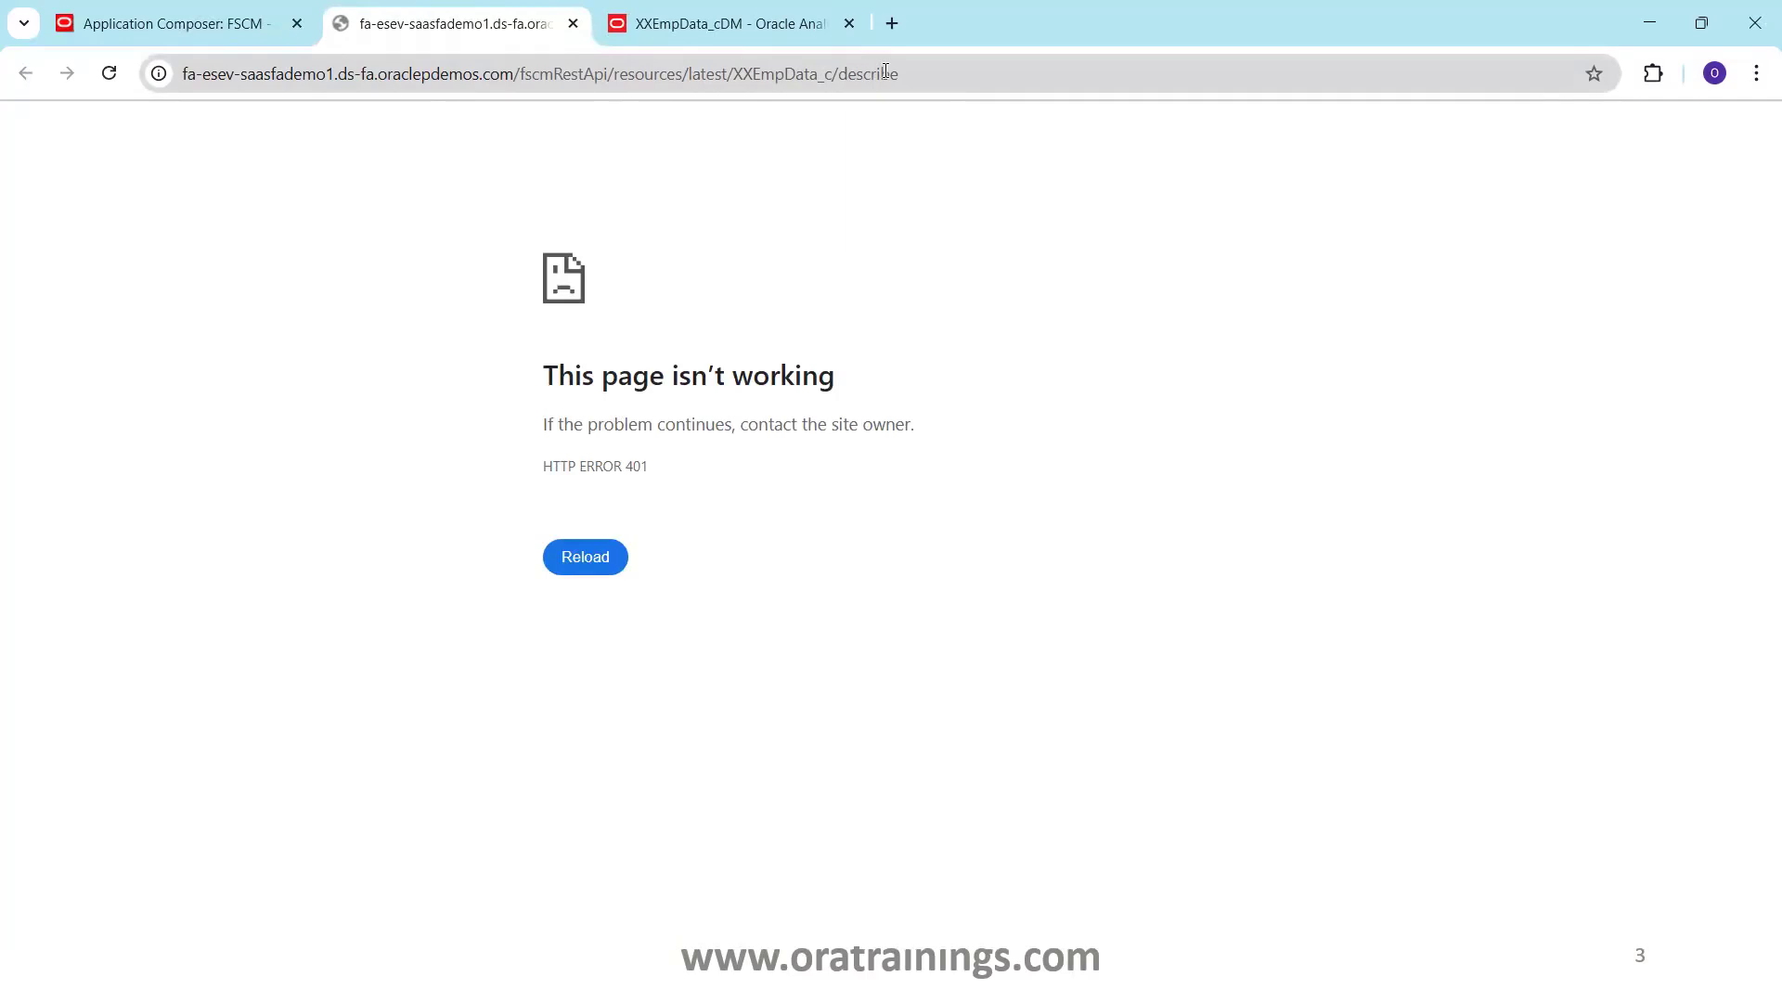
left_click(884, 72)
key("ctrl+c")
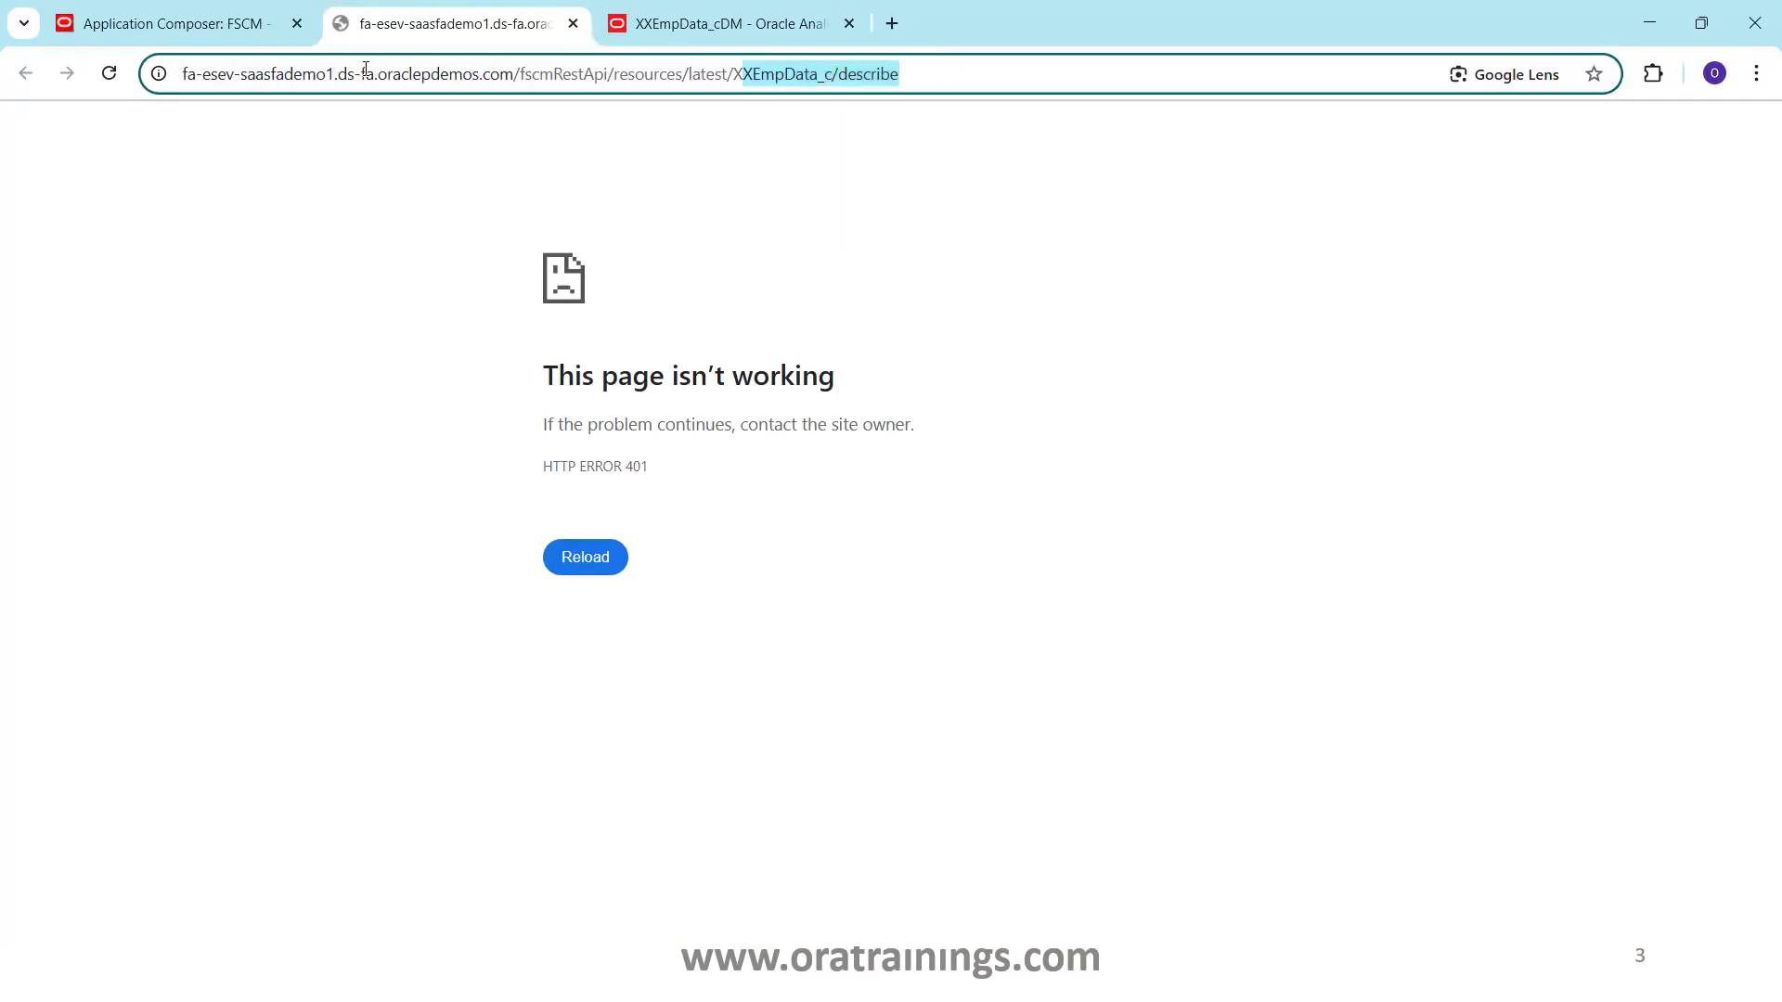
key("super+r")
type("cmd")
key("Return")
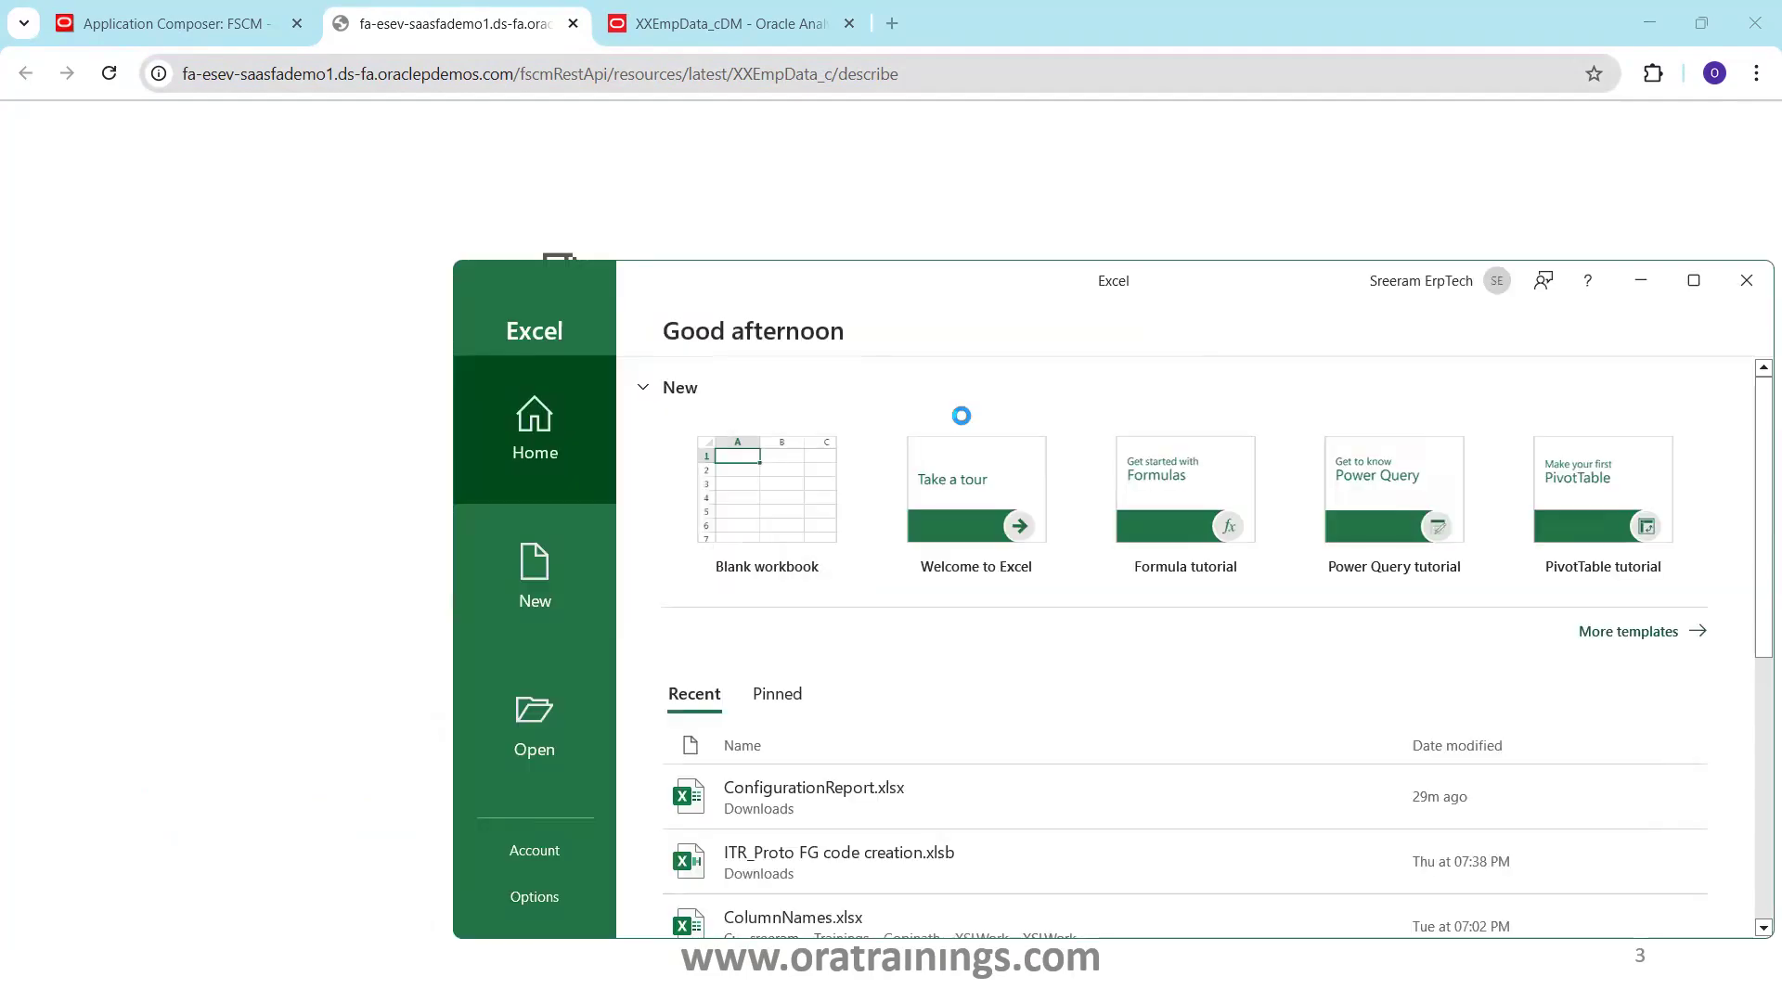
Create a maximized blank workbook and confirm the Visual Builder add-in is version 4.3.0.28841
left_click(793, 473)
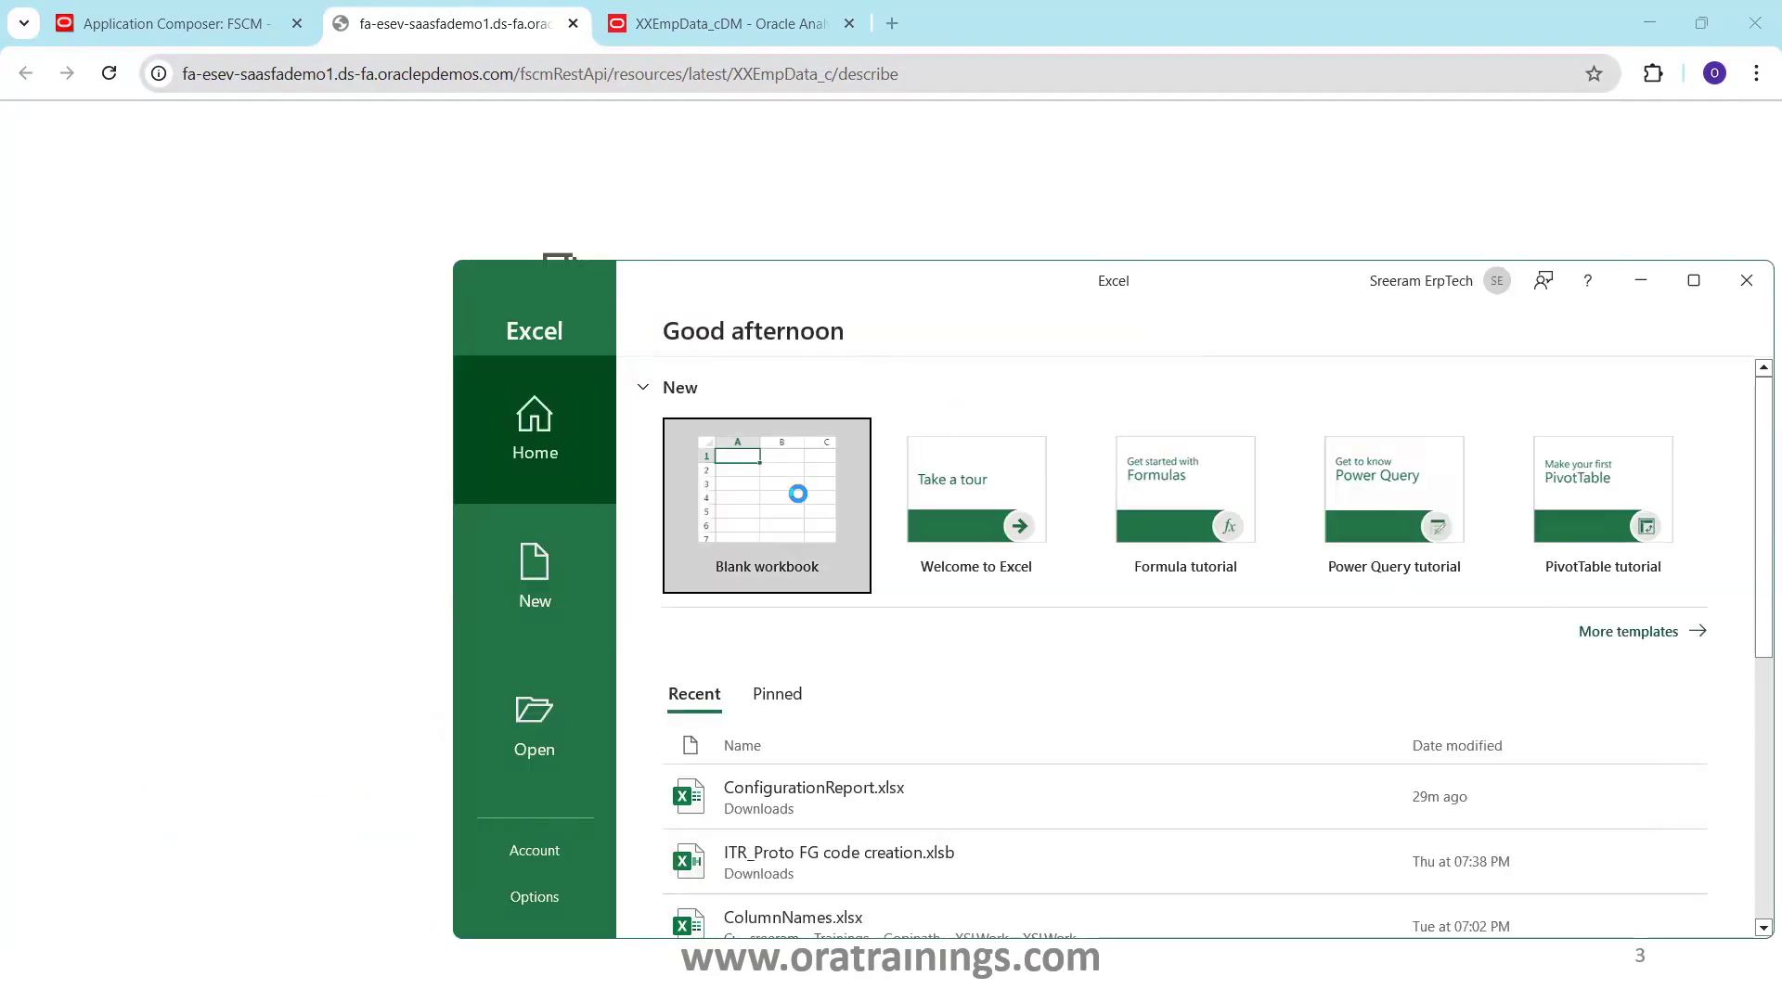
left_click(1690, 281)
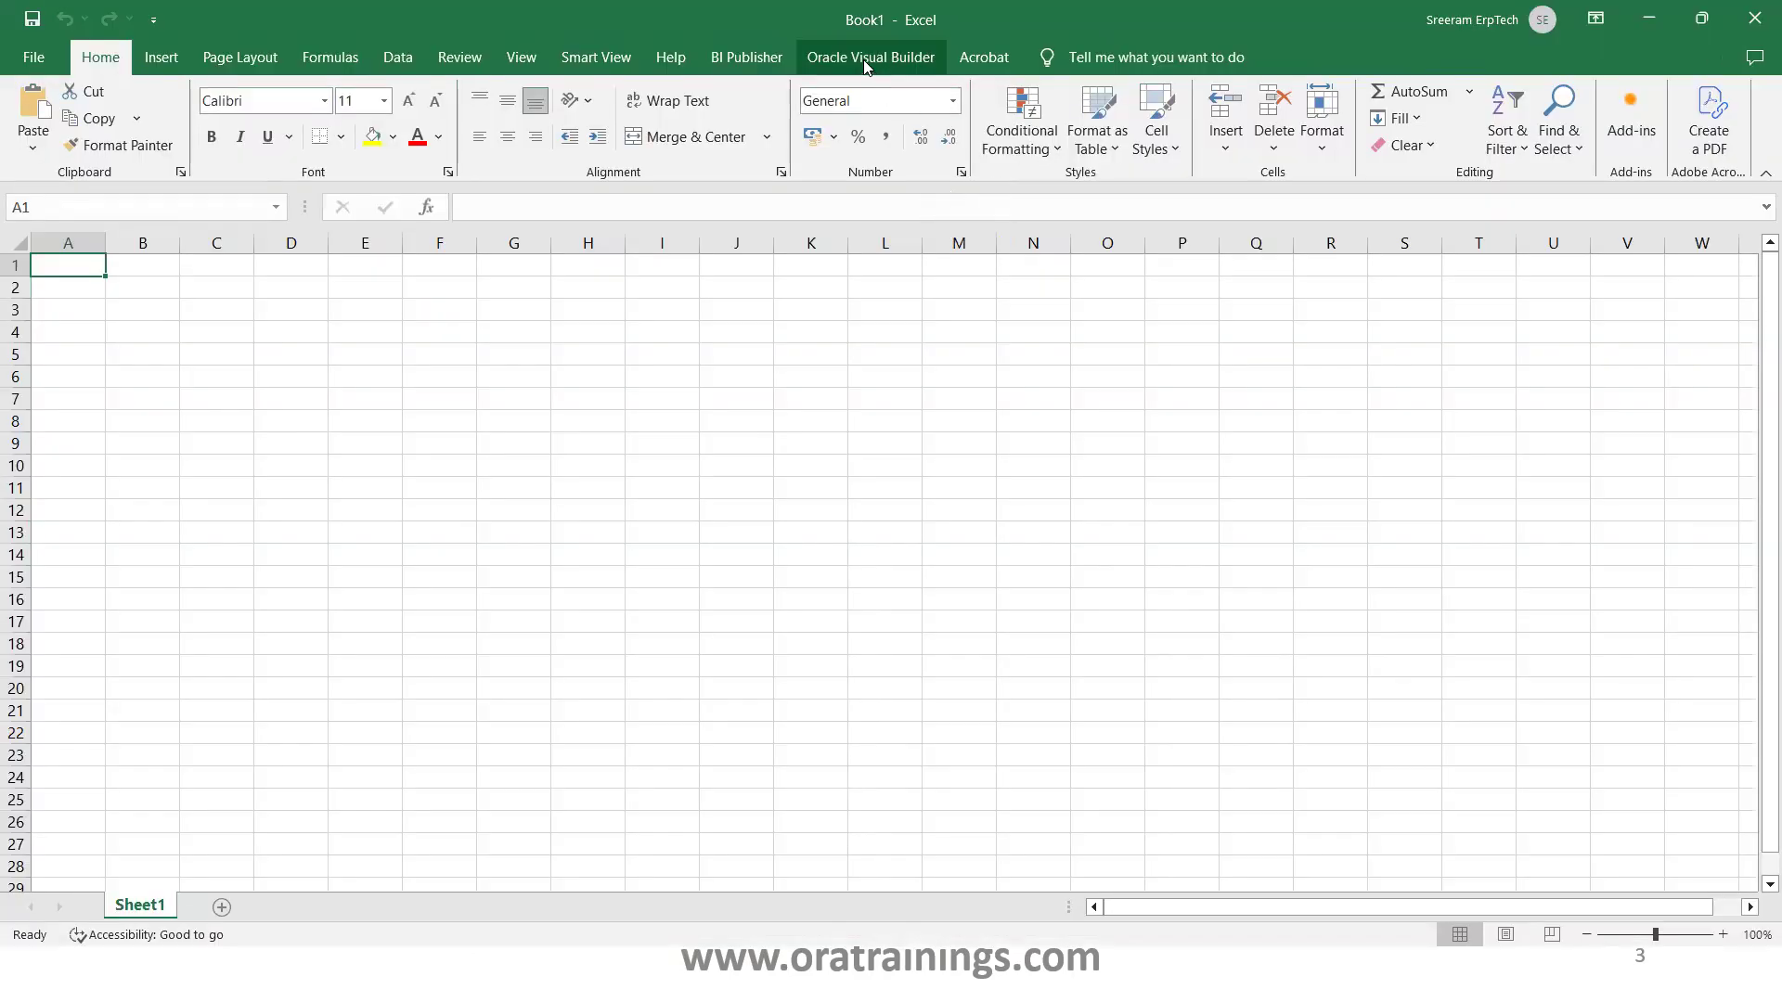
left_click(865, 66)
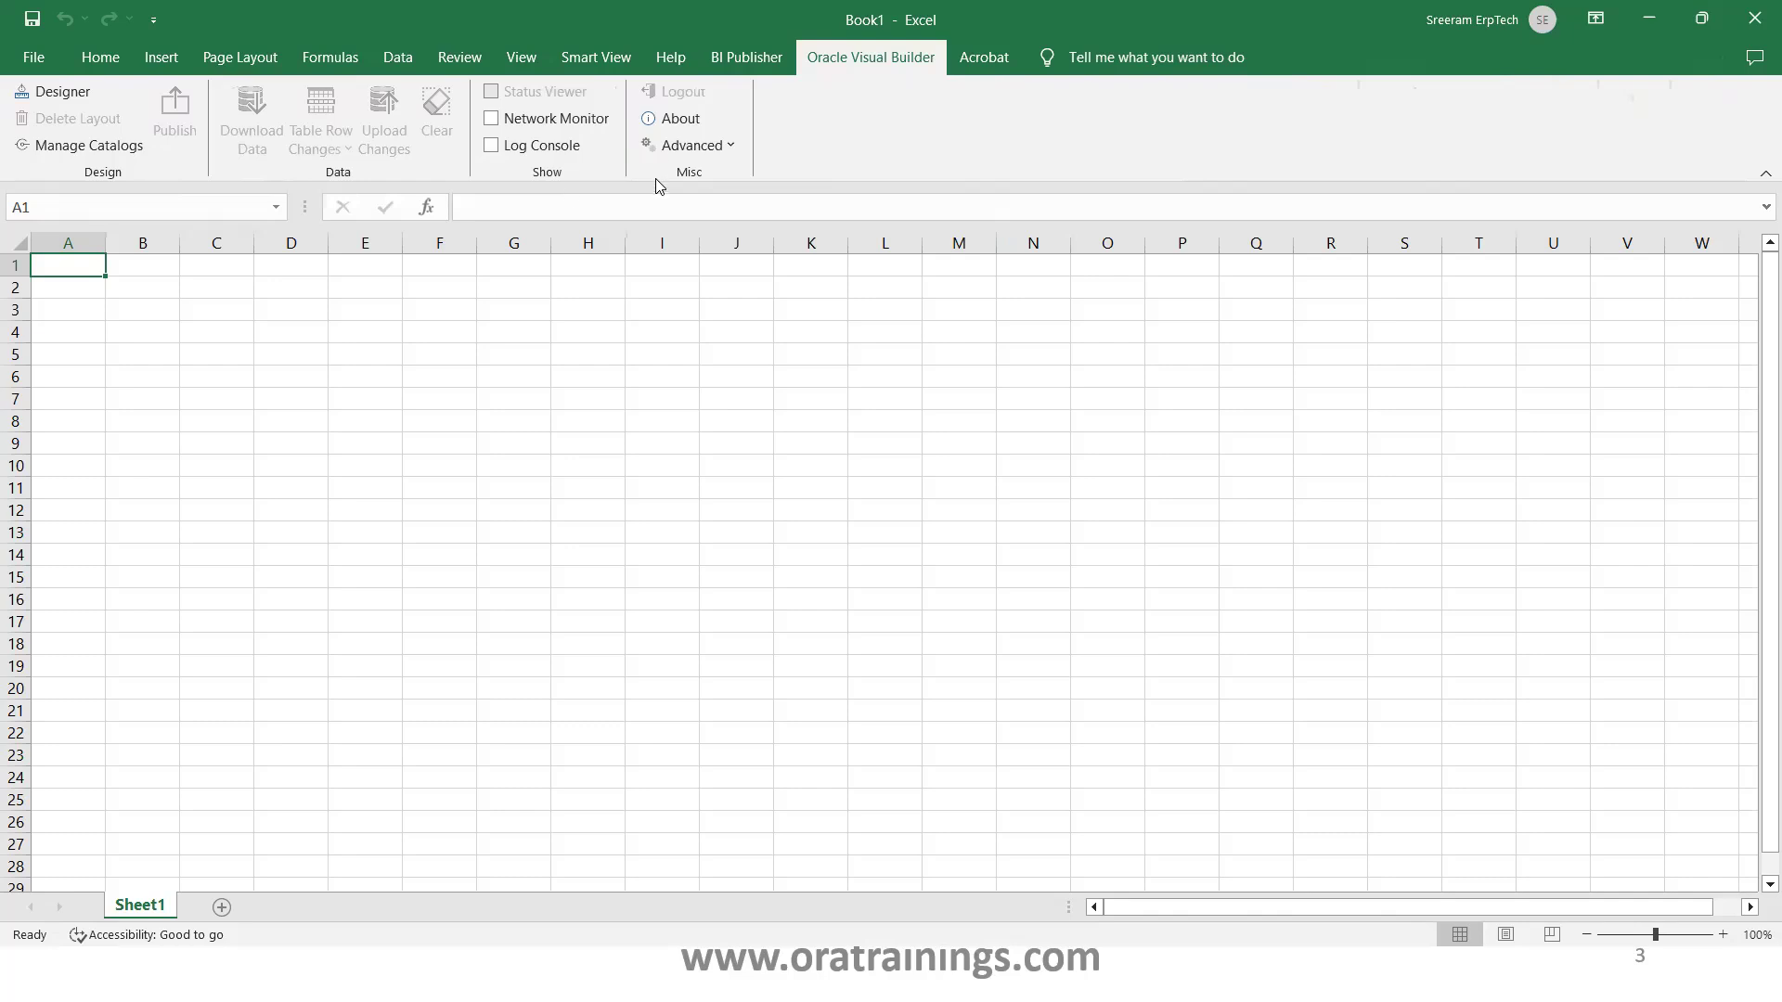
left_click(674, 118)
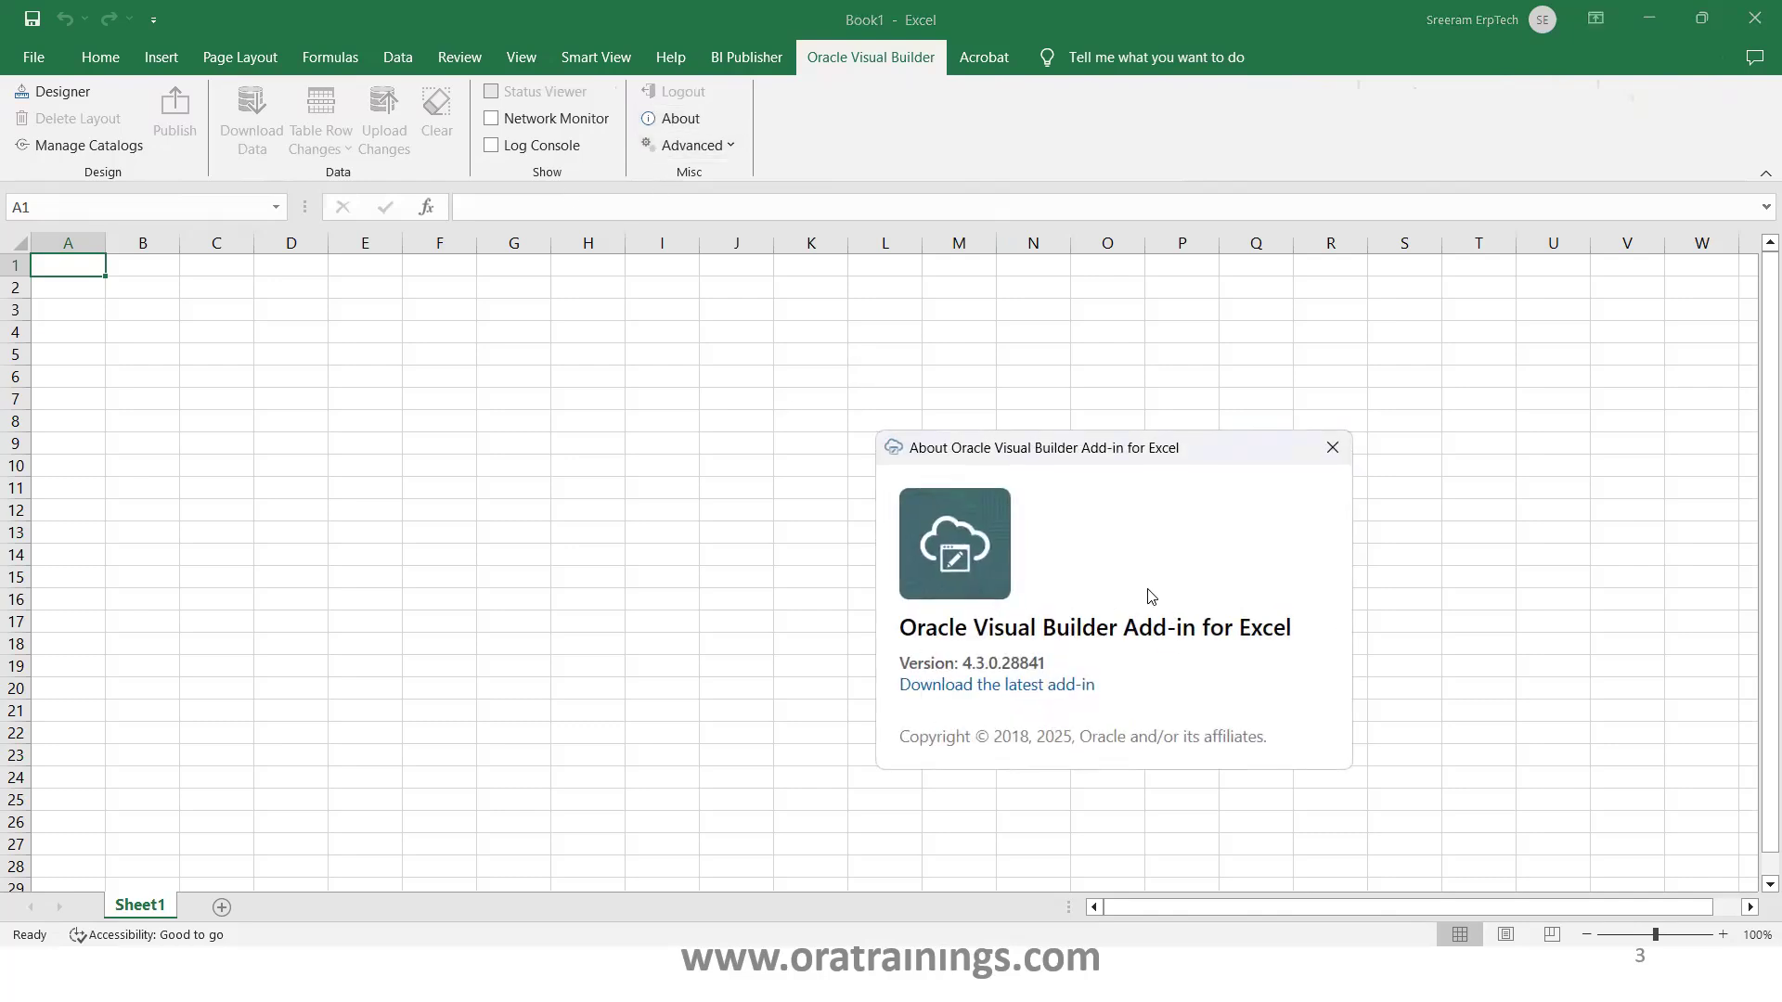
left_click(1334, 449)
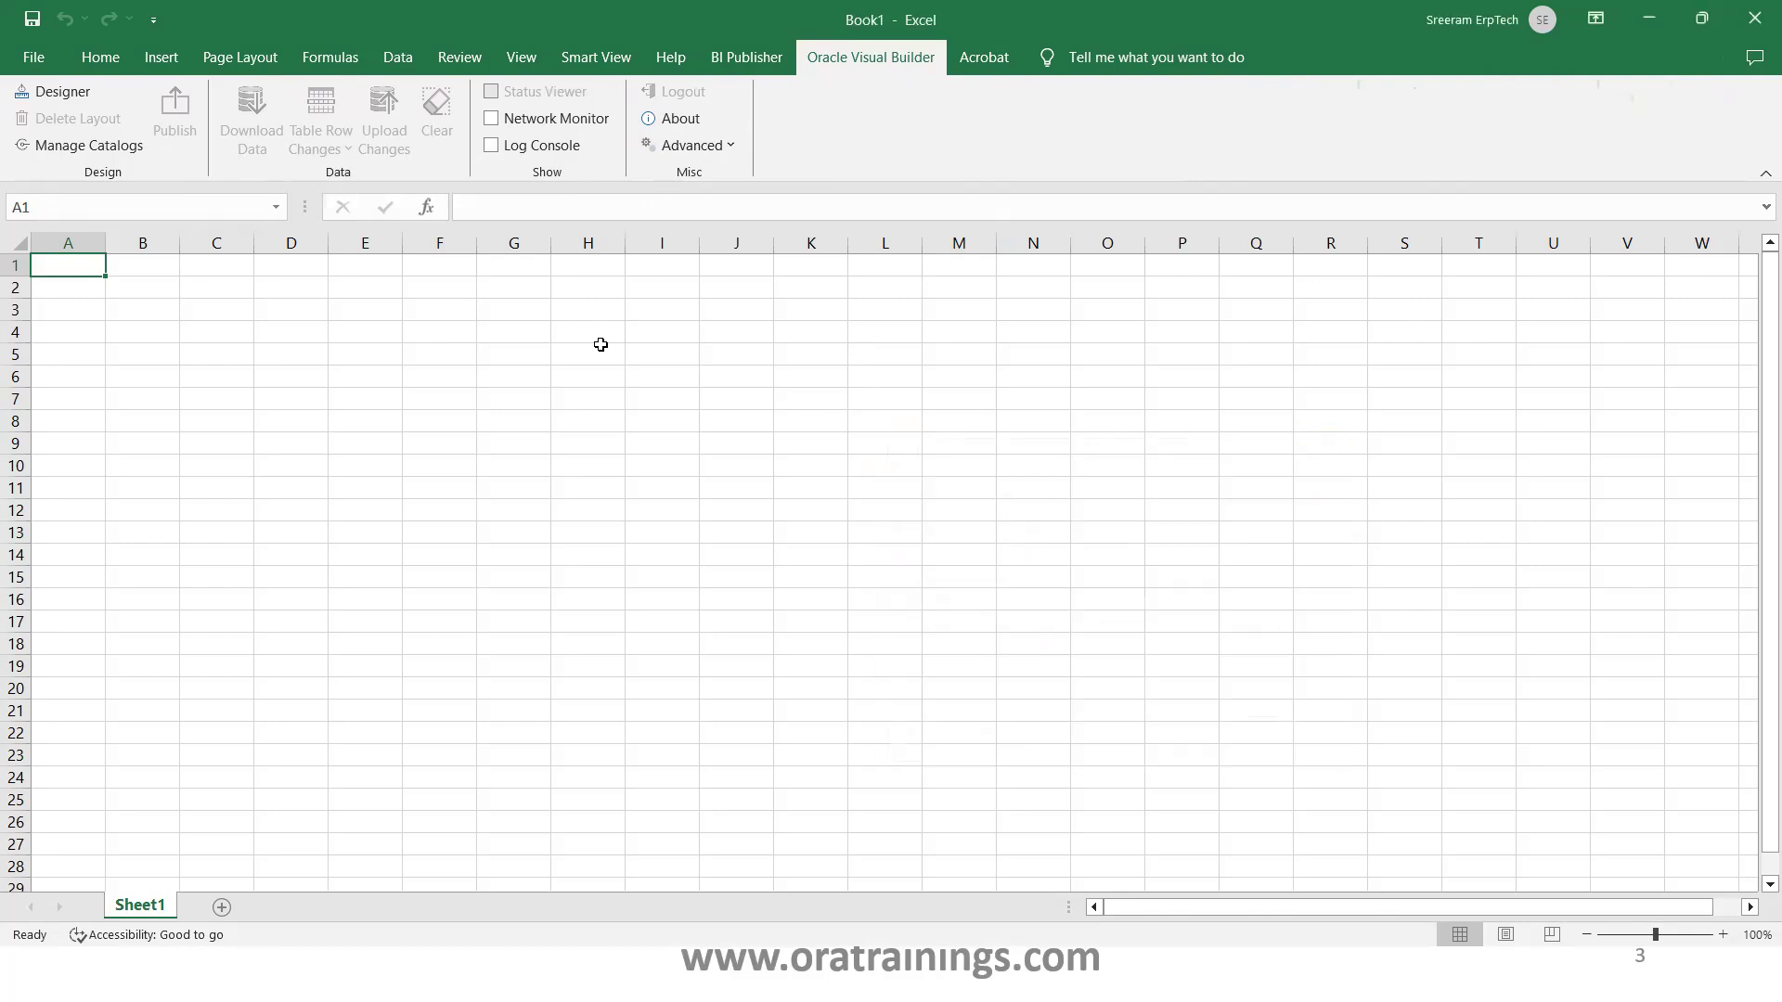
left_click(59, 90)
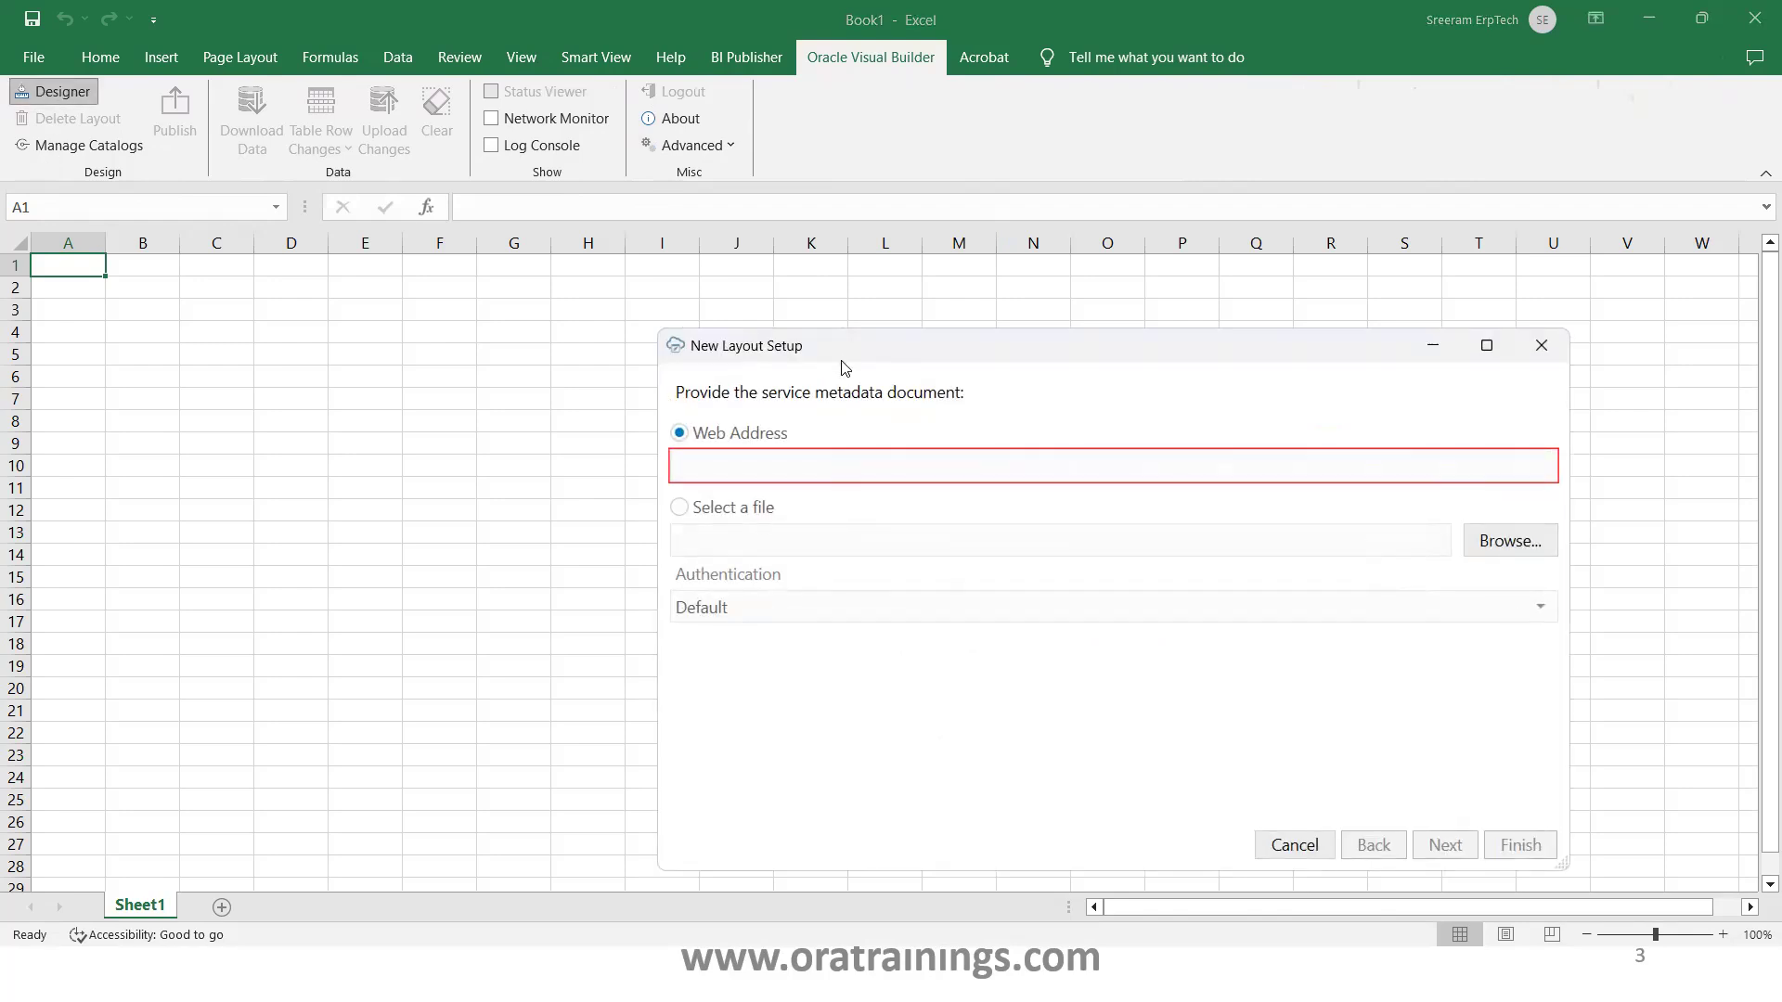
Paste the XXEmpData_c describe URL as the layout's web address and retrieve its metadata
left_click_drag(836, 344, 440, 204)
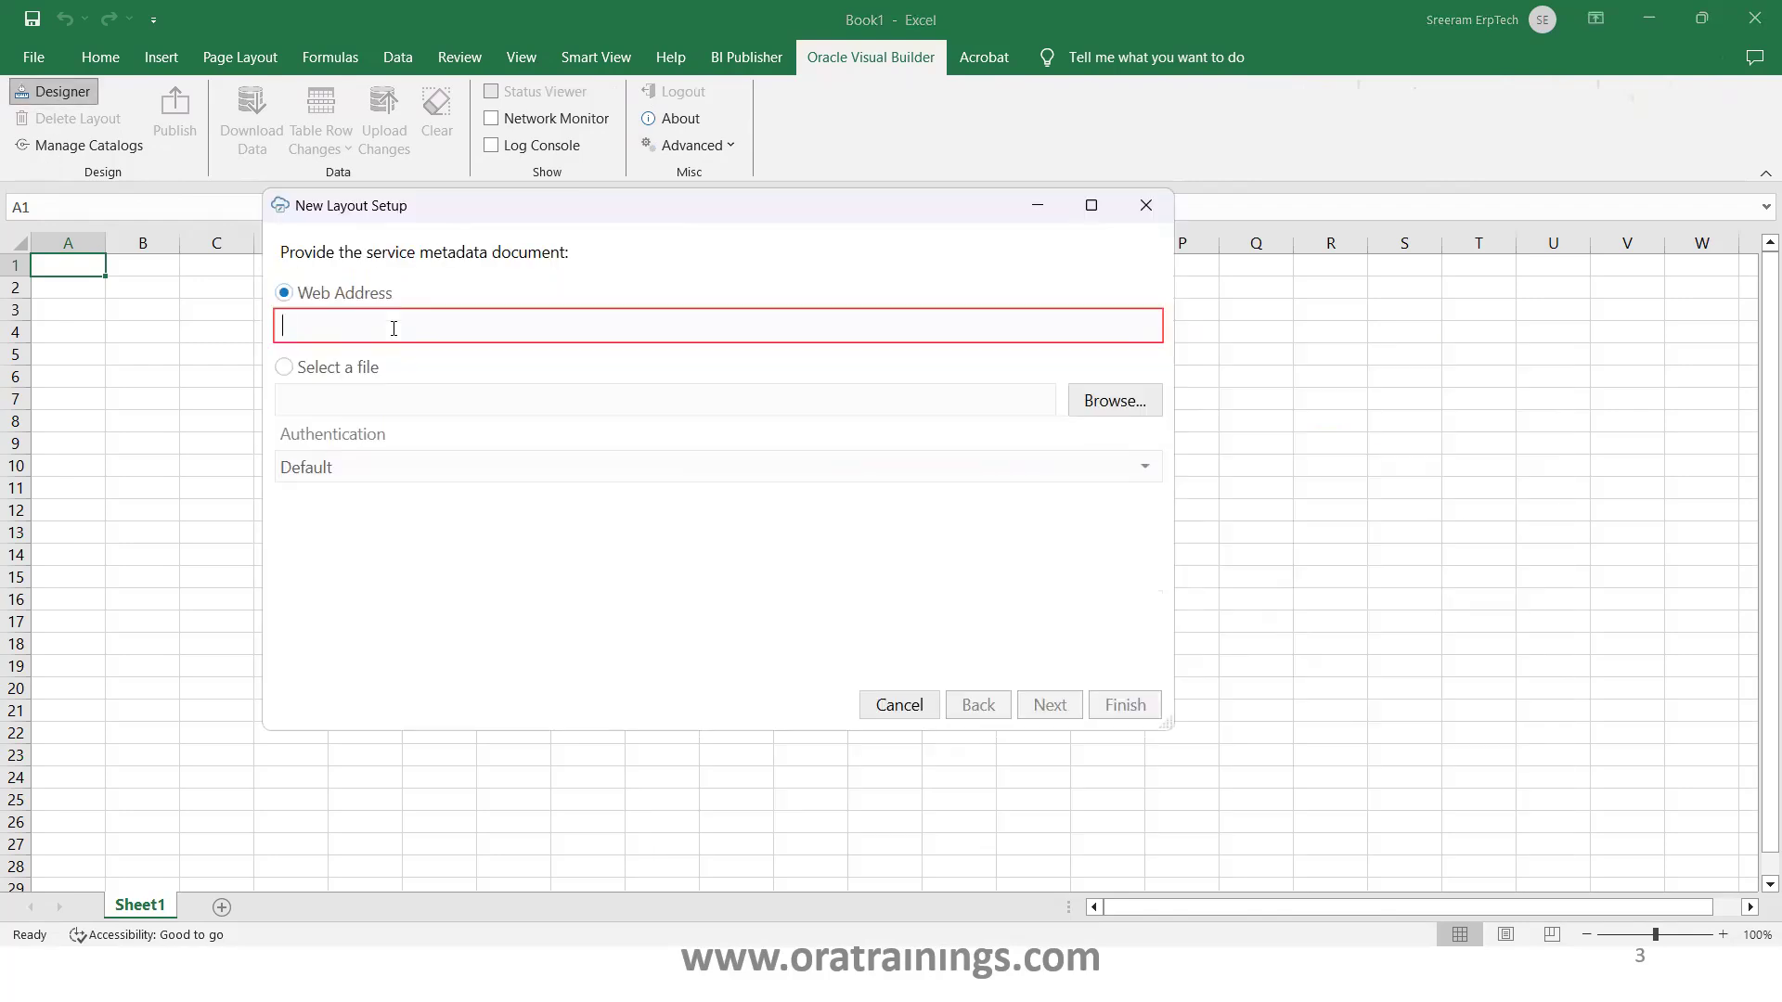
key("ctrl+v")
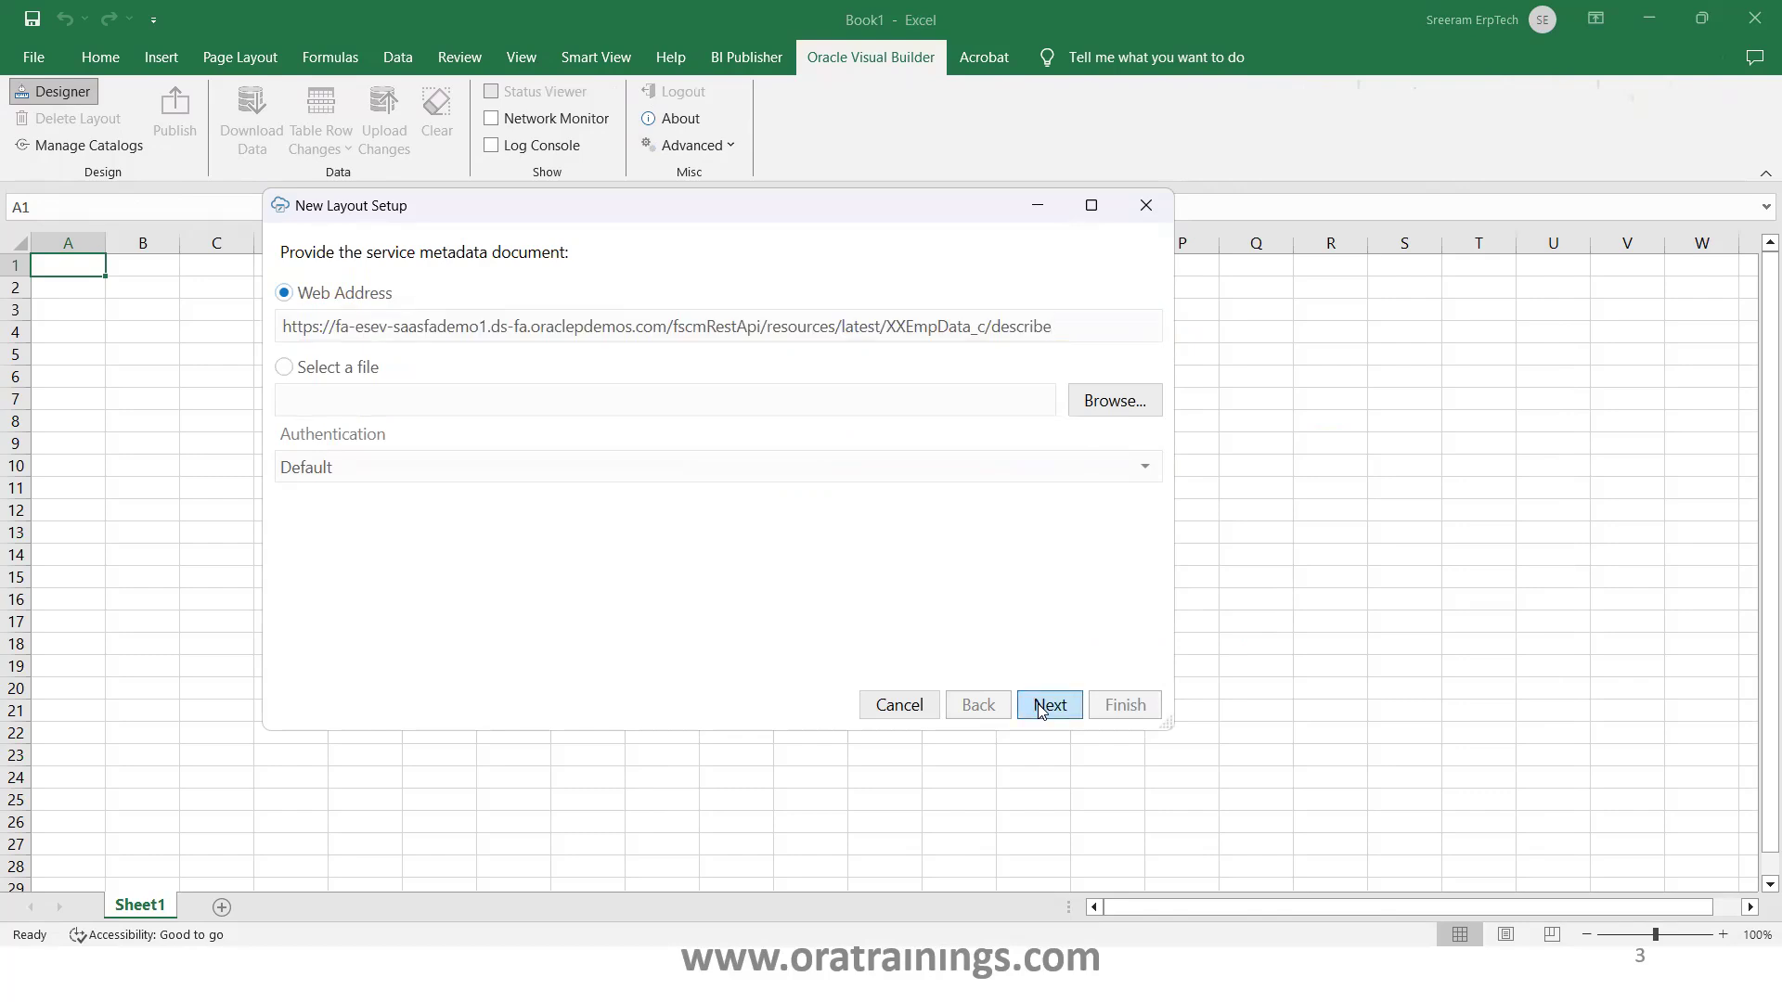
left_click(1048, 704)
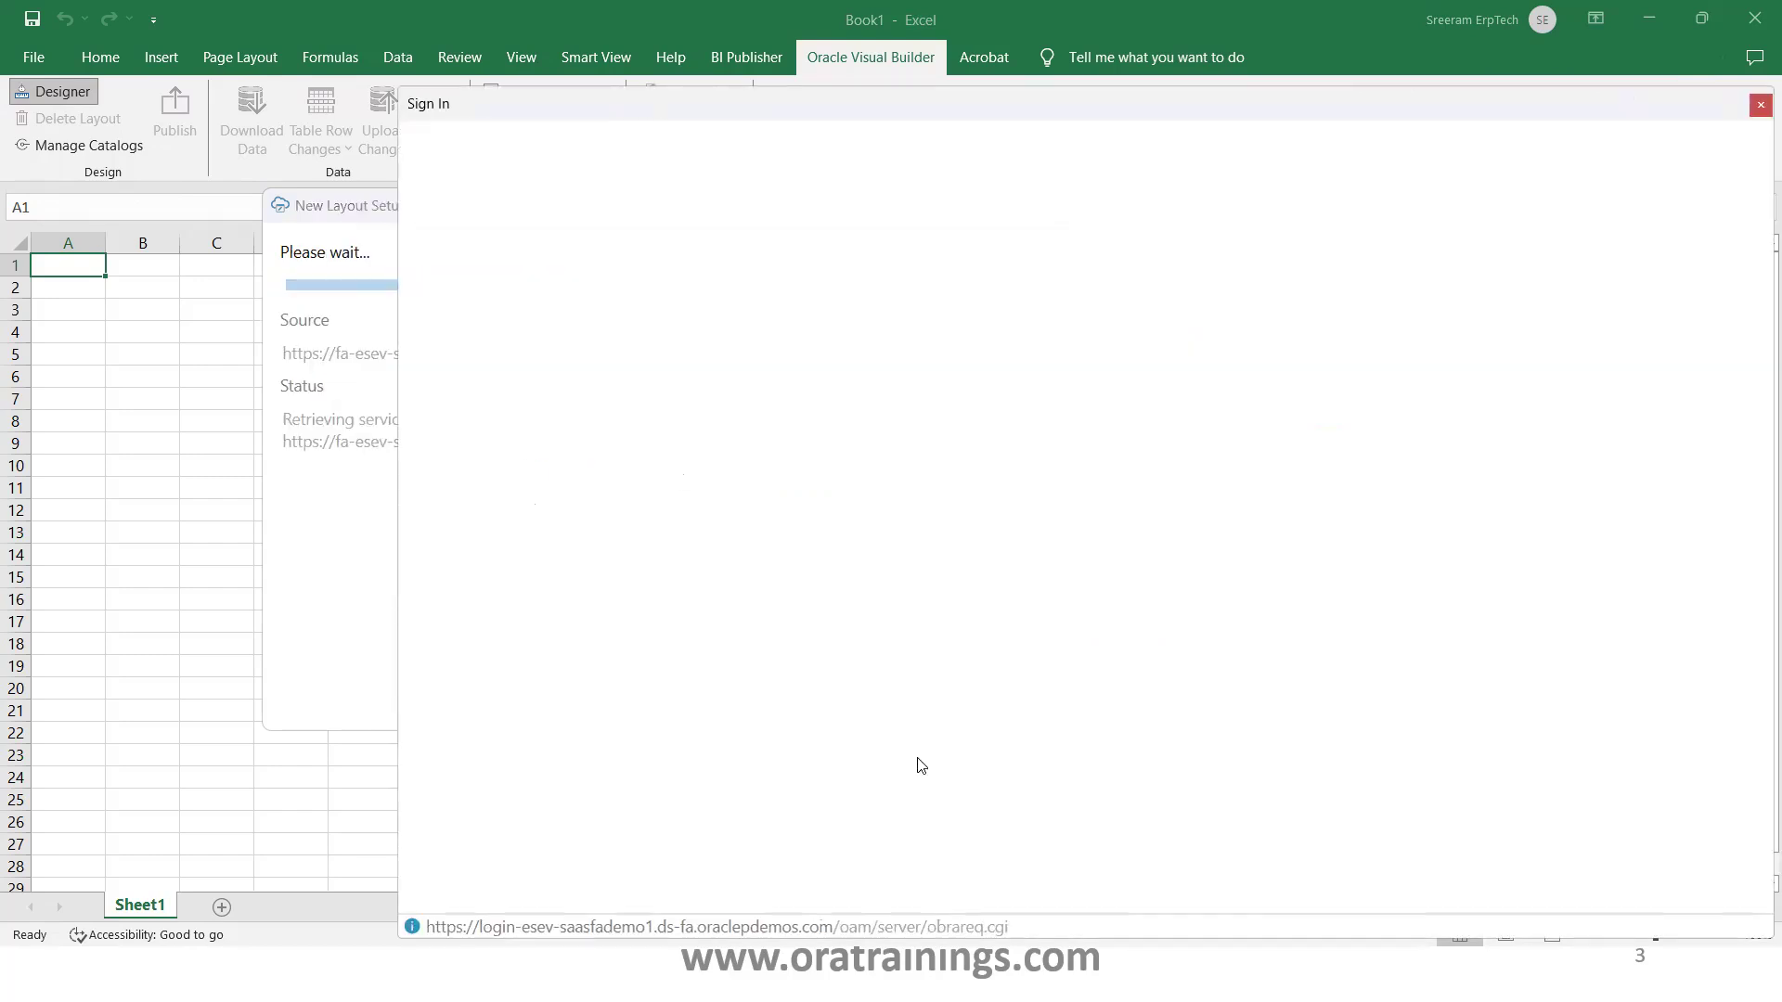
Copy the saved password from the Notepad++ notes and return to Excel's sign-in window
key("alt+Tab")
key("Tab")
key("Tab")
key("Tab")
key("Tab")
key("Tab")
key("Tab")
key("Tab")
left_click_drag(332, 277, 56, 267)
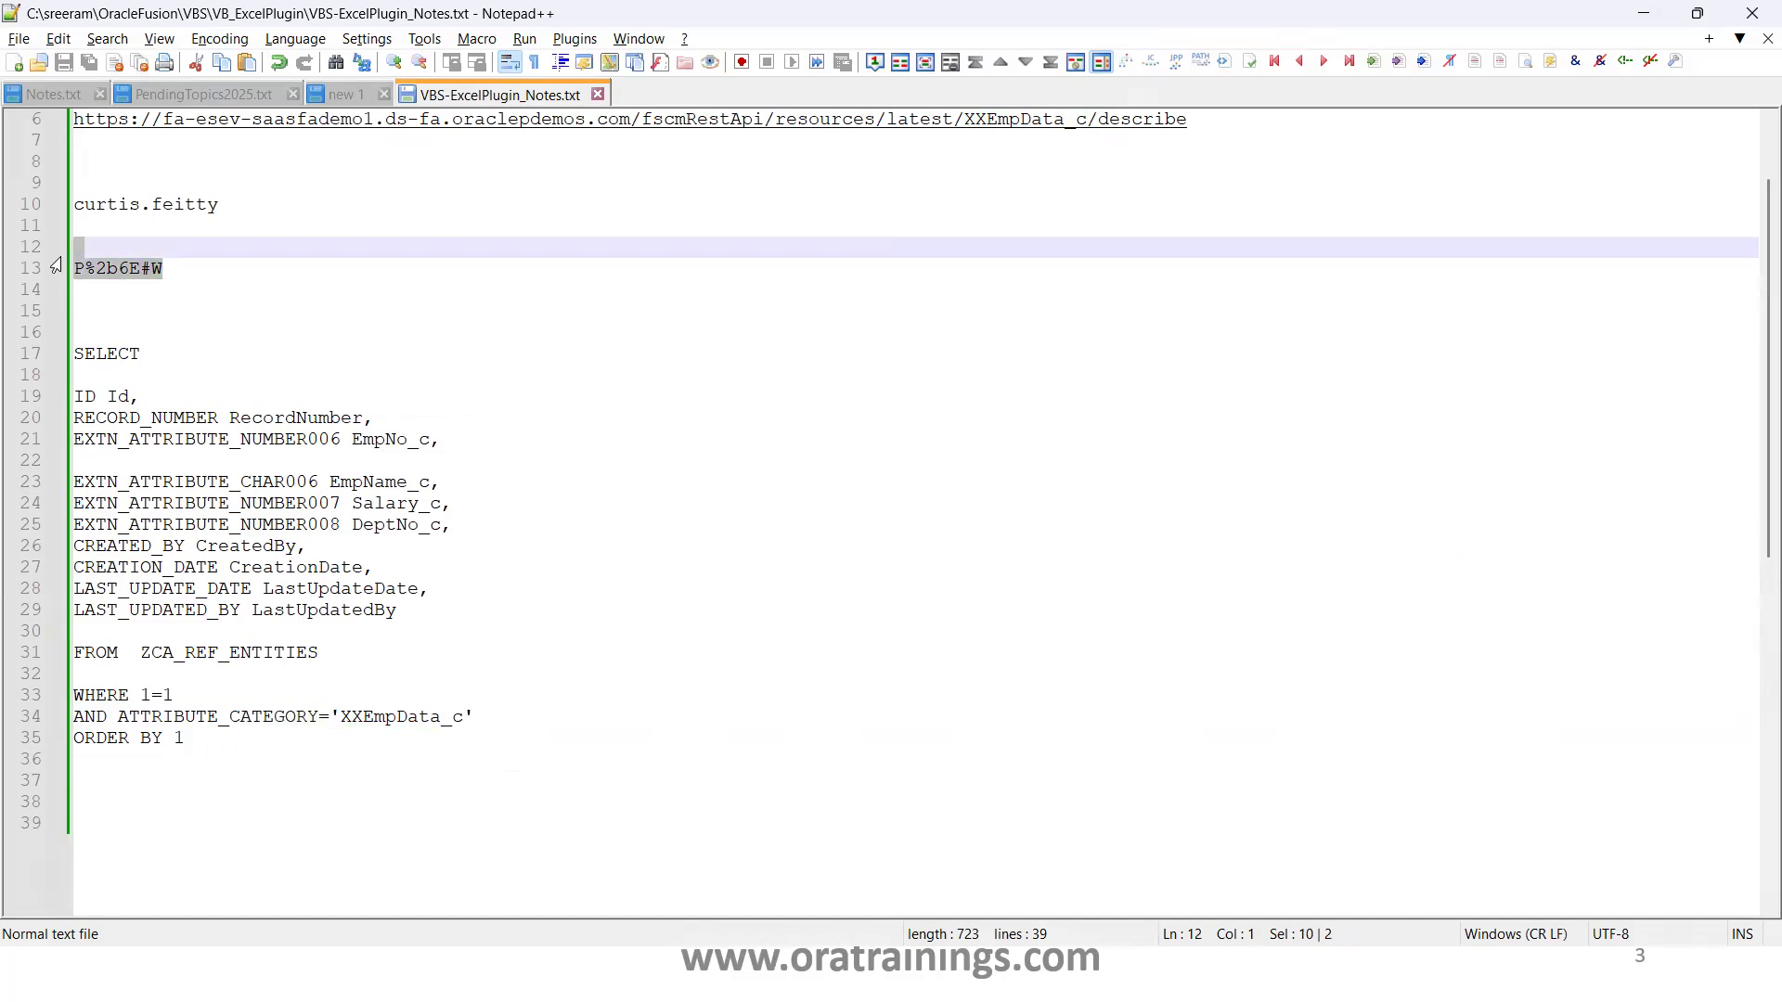
left_click(141, 273)
left_click_drag(167, 265, 76, 267)
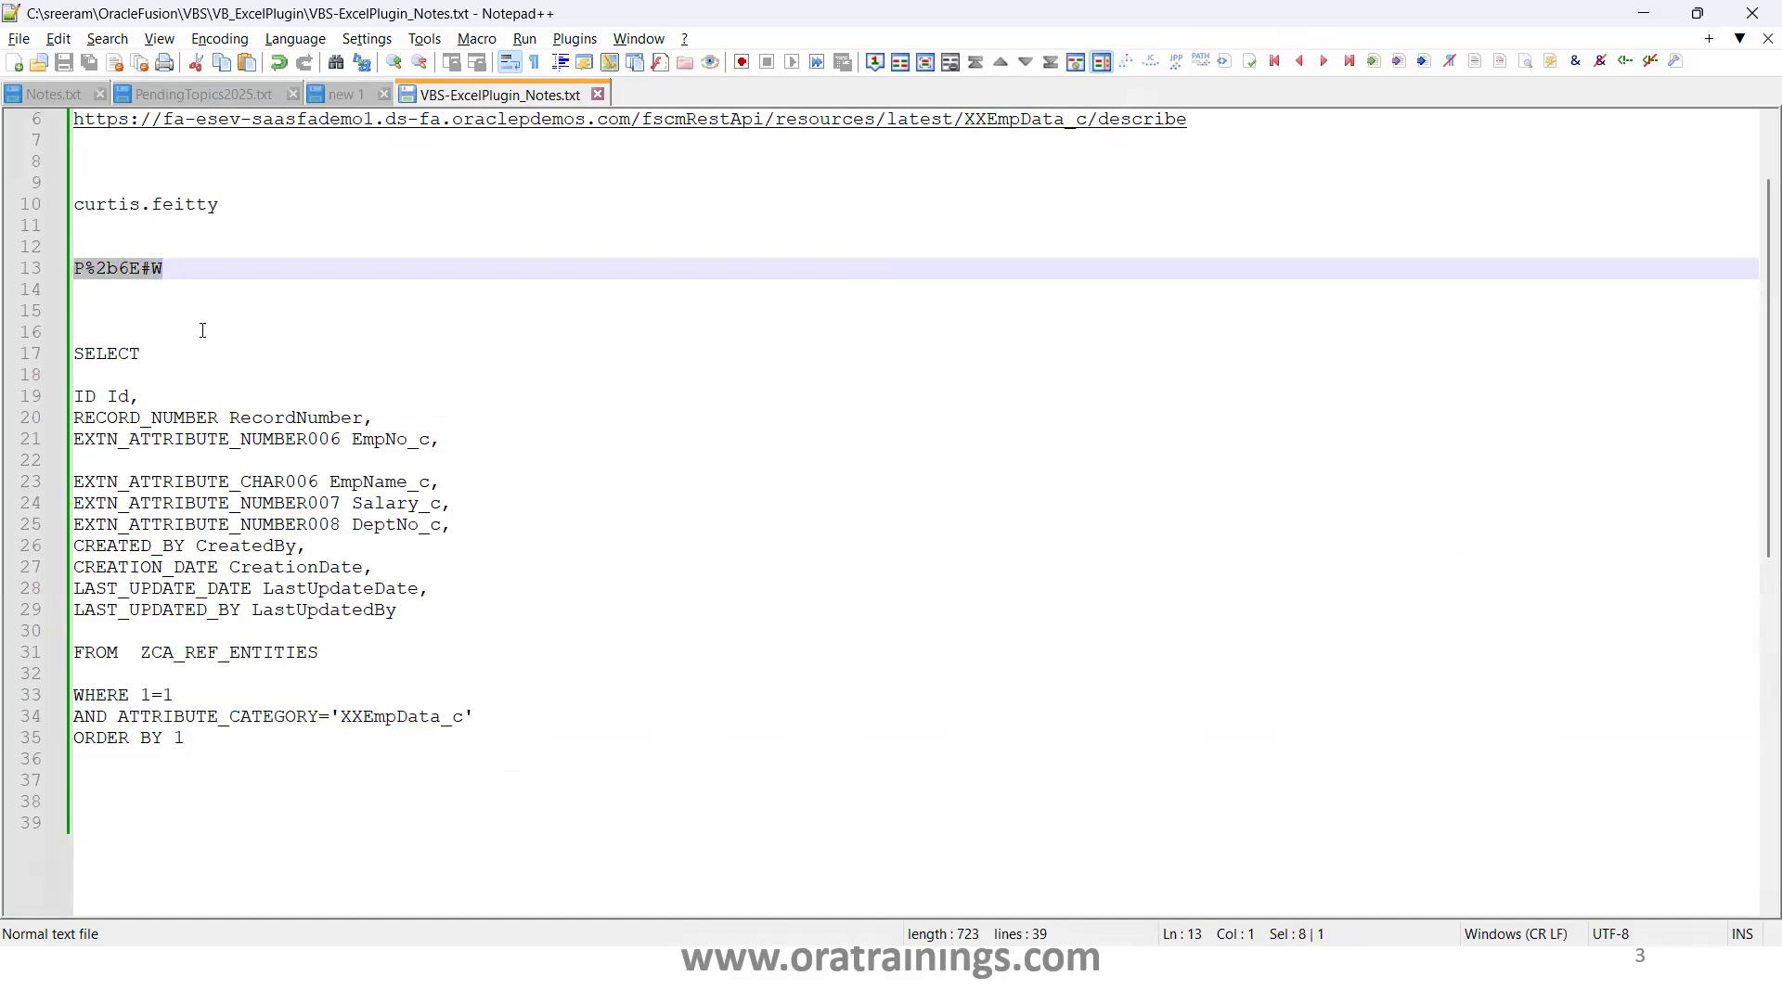
key("alt+Tab")
left_click(914, 551)
Sign in to Oracle Applications Cloud with the user ID and pasted account password
left_click(933, 620)
key("ctrl+v")
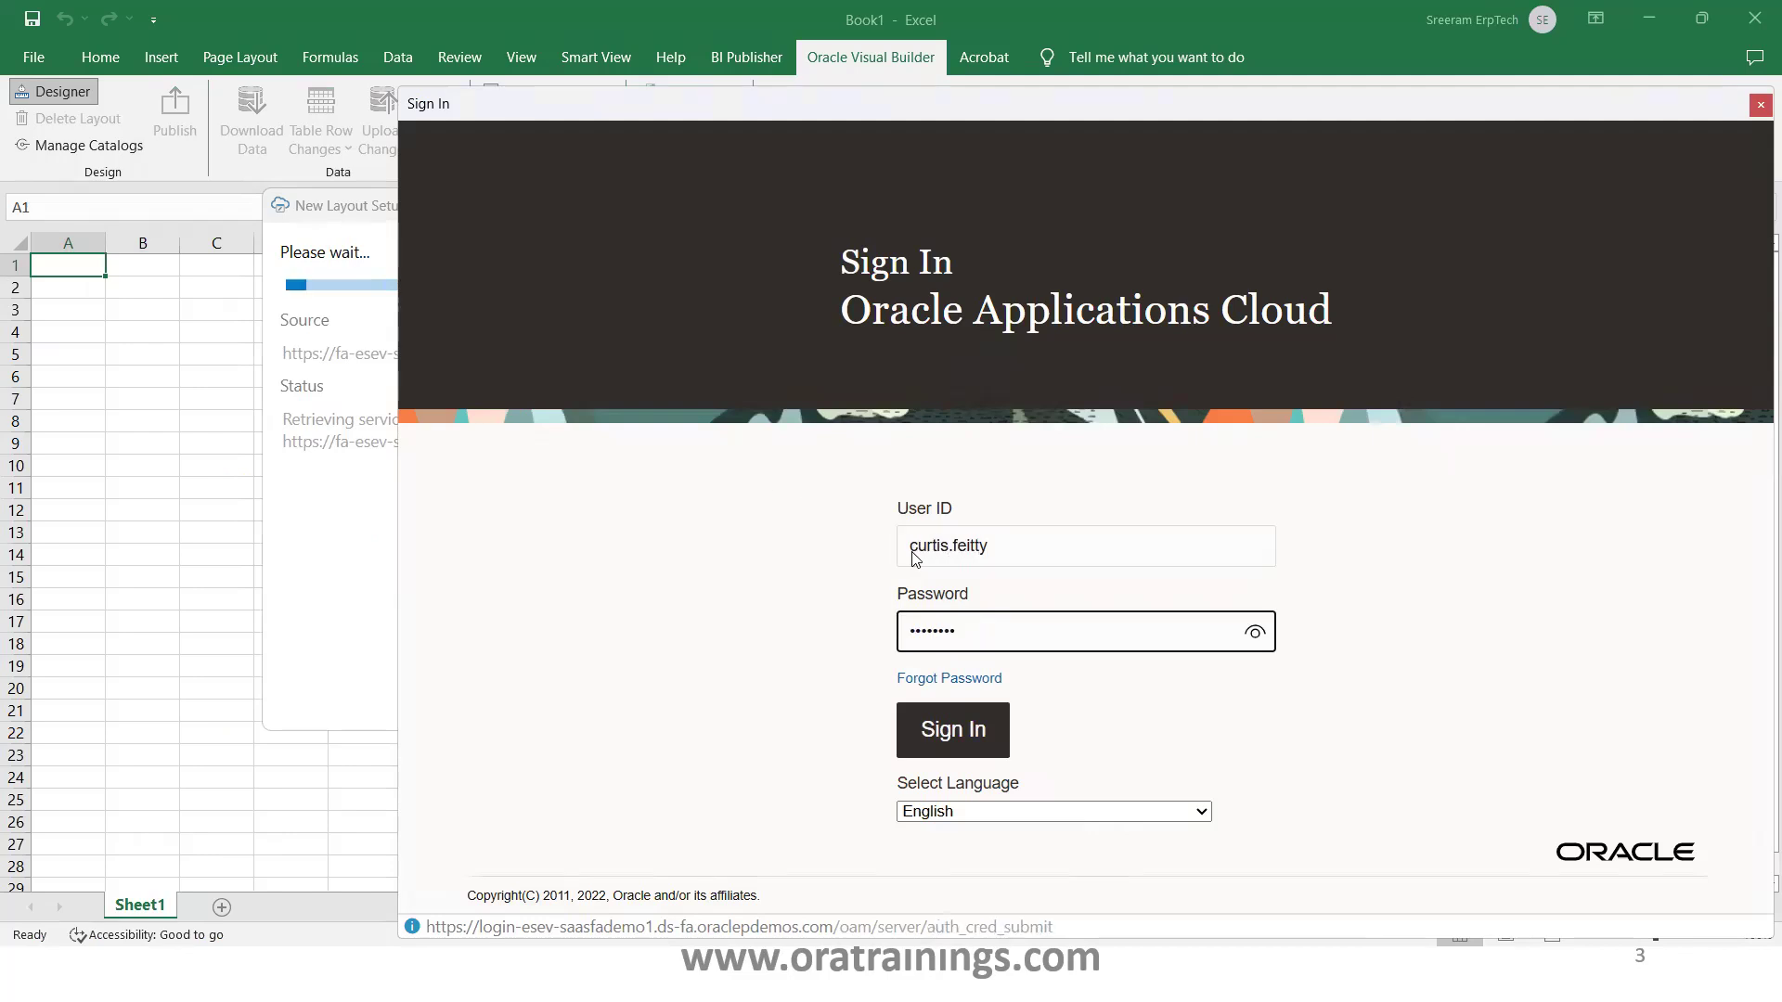
key("Return")
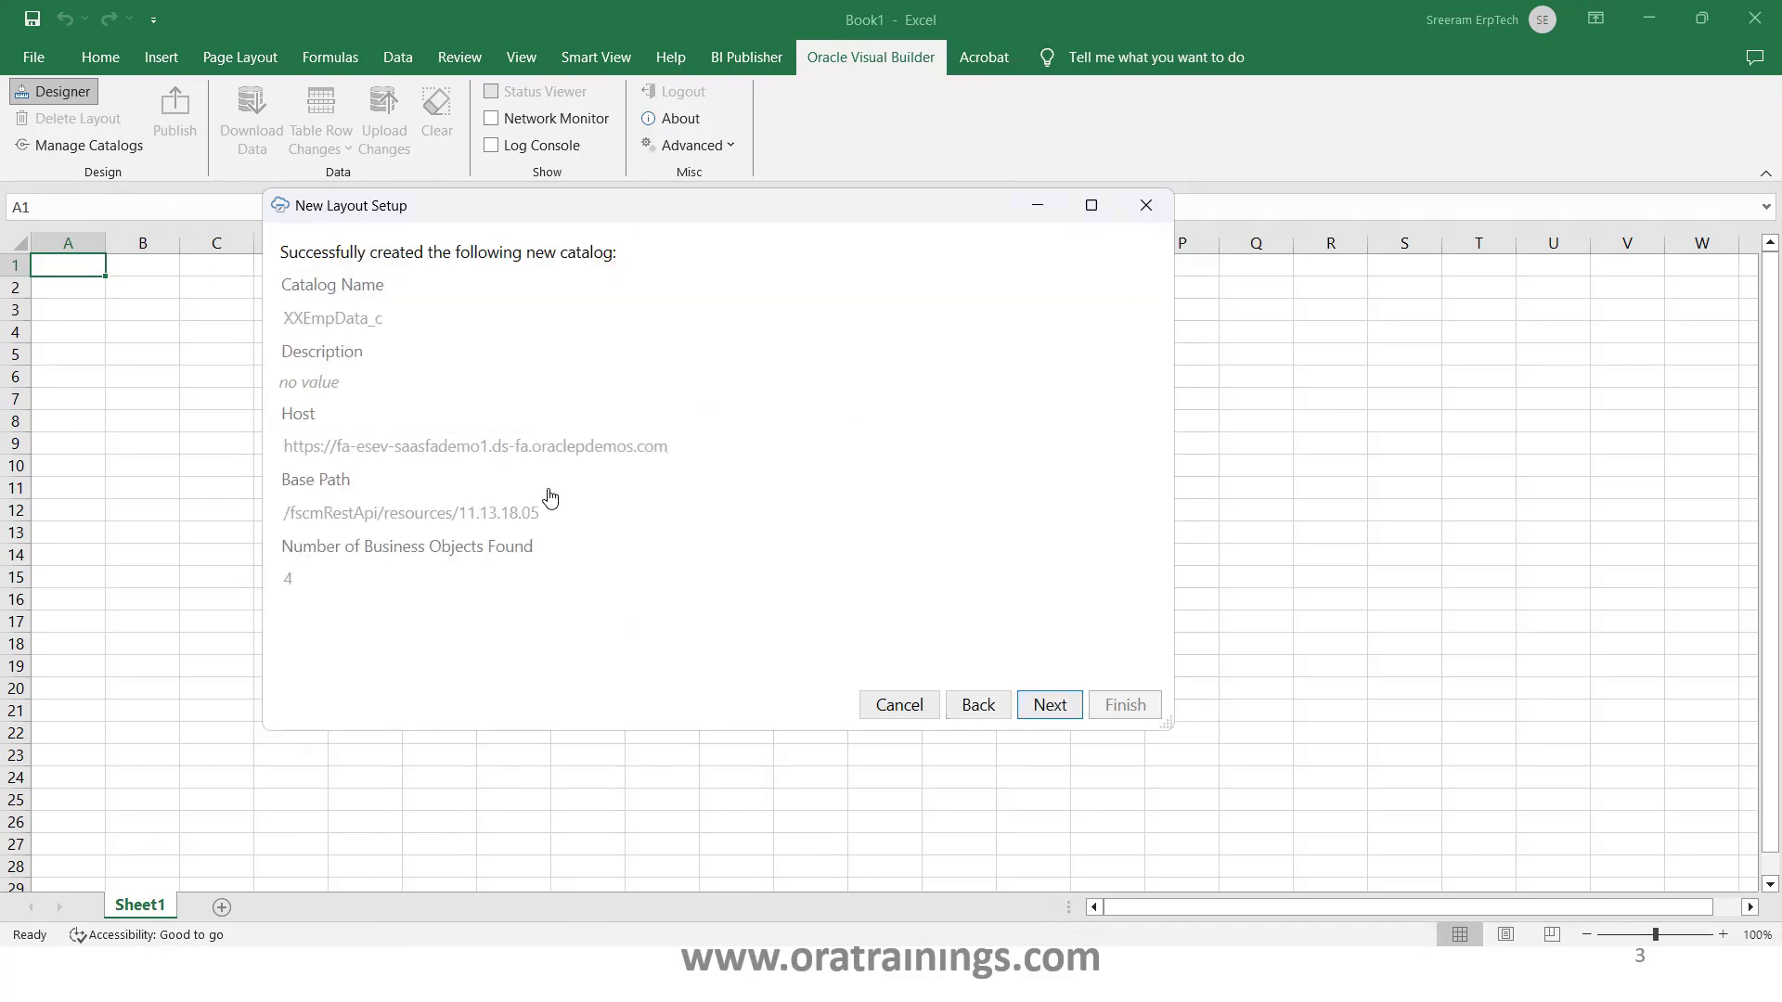
Build a Table Layout for business object XX Emp Data C from the XXEmpData_c catalog, skipping child objects
left_click(1030, 708)
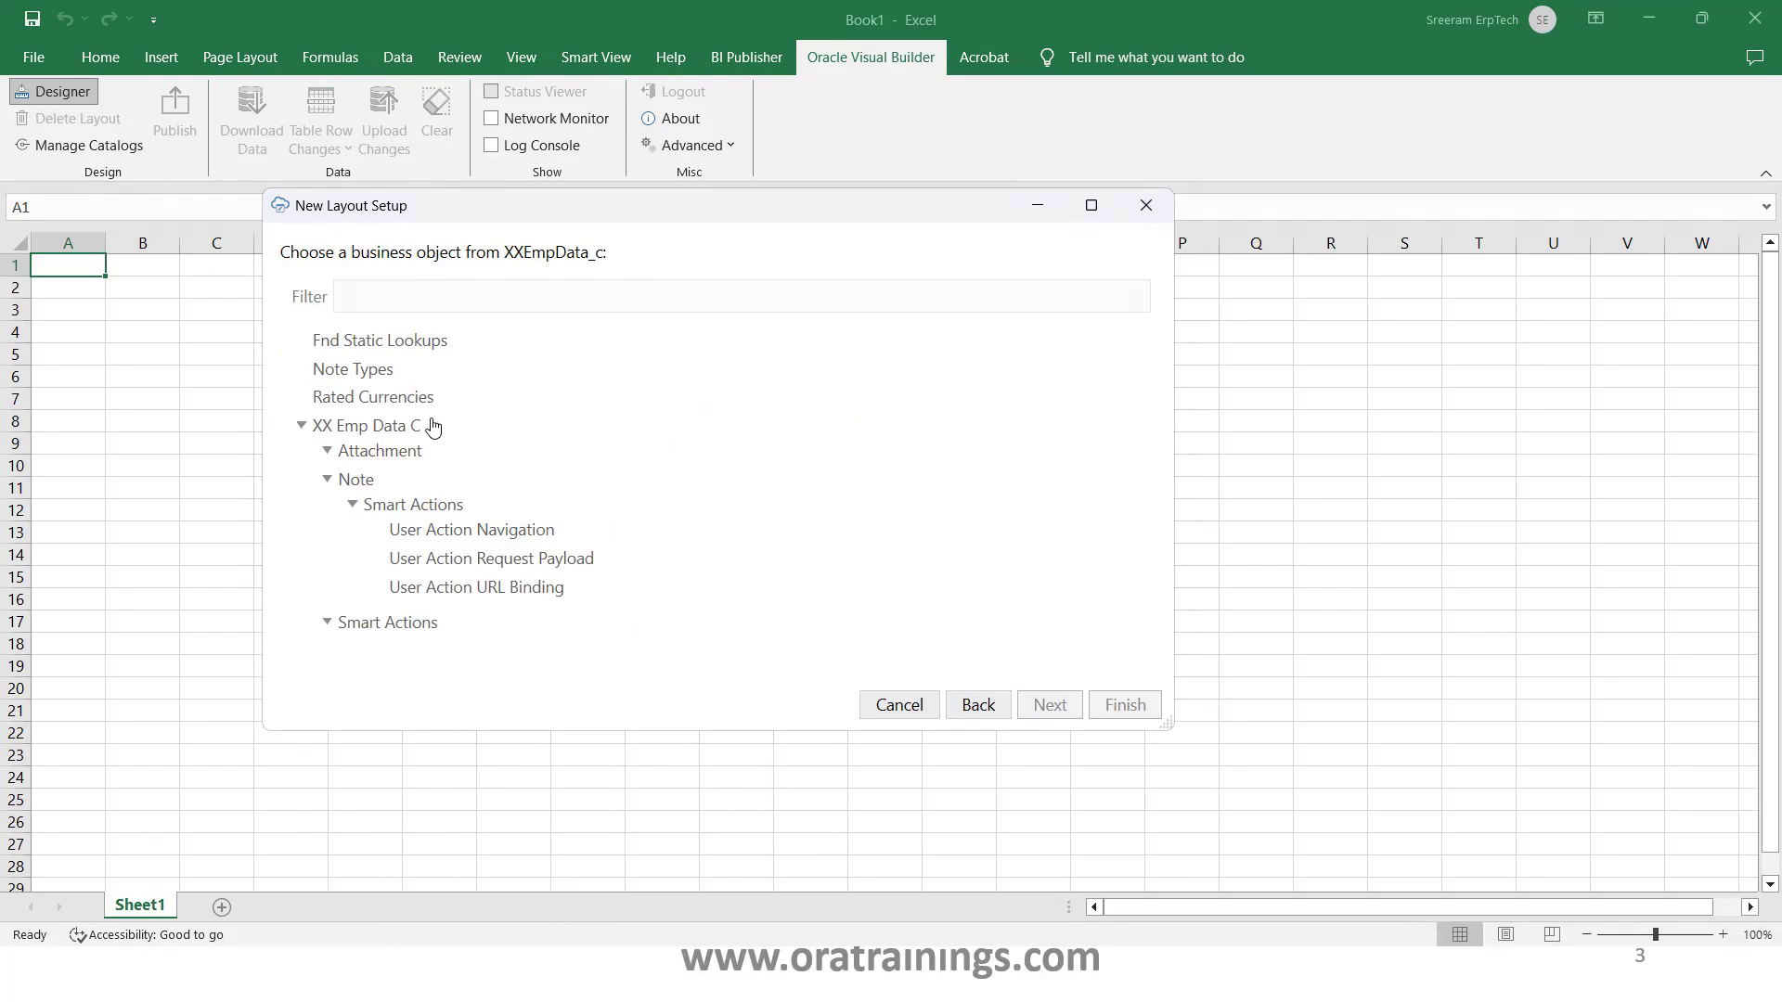
left_click(375, 429)
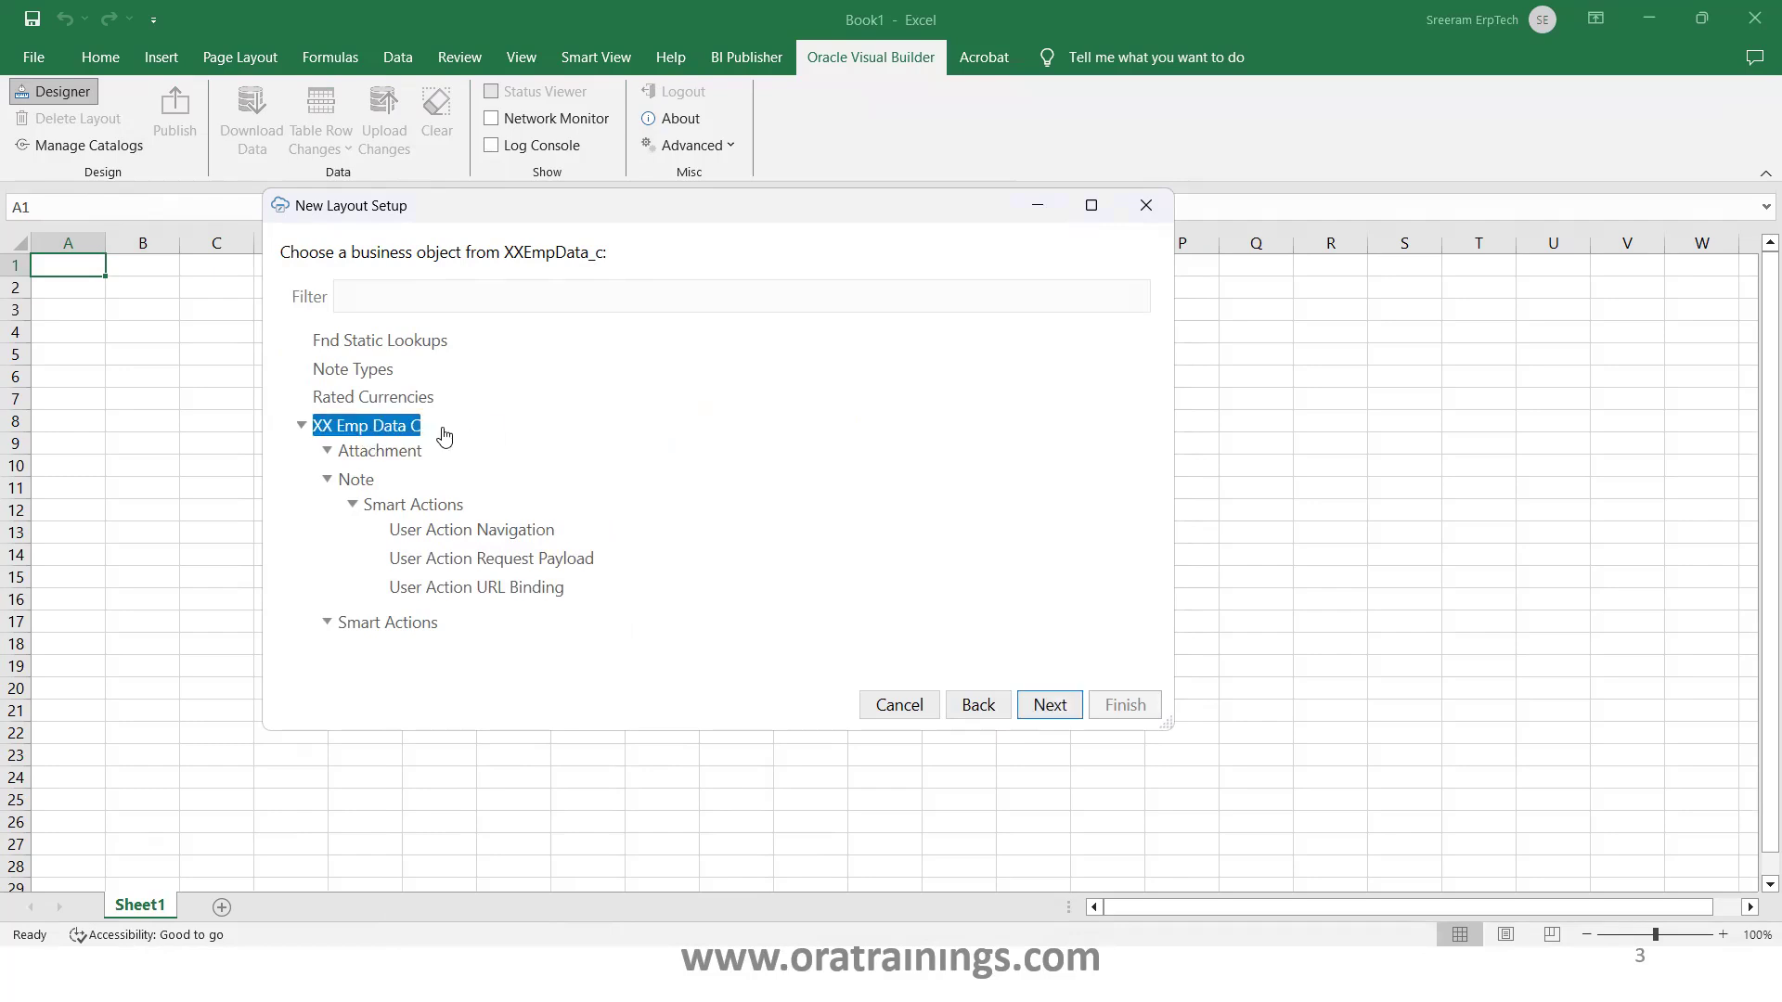
left_click(1047, 706)
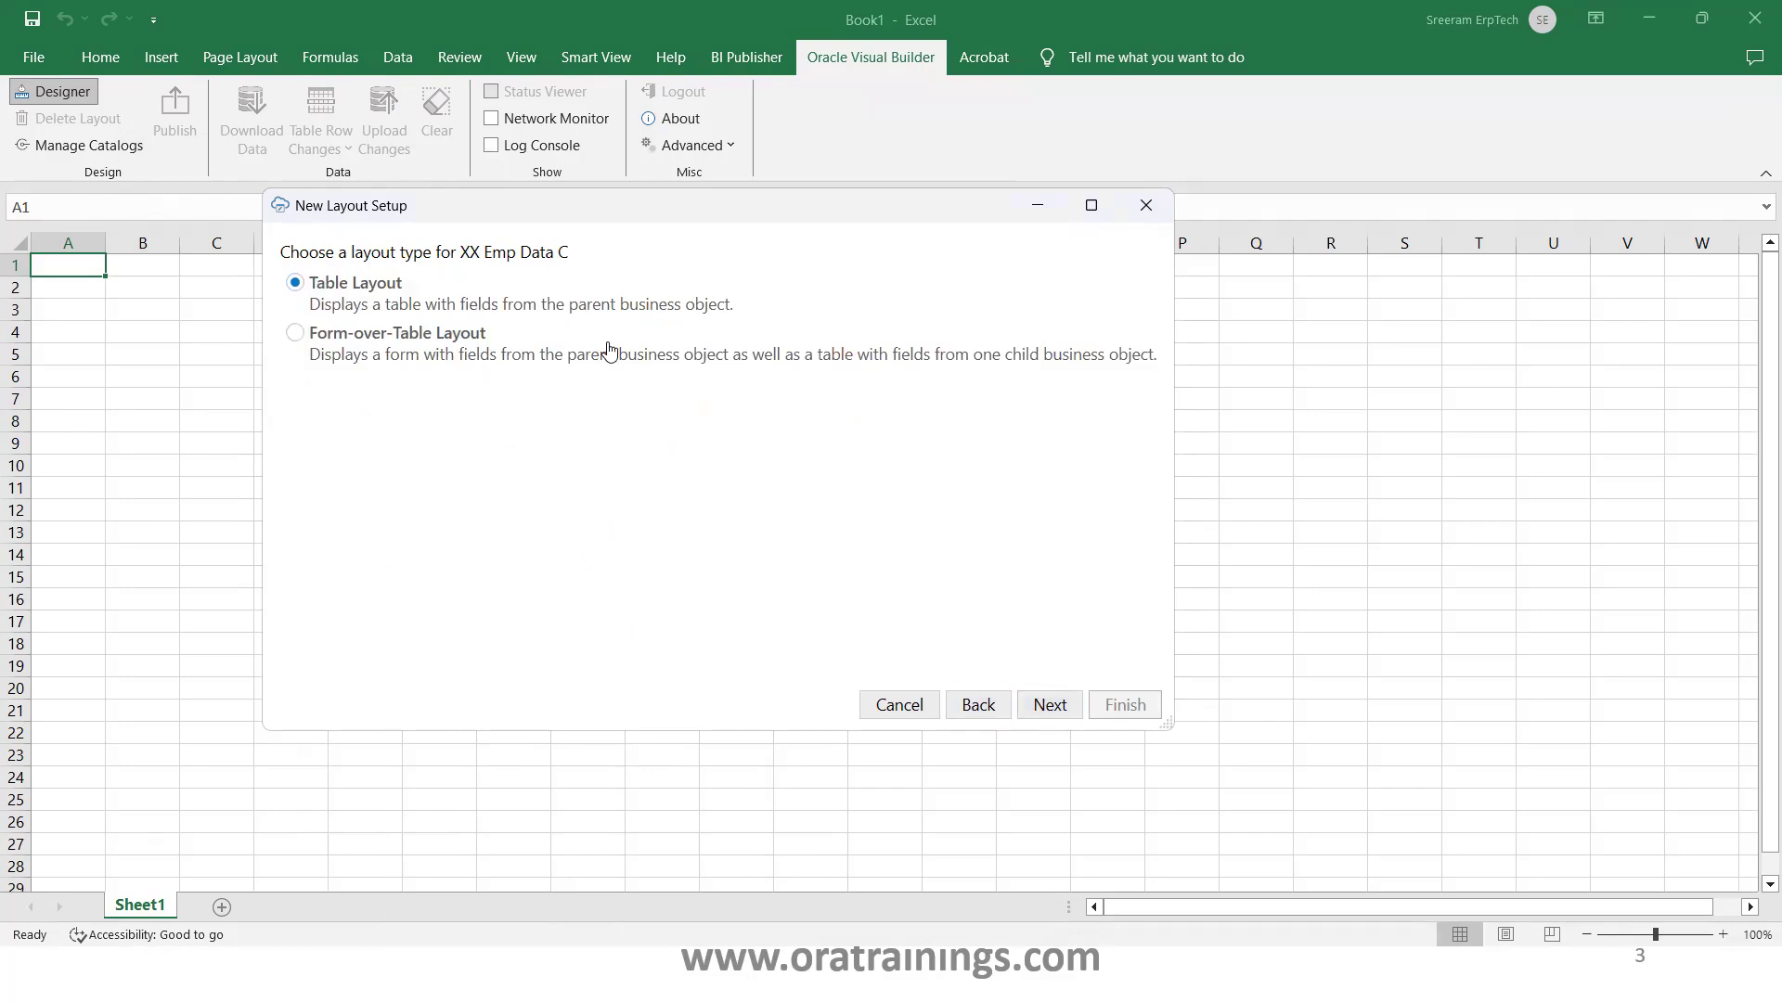
left_click(1049, 711)
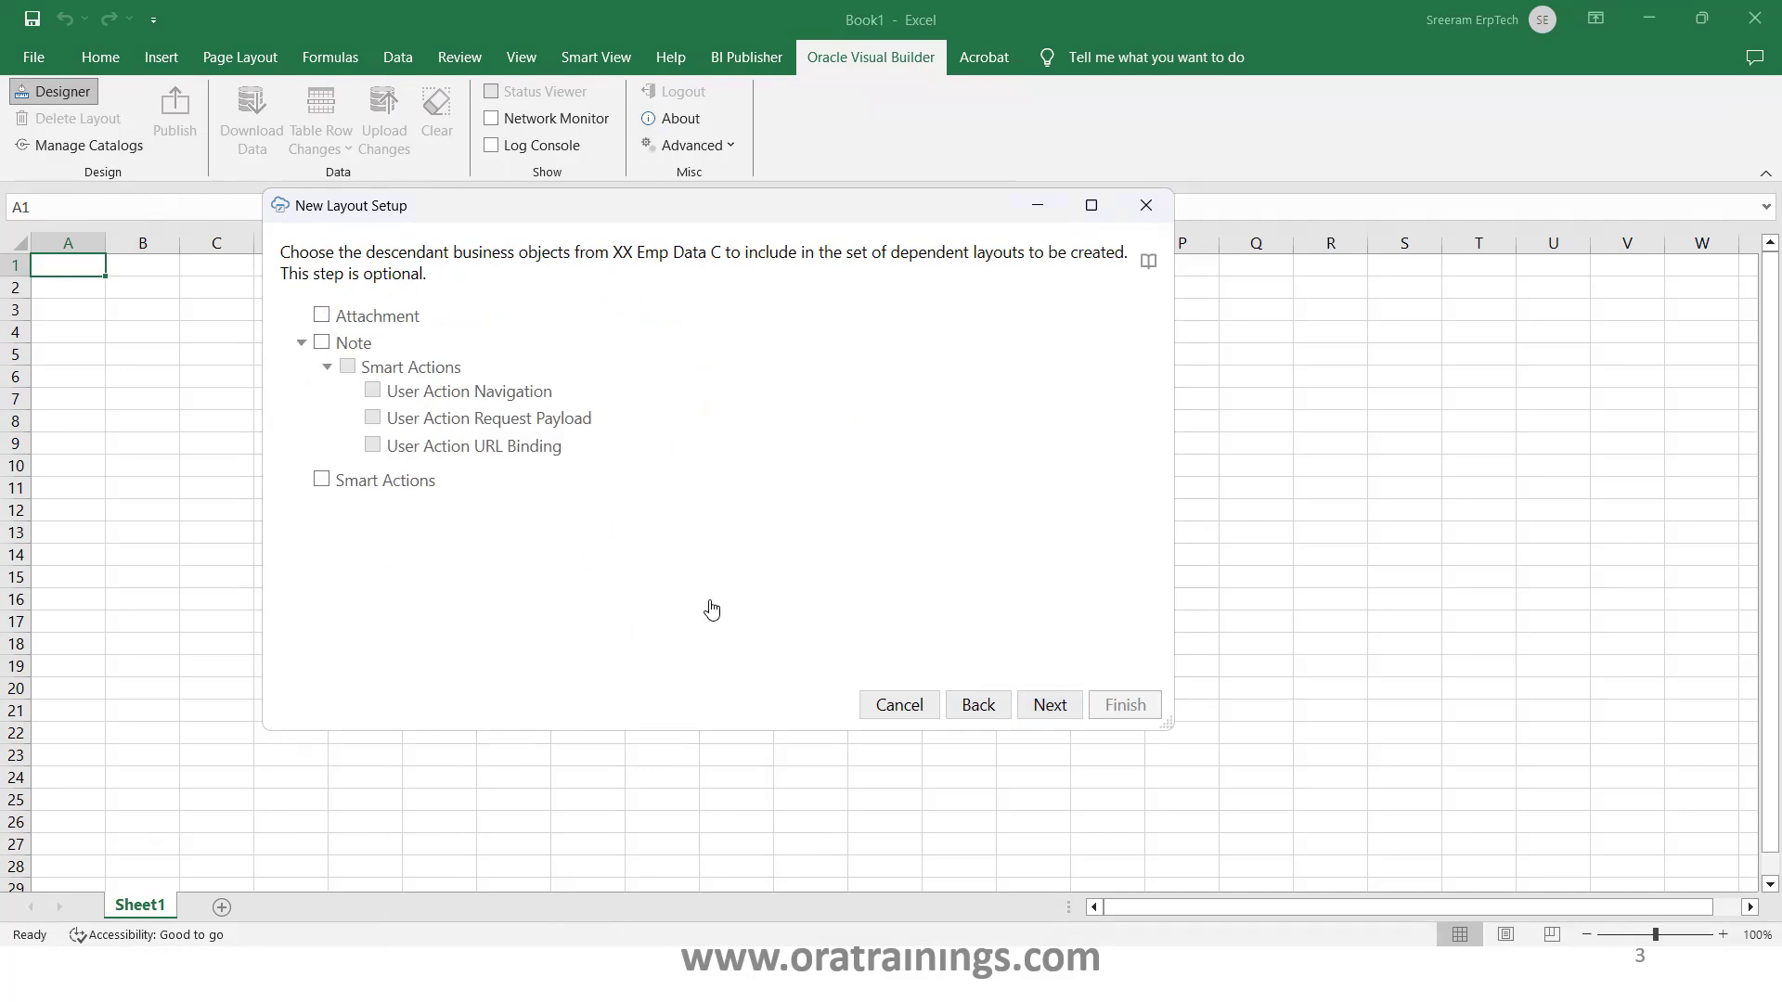
left_click(1053, 711)
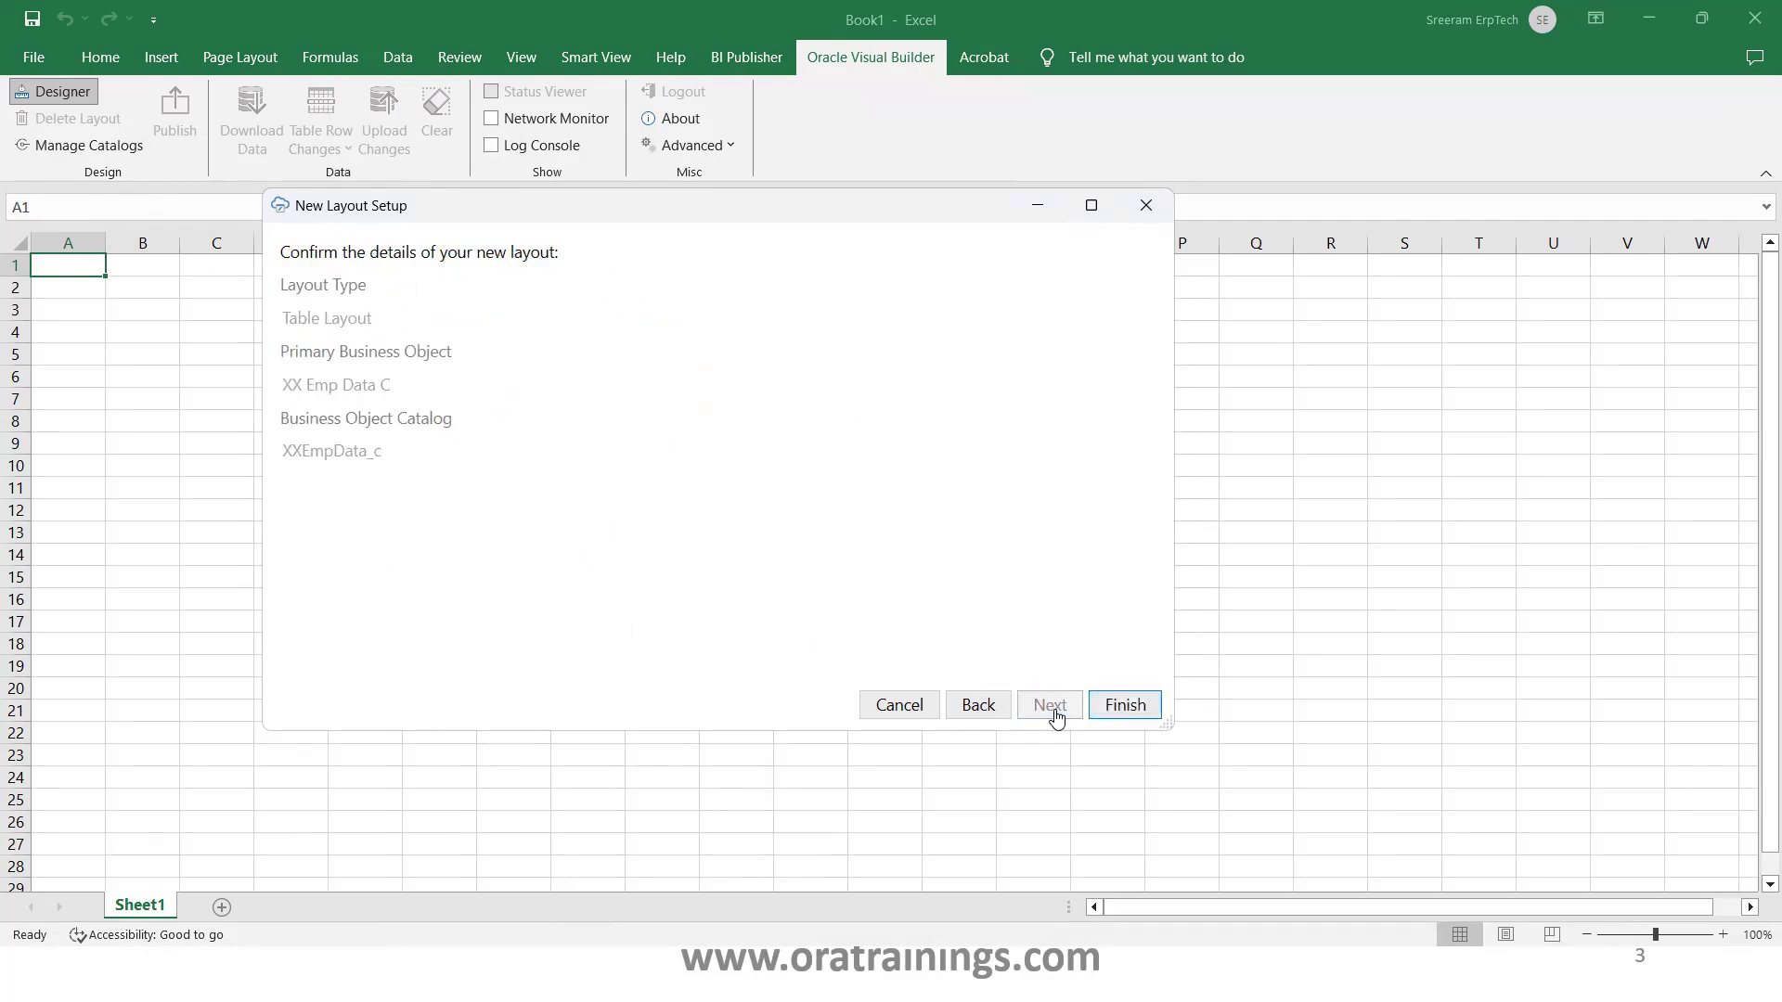
left_click(1118, 710)
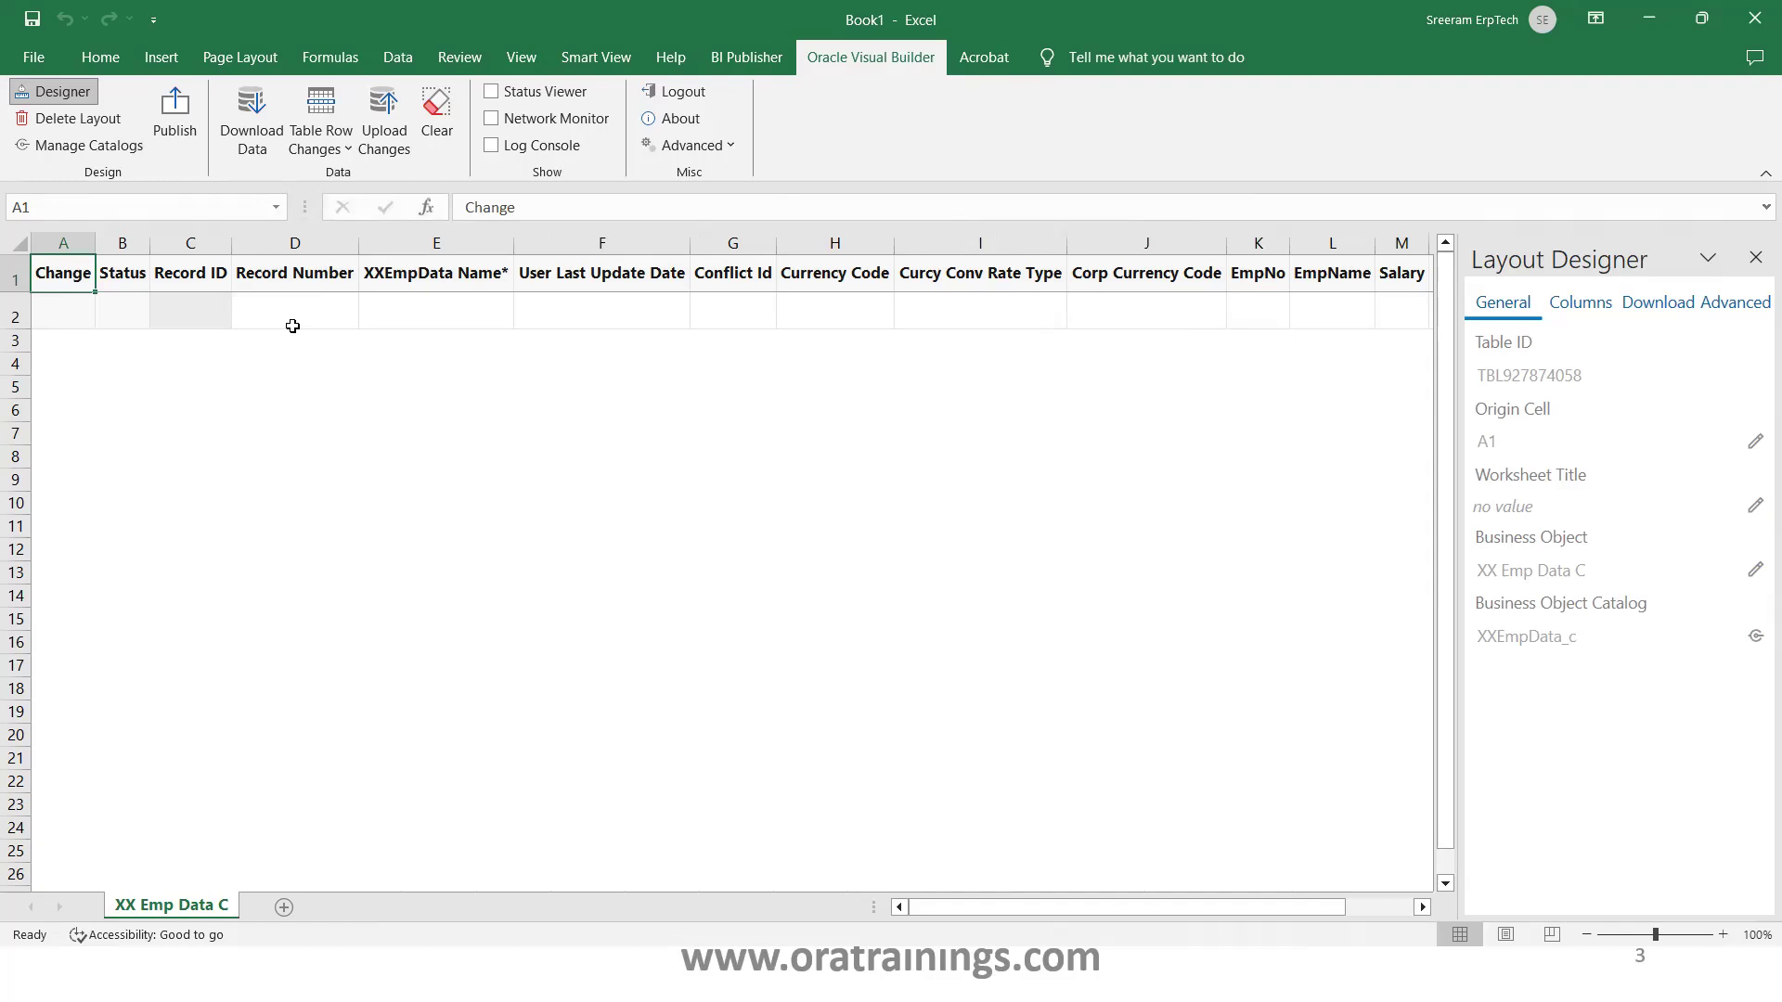
Download records EMP_0001 and EMP_0002 into the table, then close the Status Viewer and Layout Designer panes
left_click(265, 147)
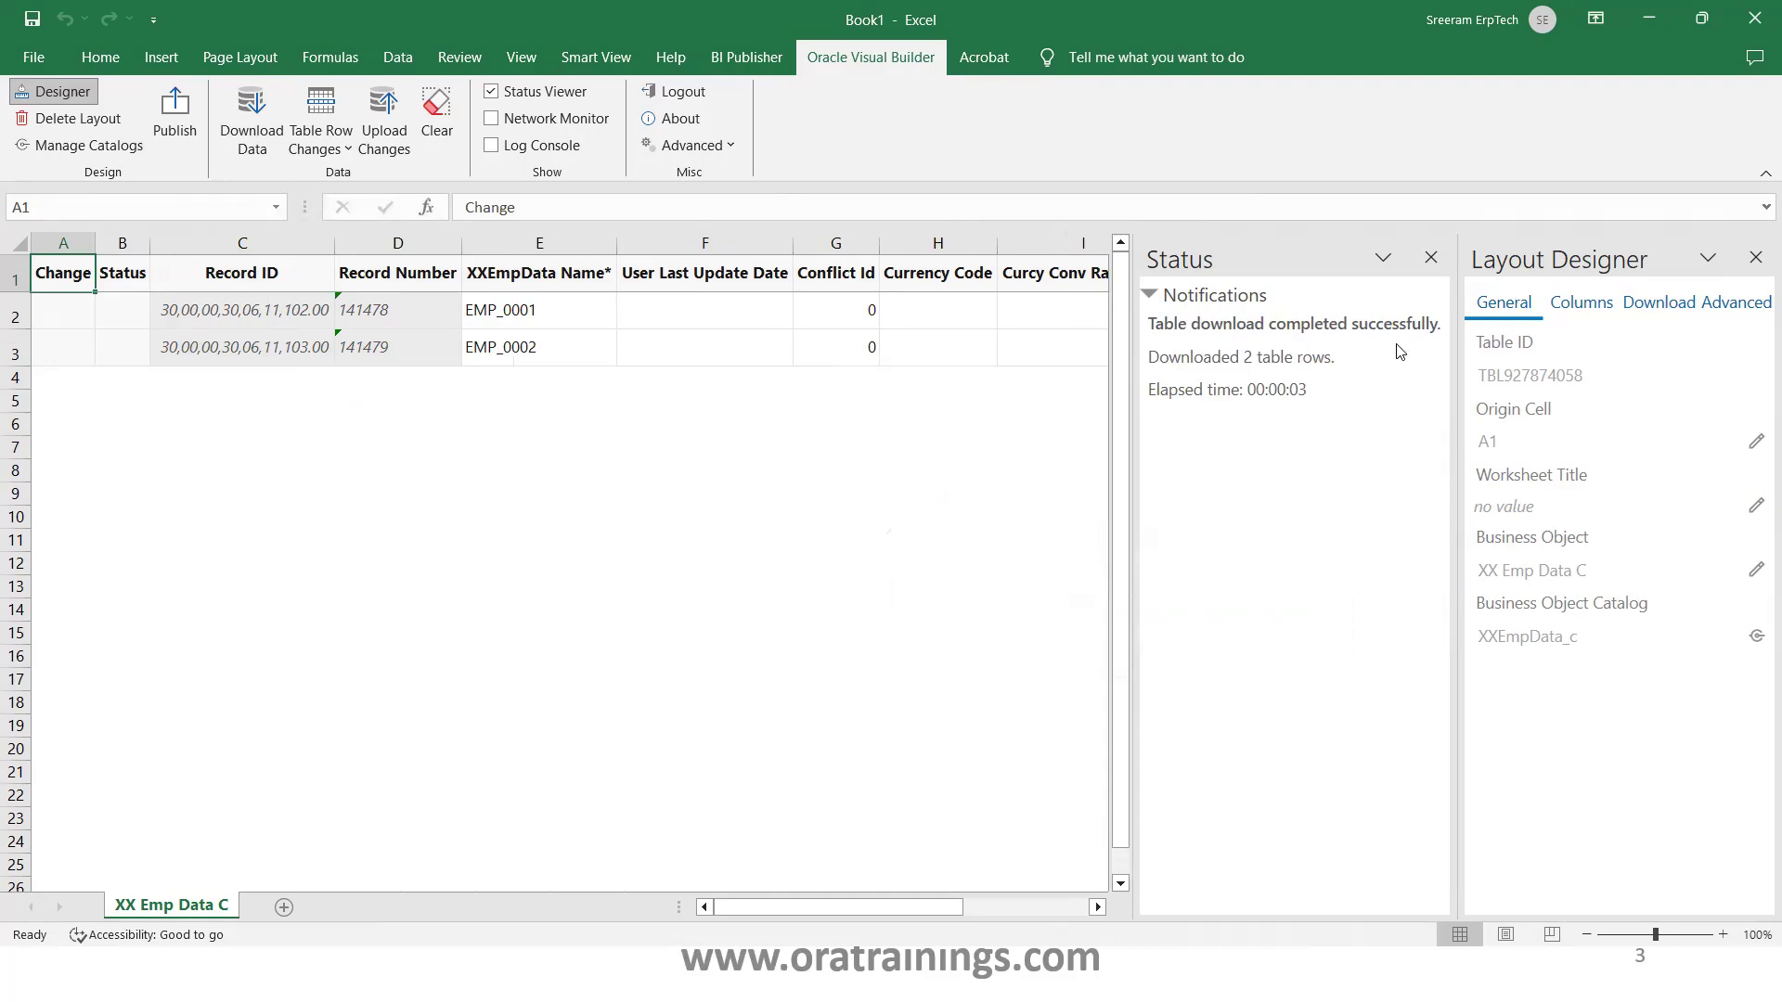
left_click(1431, 259)
left_click(1755, 257)
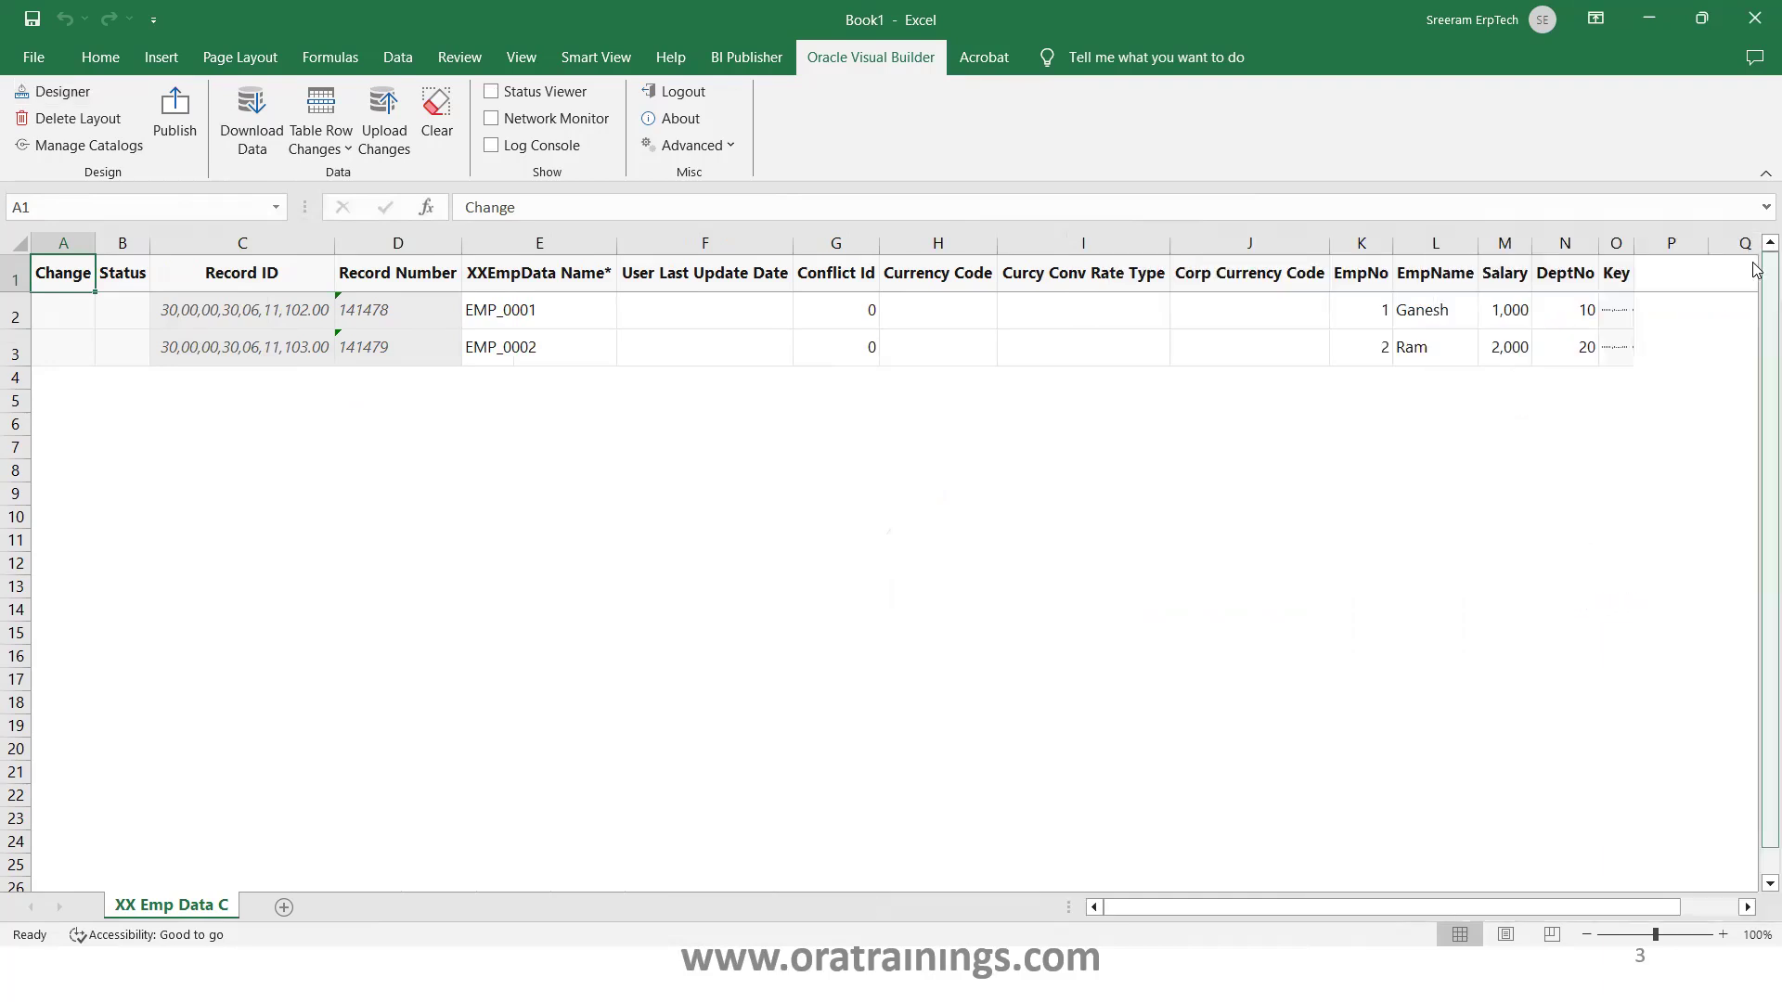
key("alt+Tab")
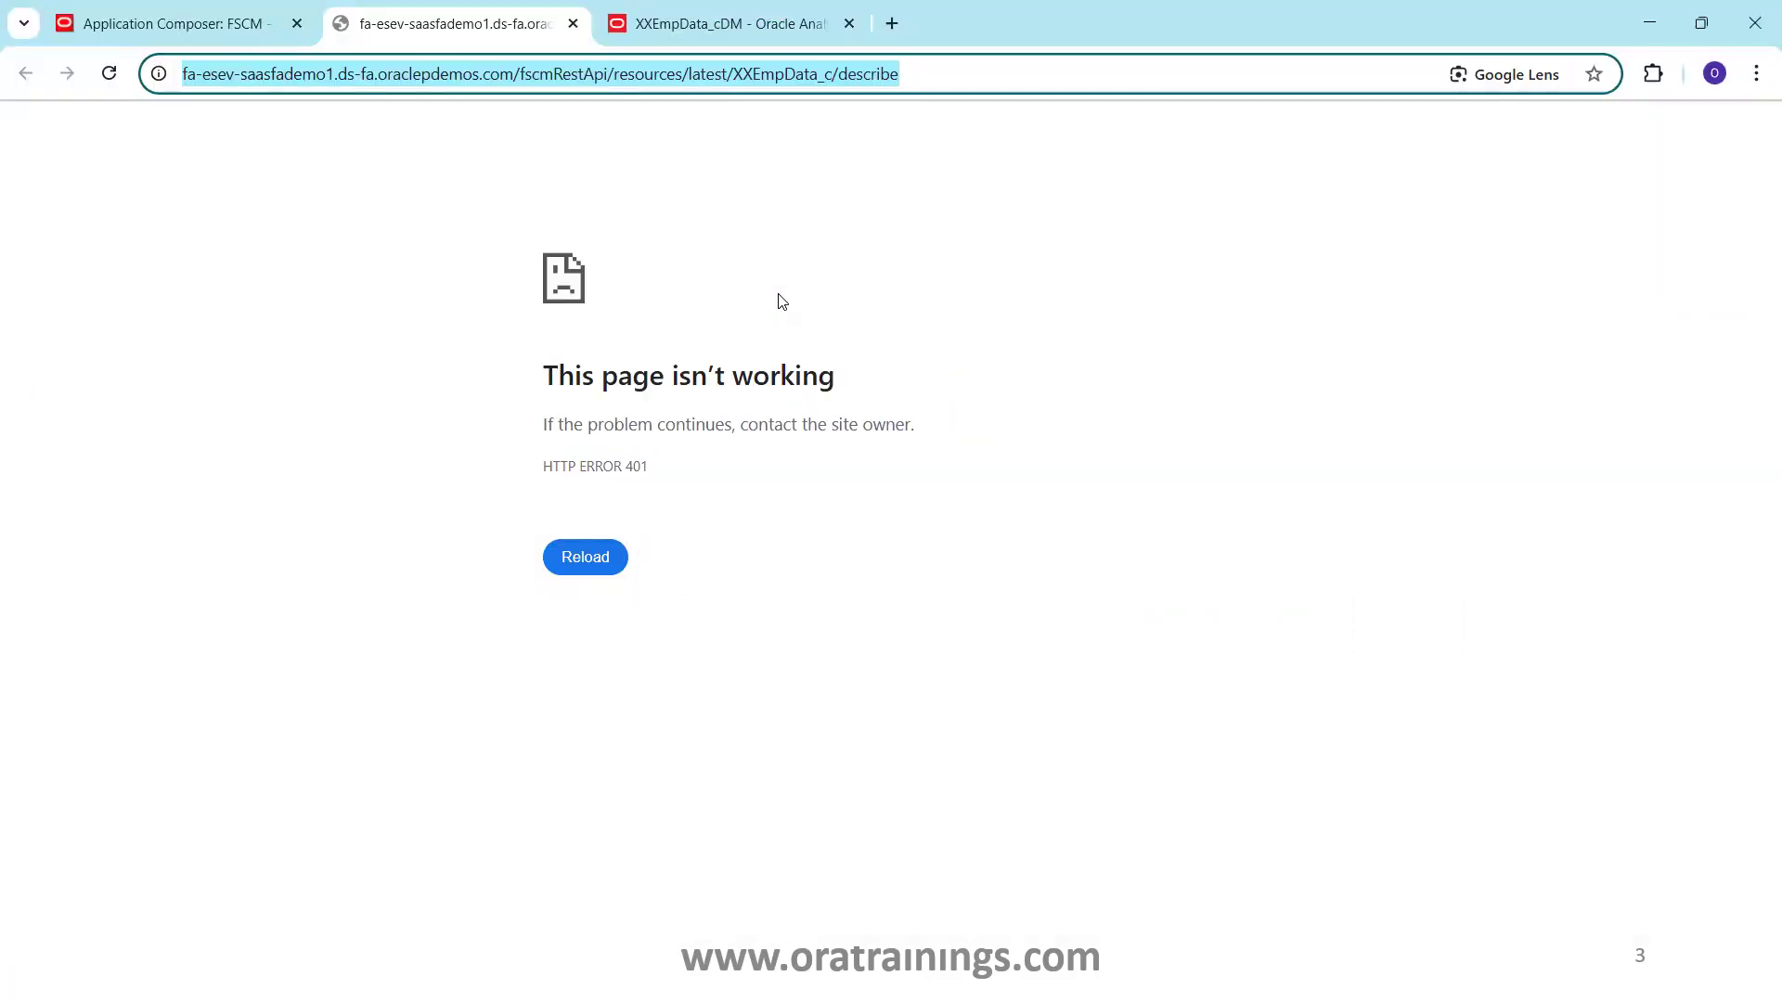
Try previewing the XXEmpData_cDM data model, then reload the BI Publisher page
left_click(715, 26)
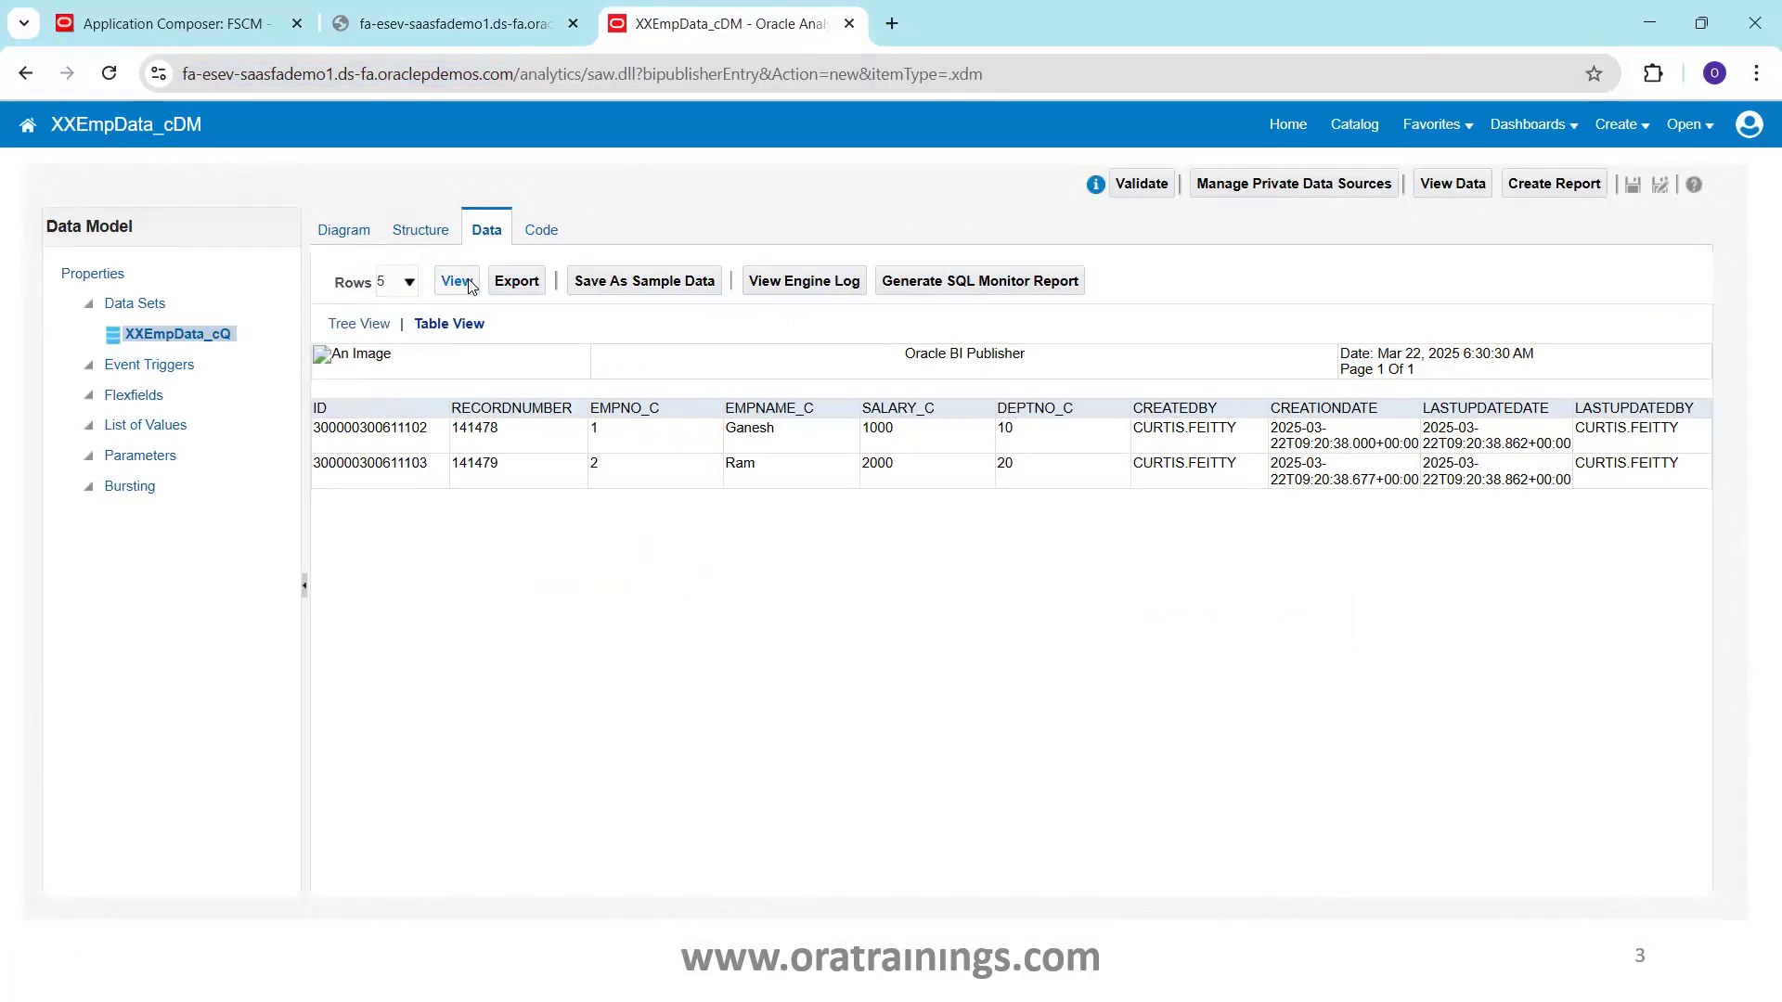
left_click(464, 280)
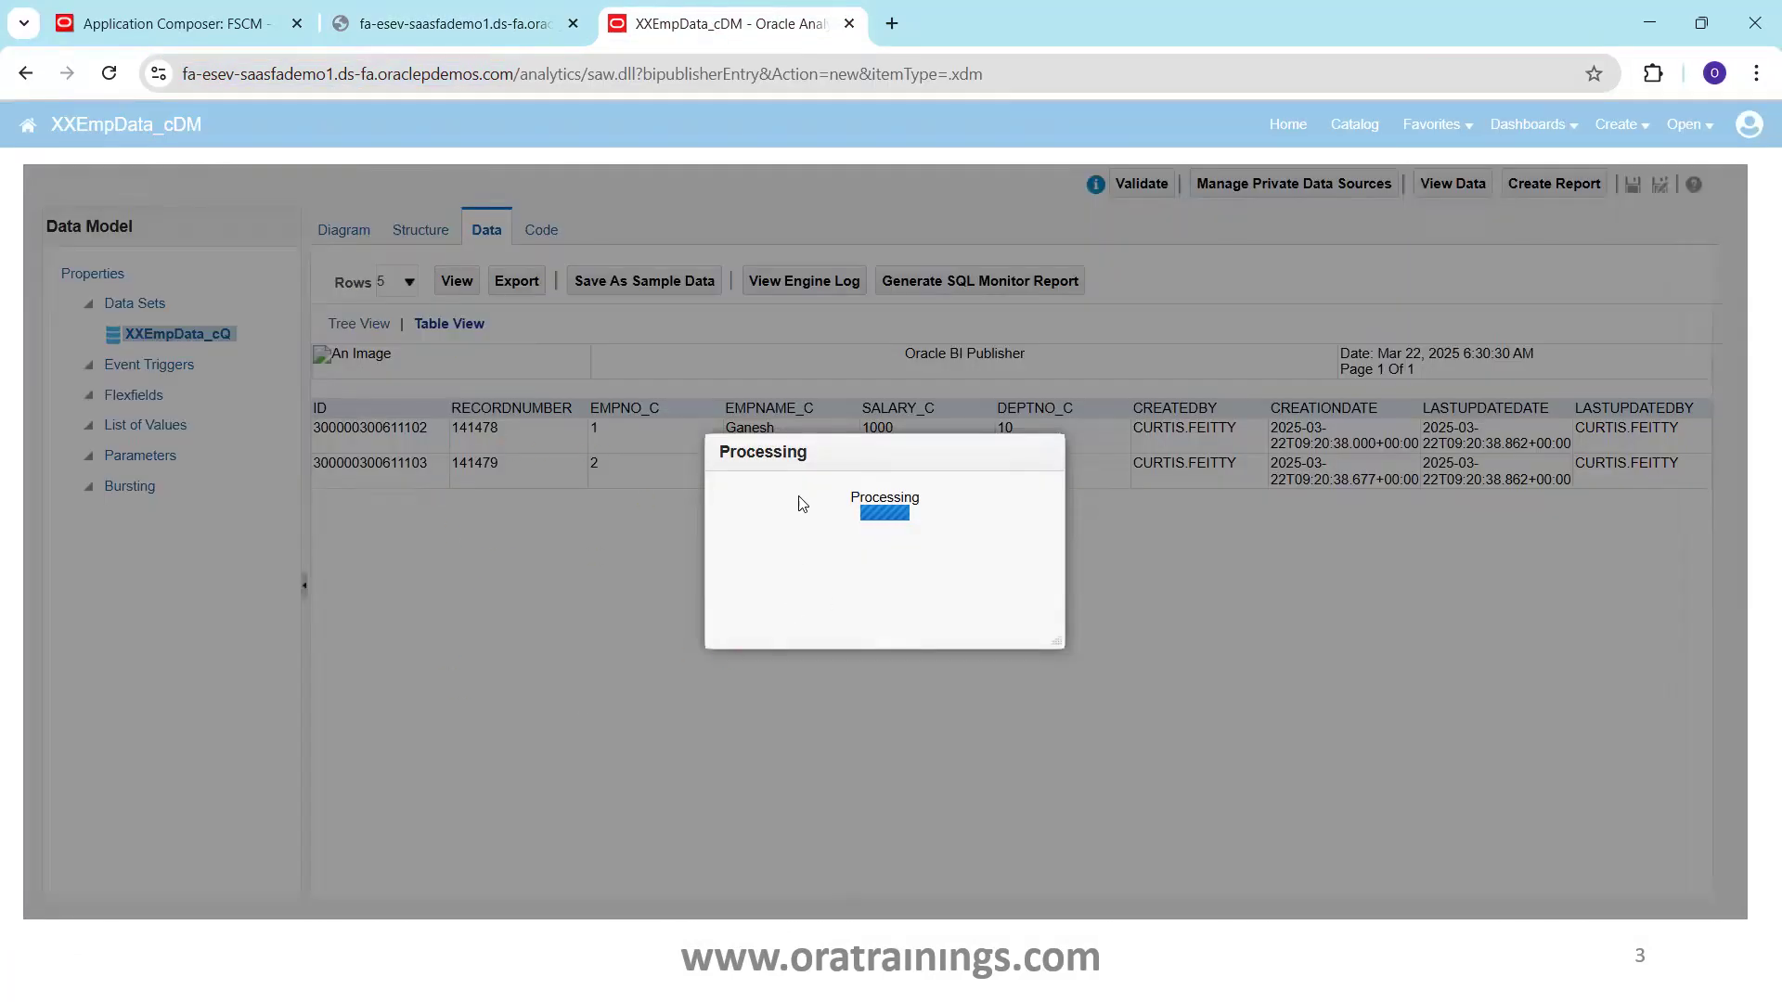
left_click_drag(753, 466, 371, 508)
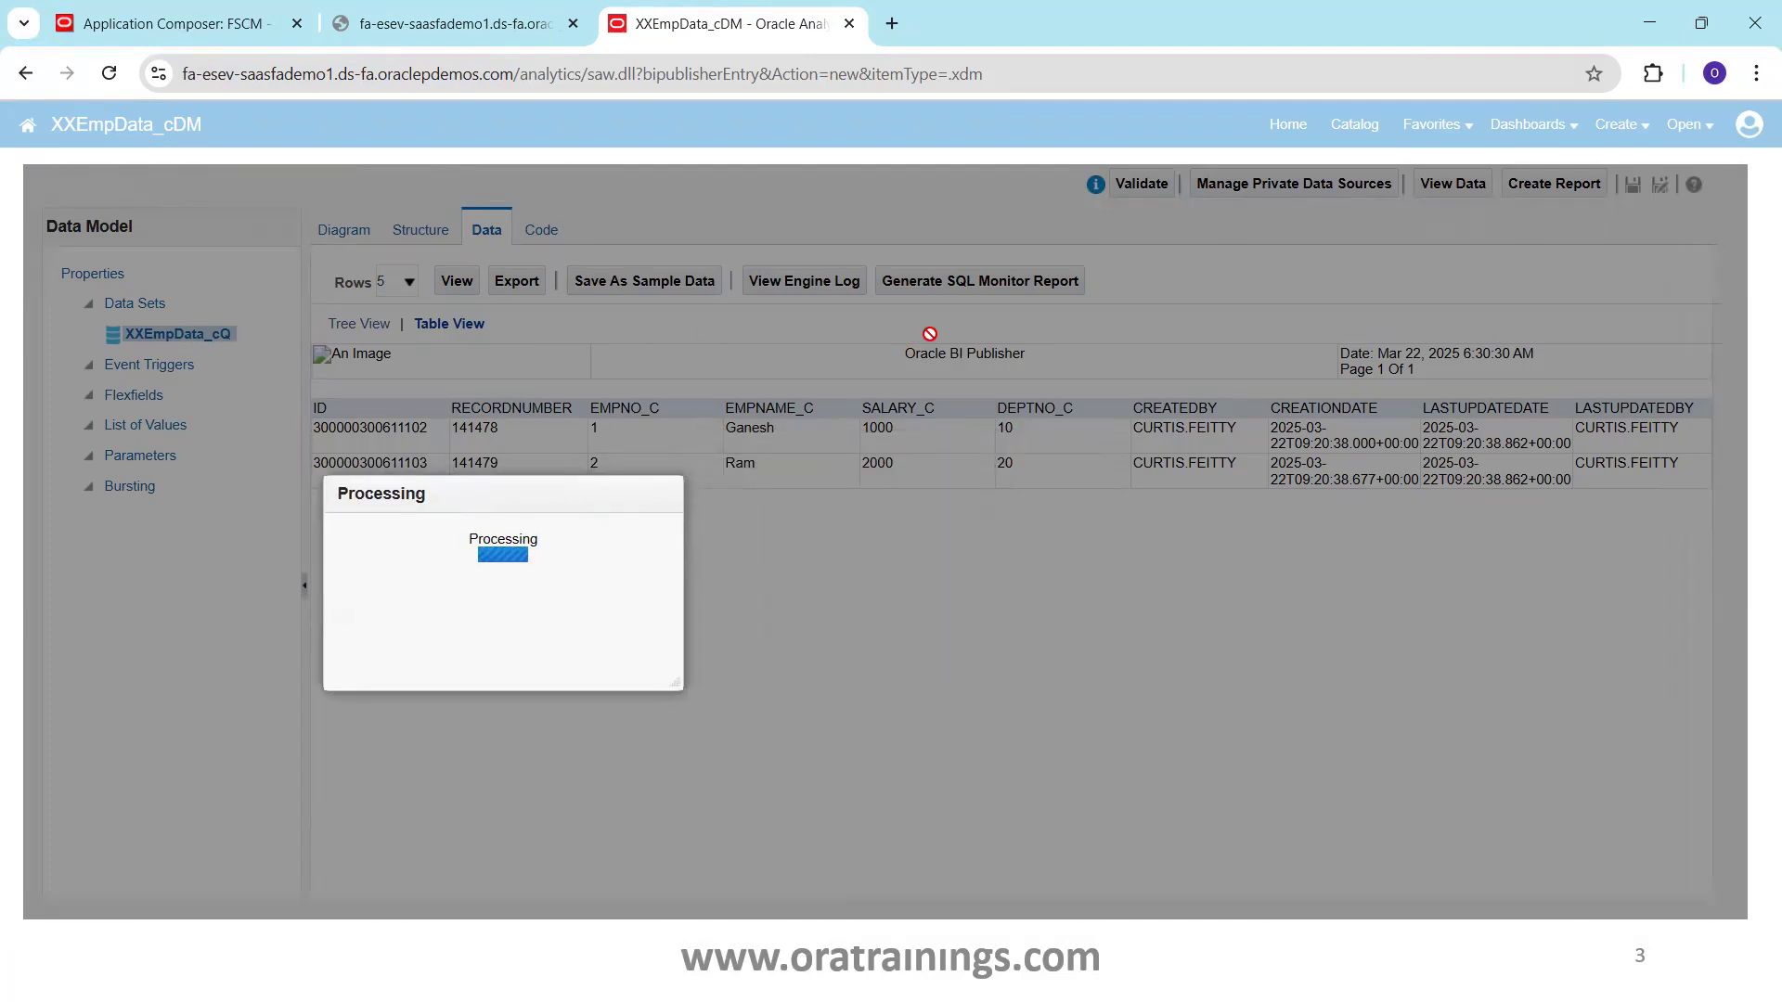
key("F5")
key("Return")
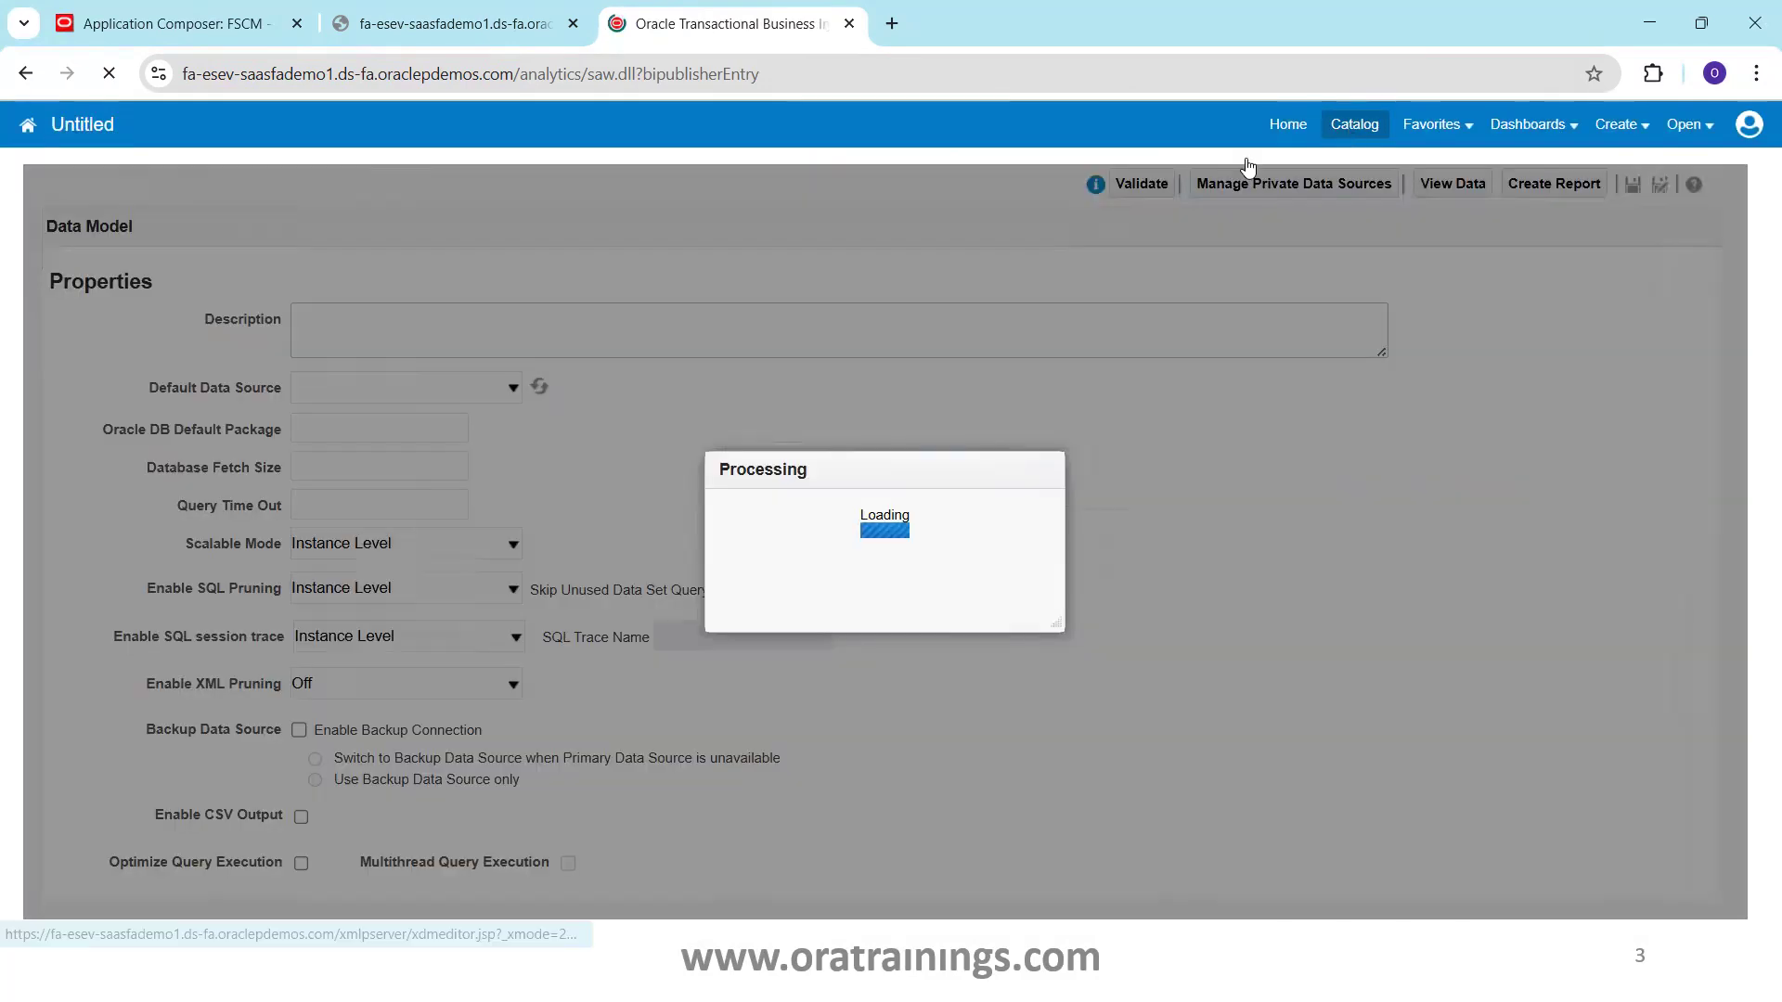
Reopen XXEmpData_cDM from the Catalog and view its data in Table View
left_click(1352, 125)
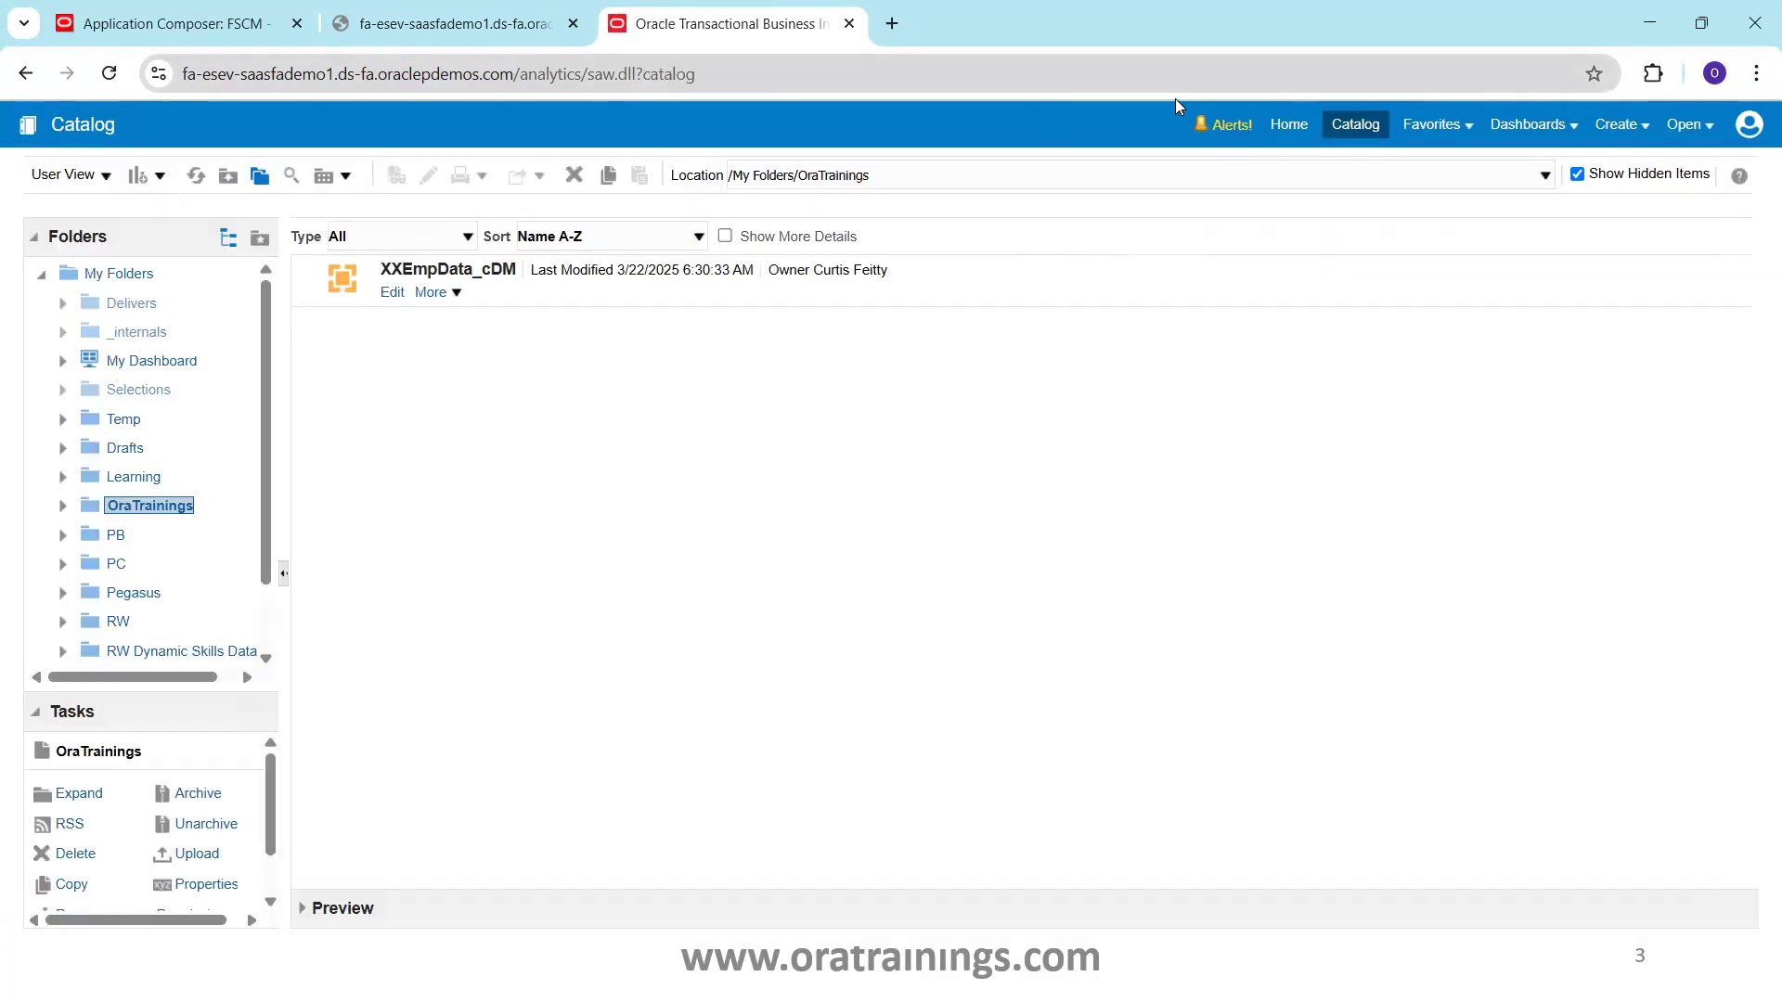
left_click(394, 293)
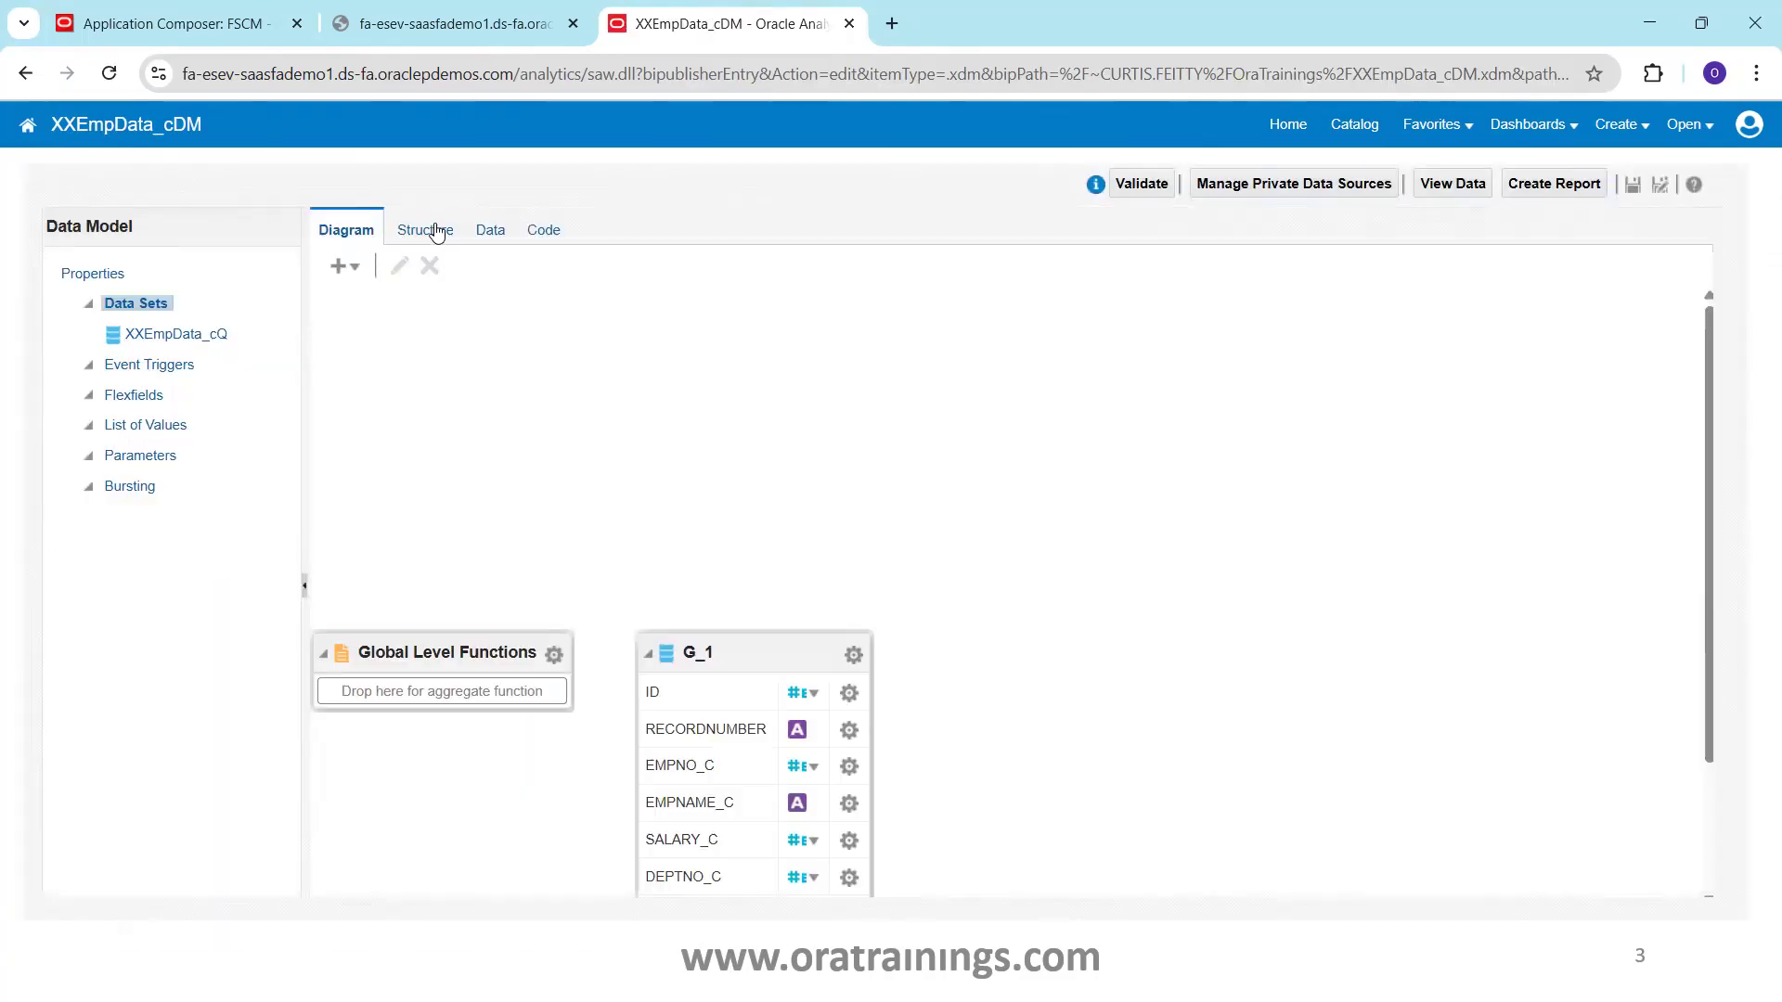
left_click(492, 232)
left_click(453, 283)
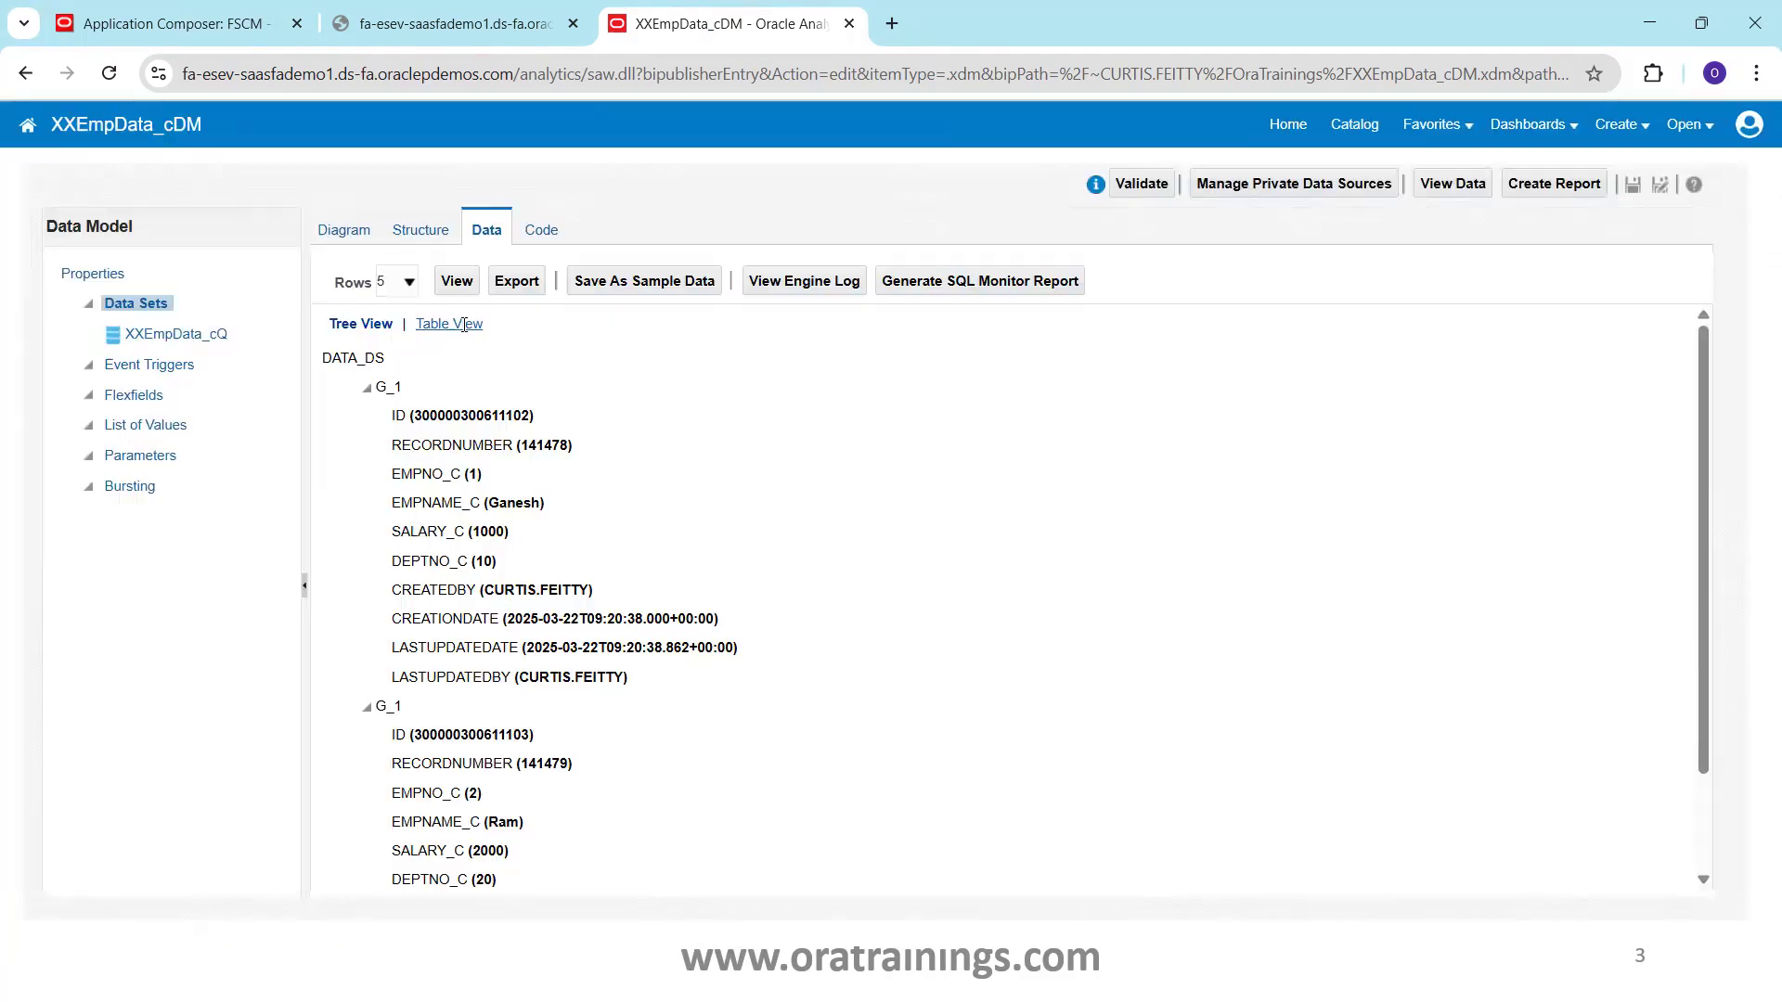
left_click(461, 323)
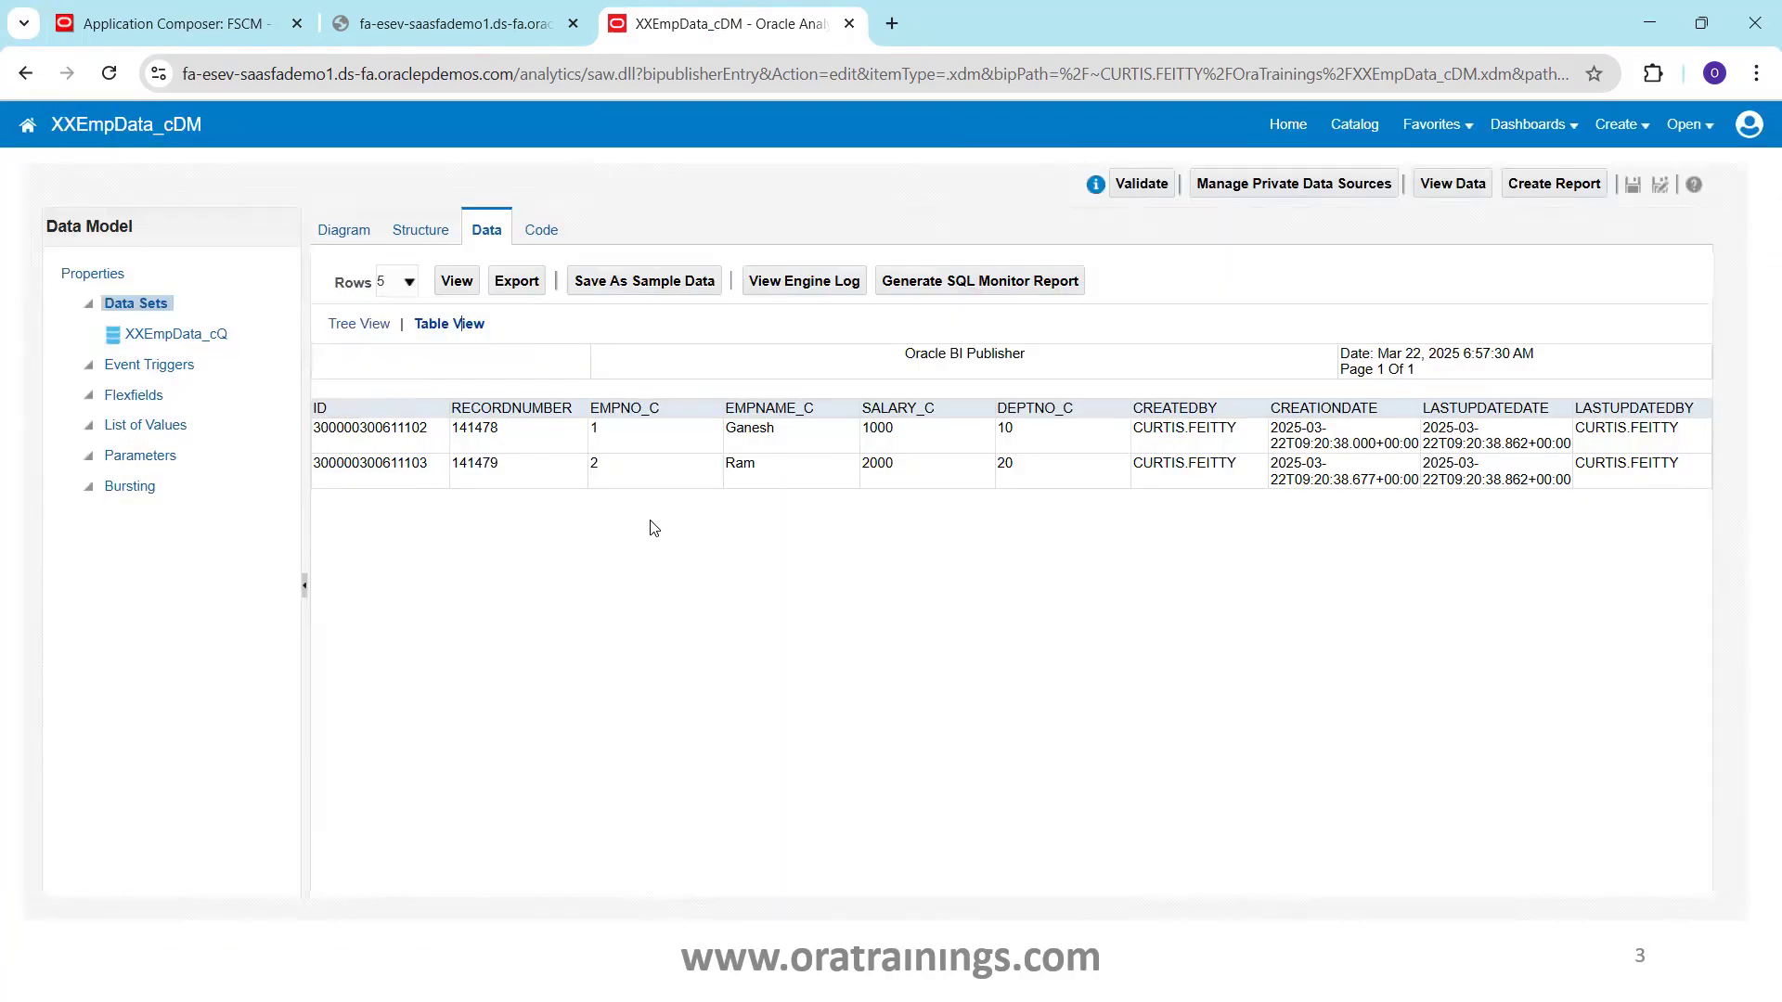
key("alt+Tab")
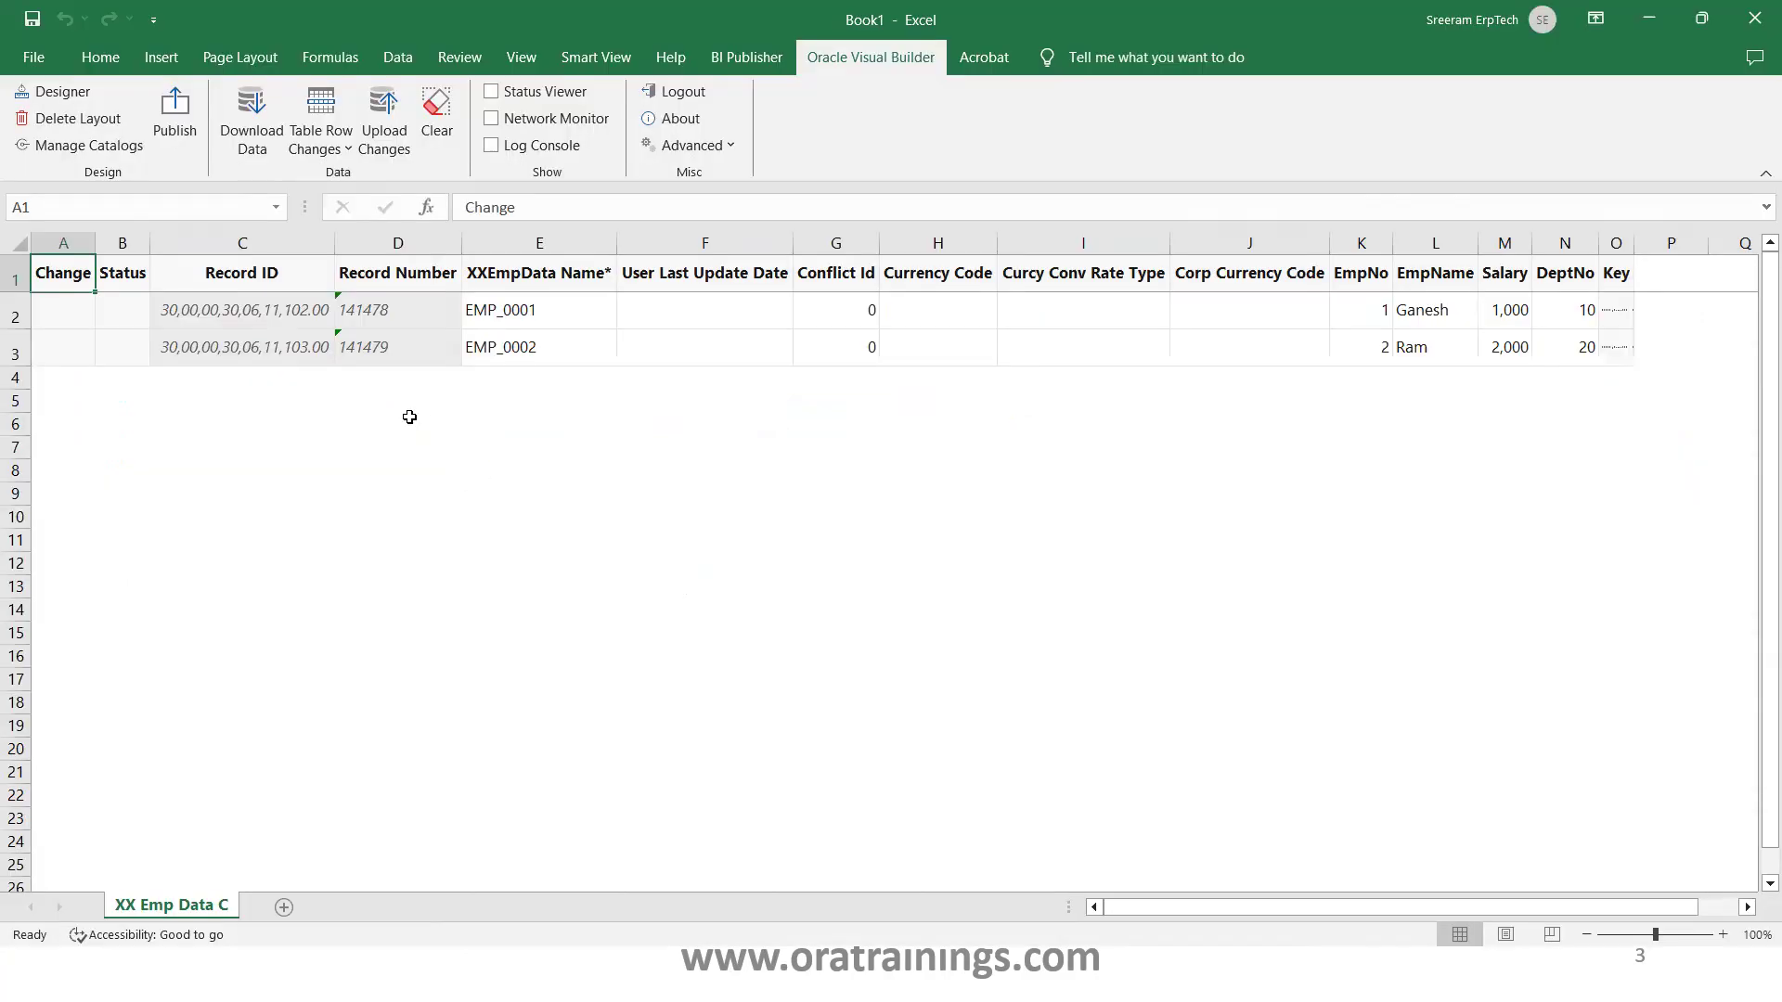
Start a new row 4 with record name EMP_003 and EmpNo 3
left_click(479, 379)
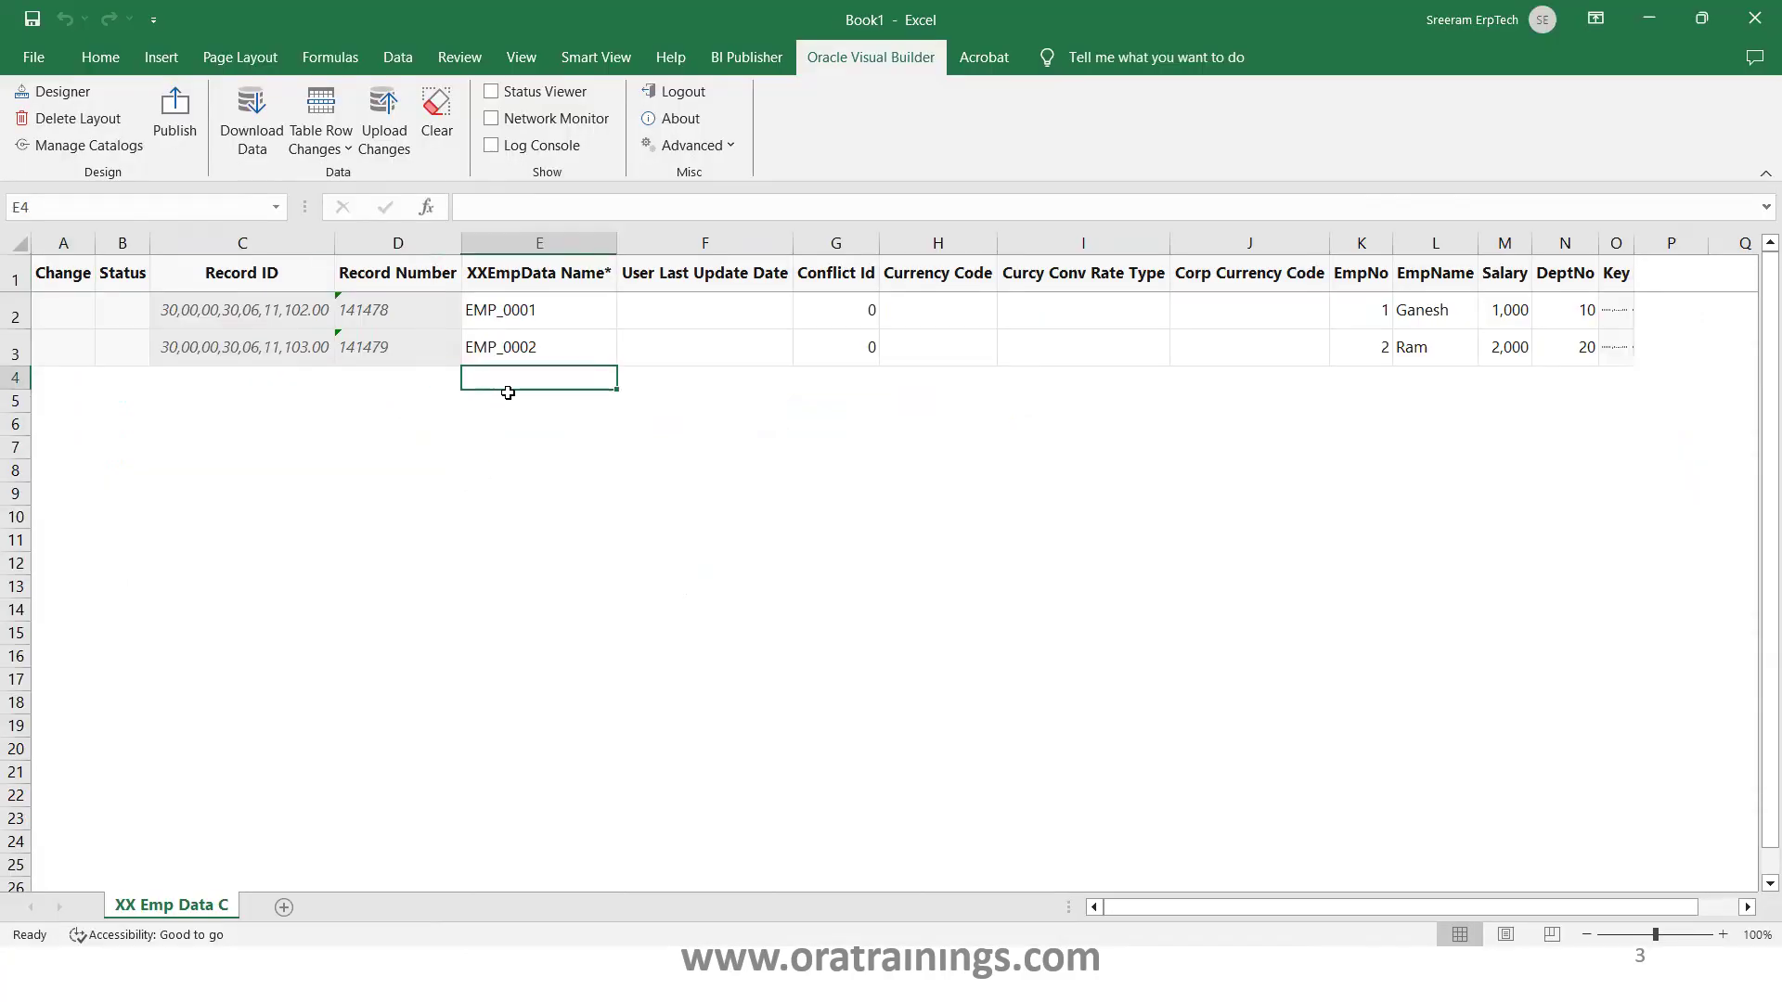
type("EMP_00")
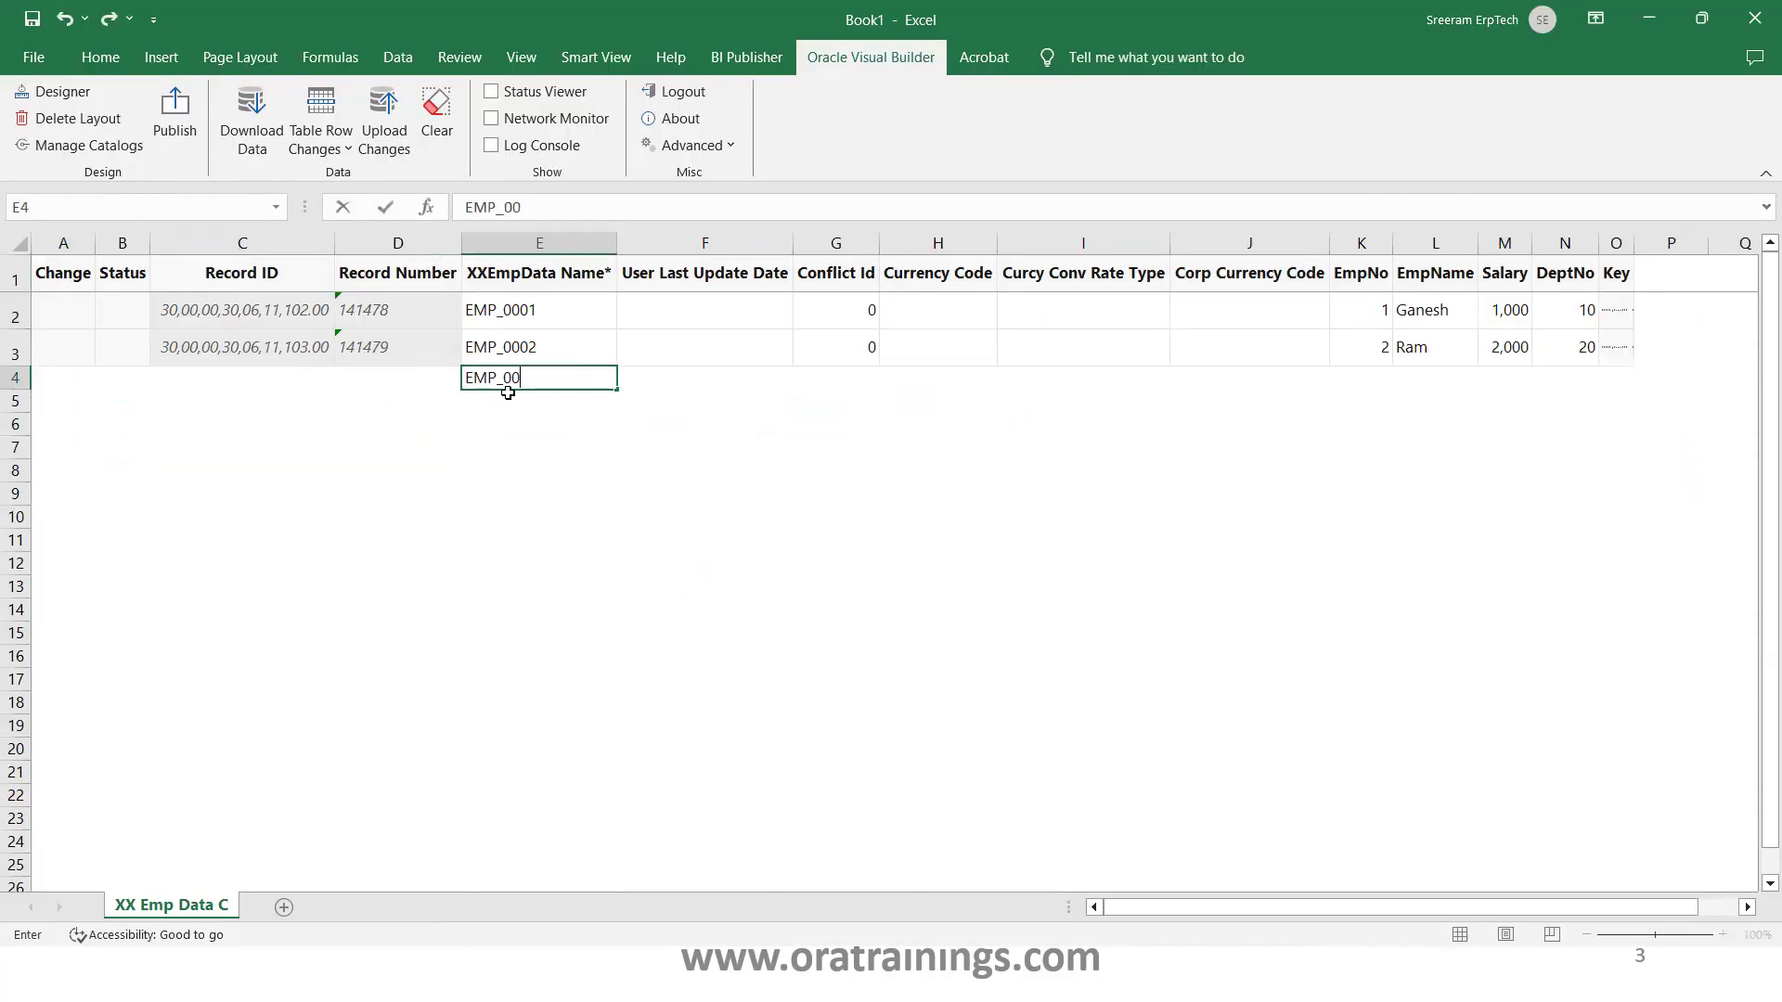
key("Tab")
key("Tab")
key("Tab")
key("Tab")
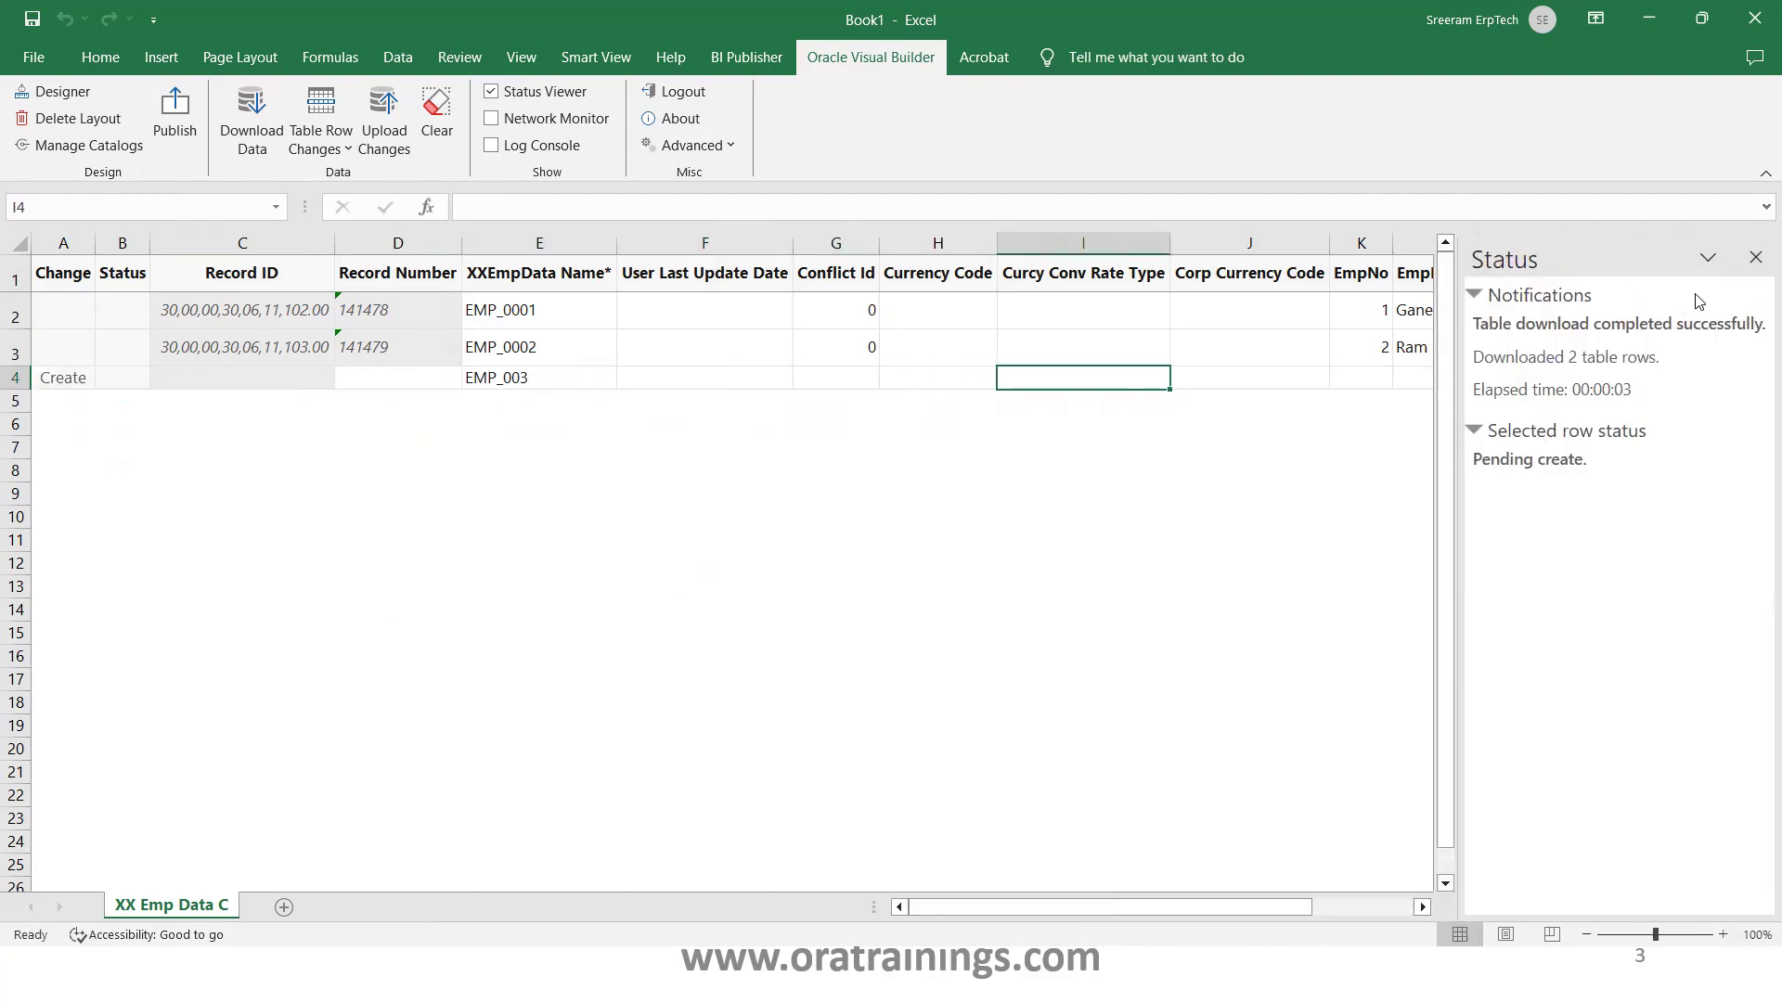
left_click(1755, 257)
left_click(1373, 380)
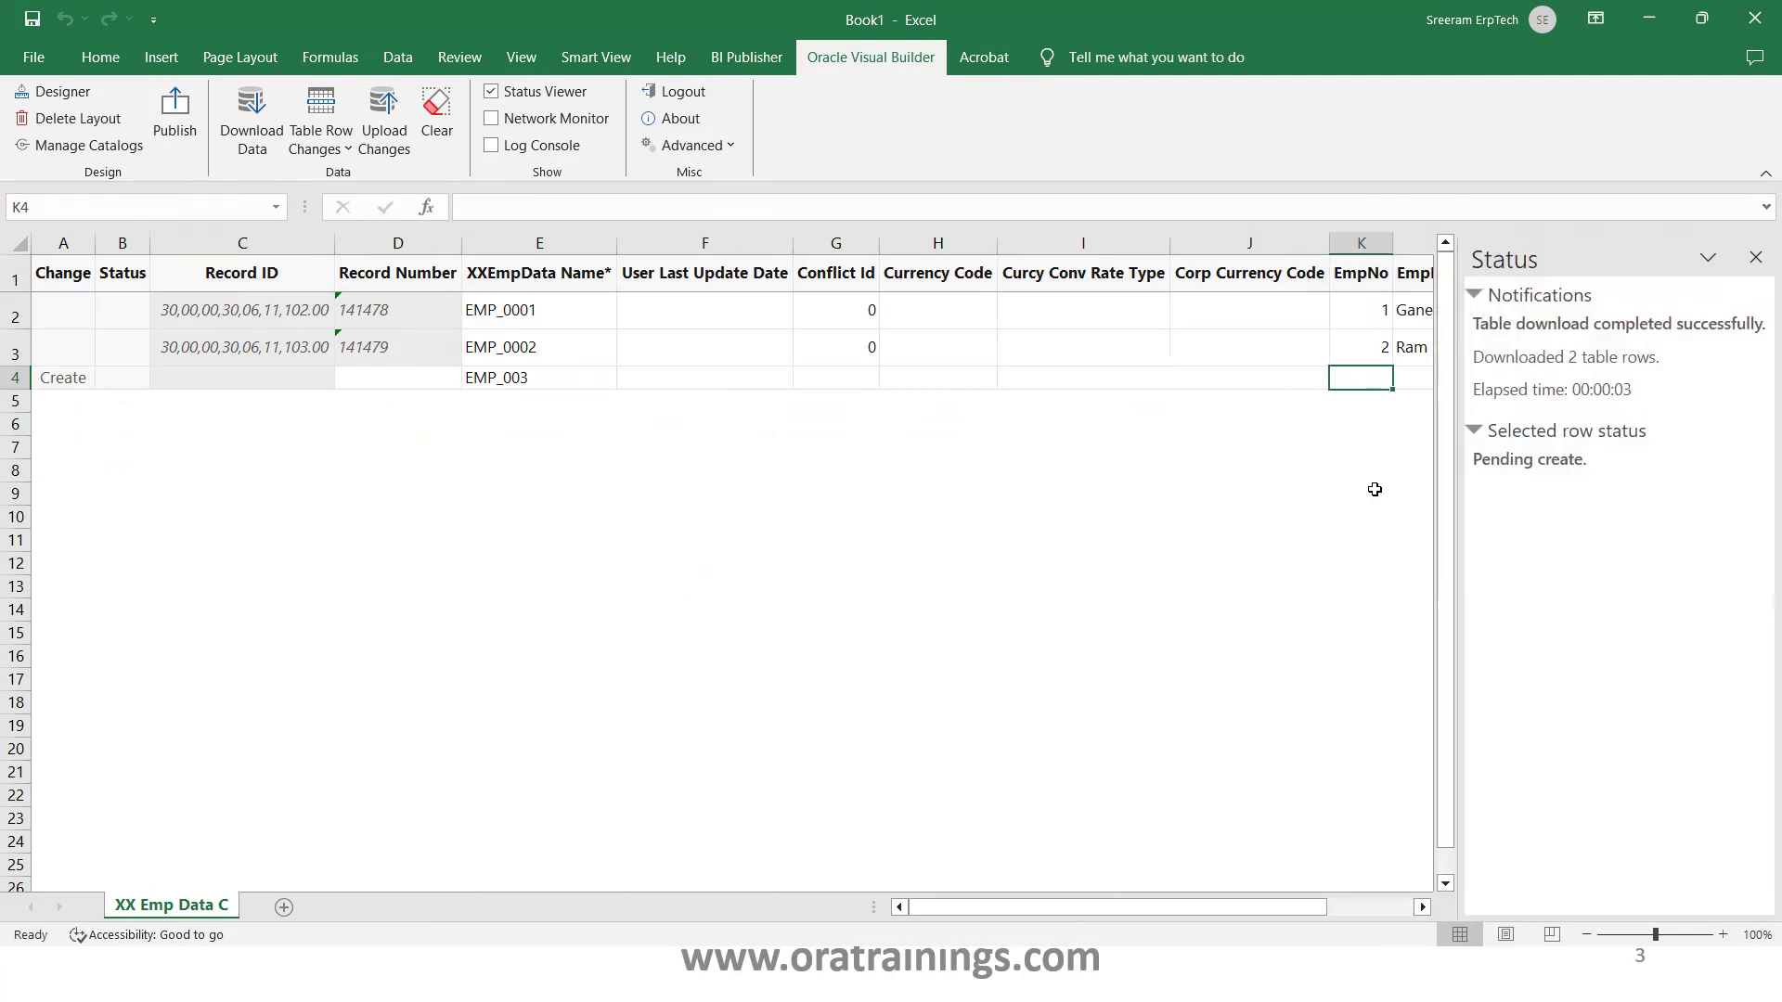
type("3")
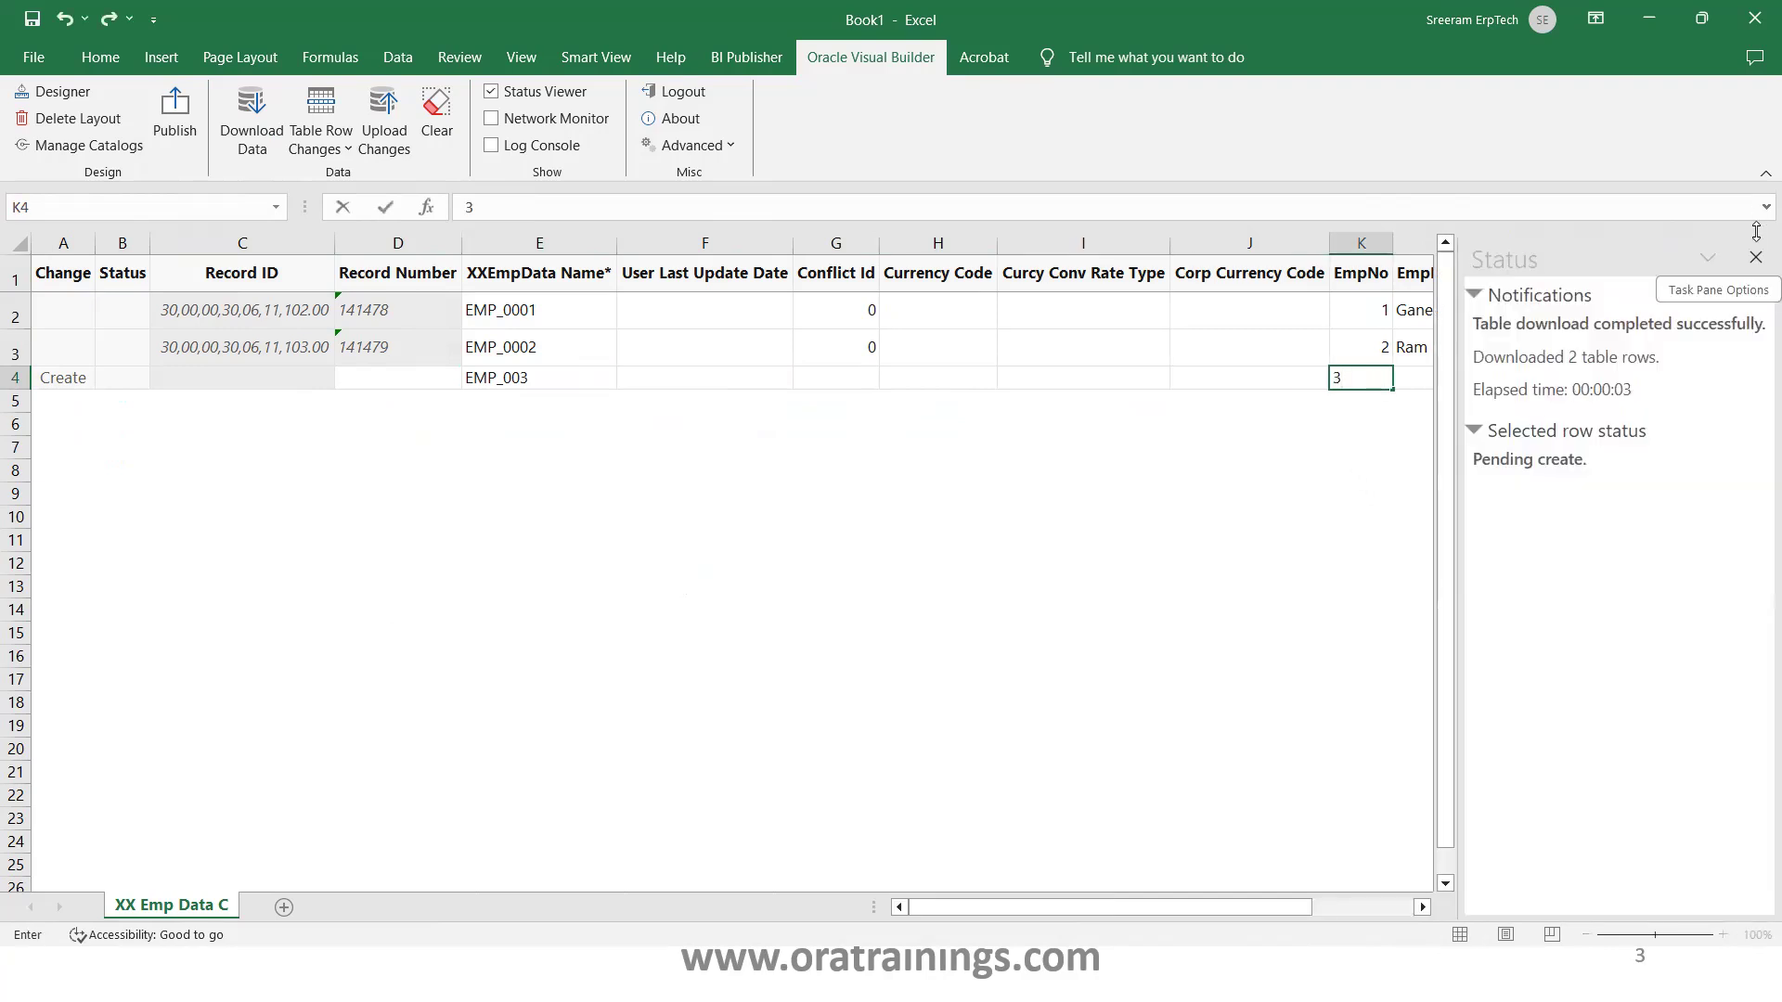
left_click(1755, 257)
key("Tab")
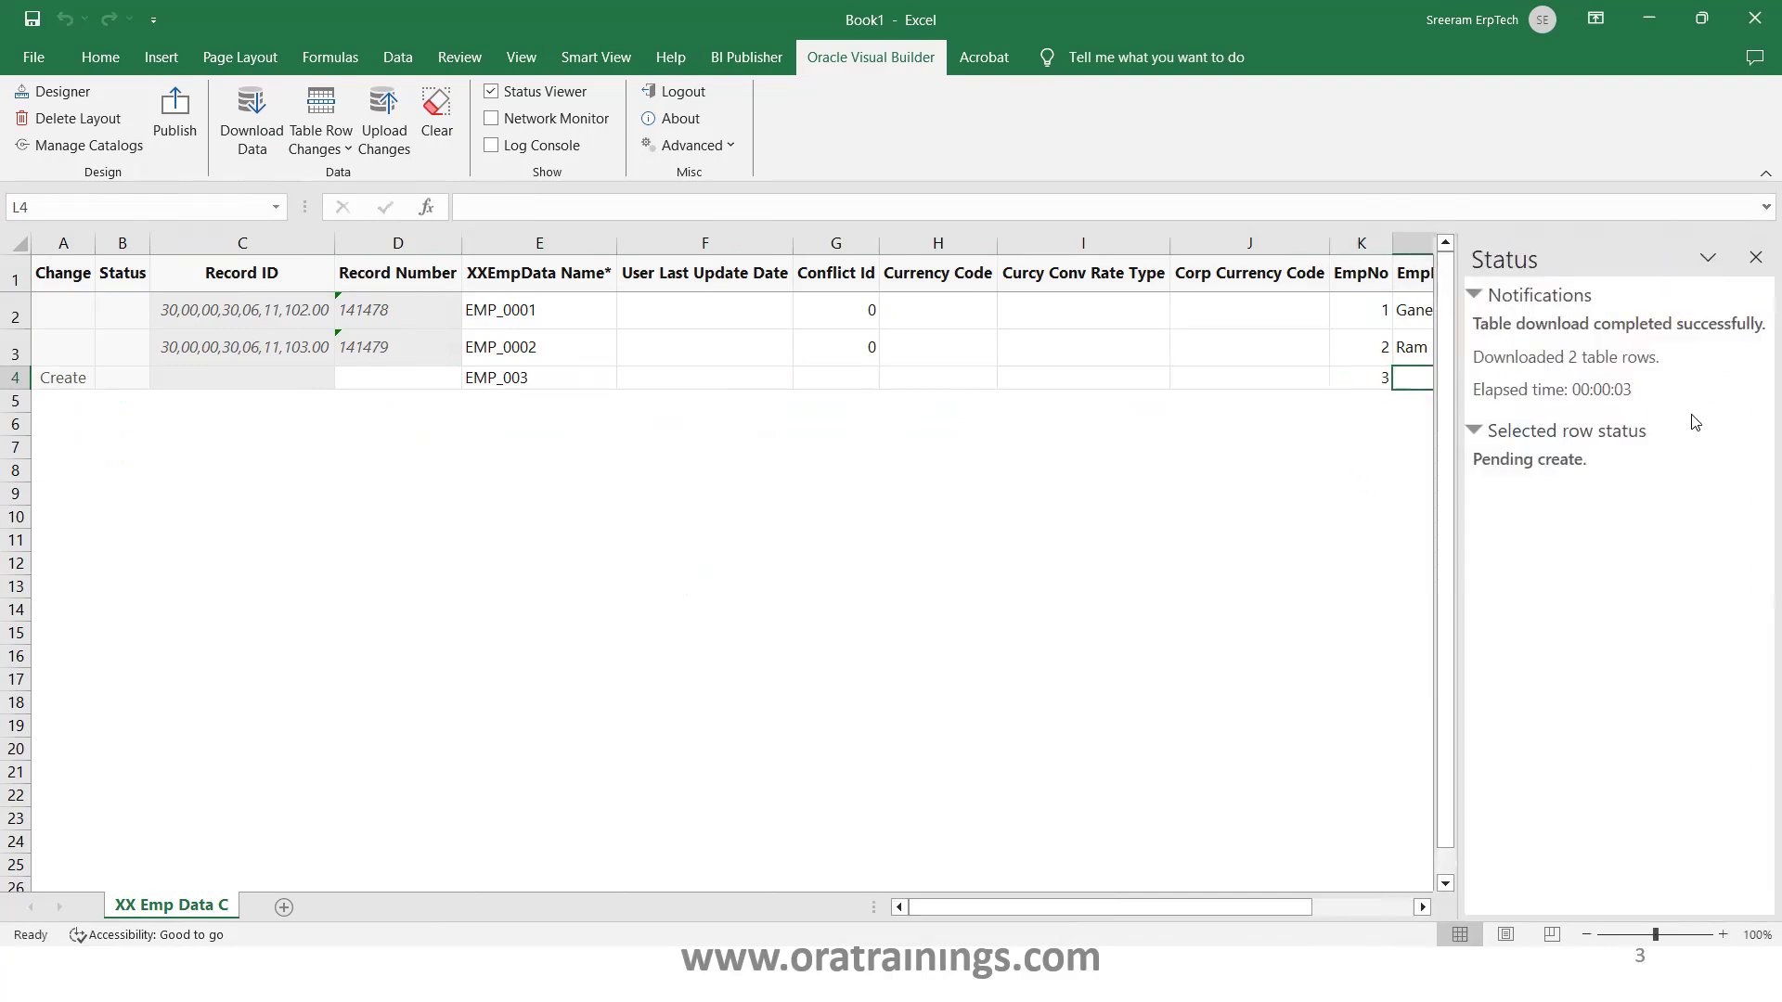
Complete row 4 with the employee's name, salary 1,000 and department 10
type("Sita")
key("Tab")
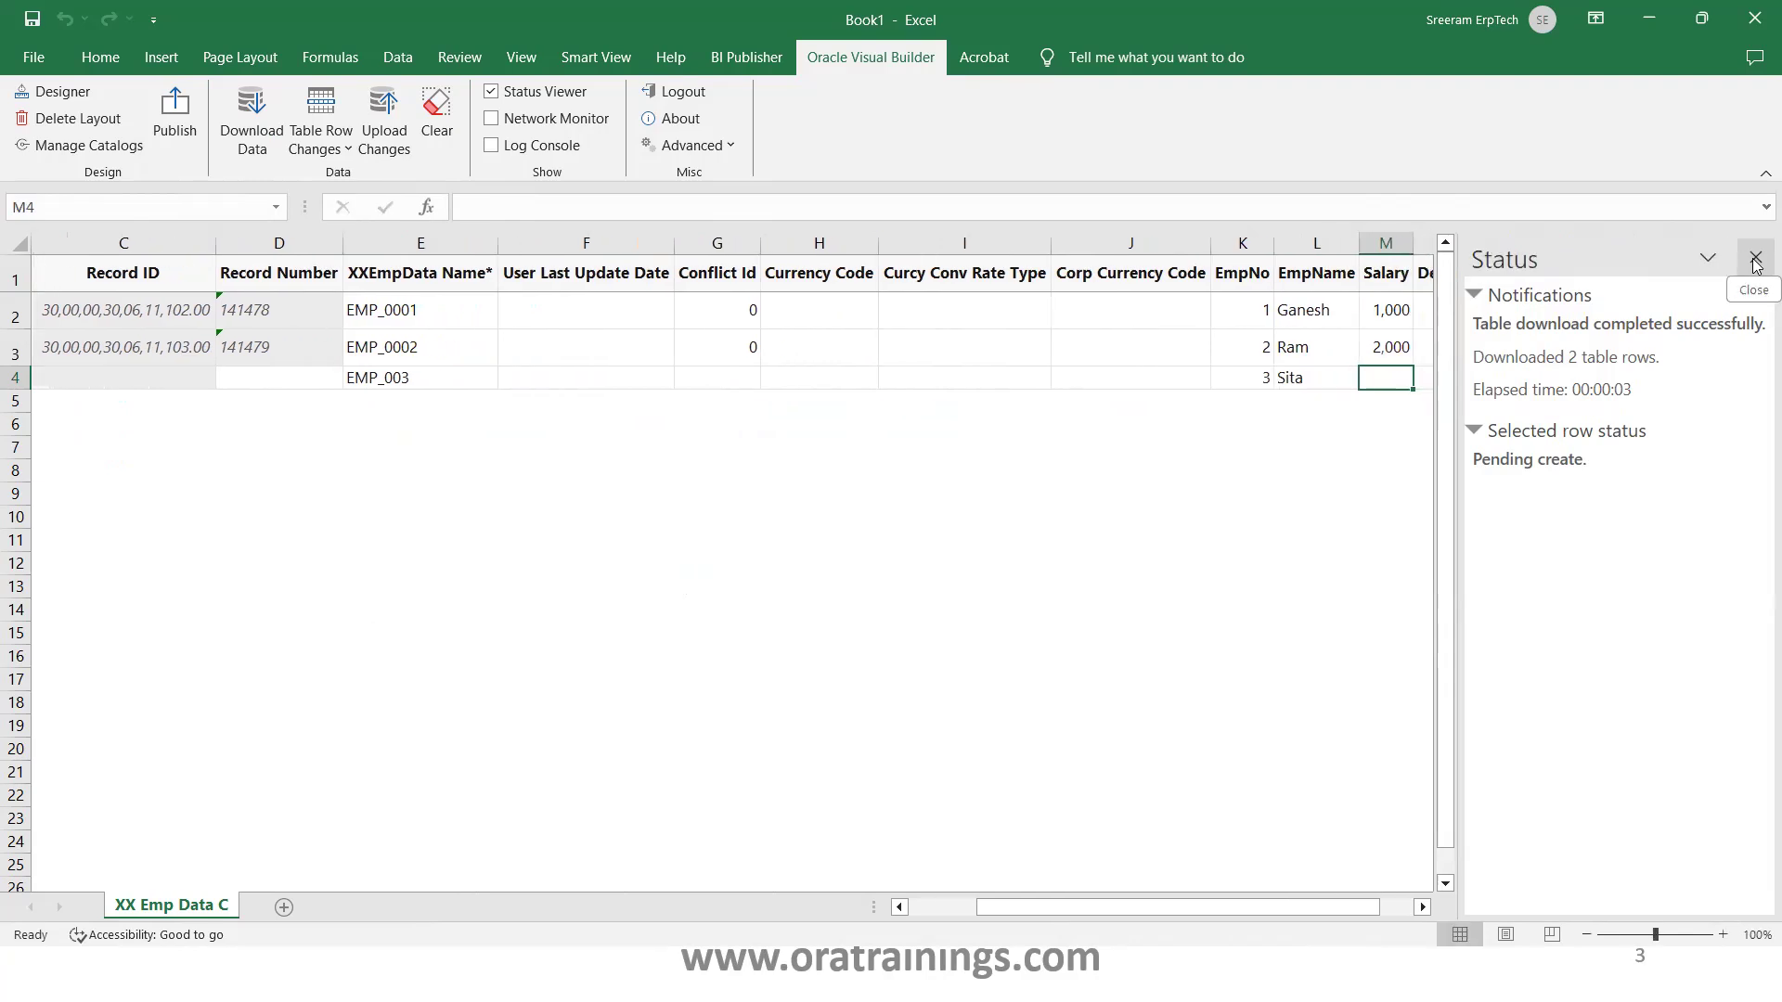
left_click(1755, 257)
type("1,000")
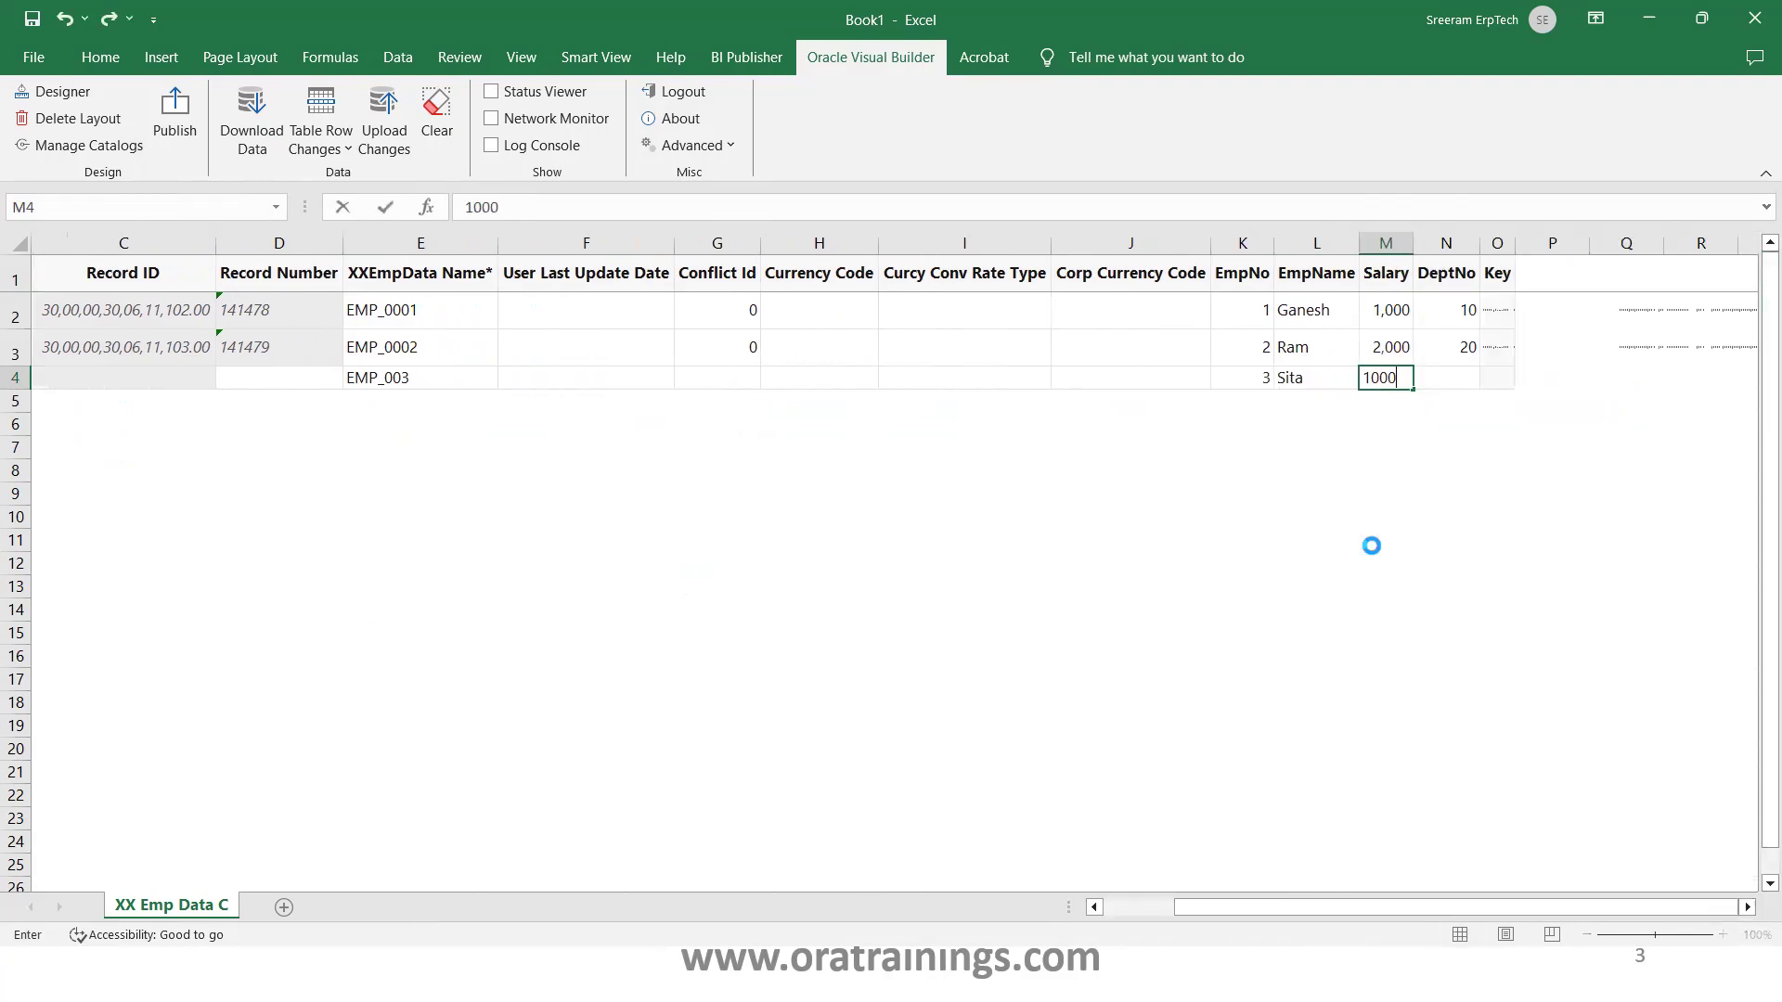
key("Tab")
type("10")
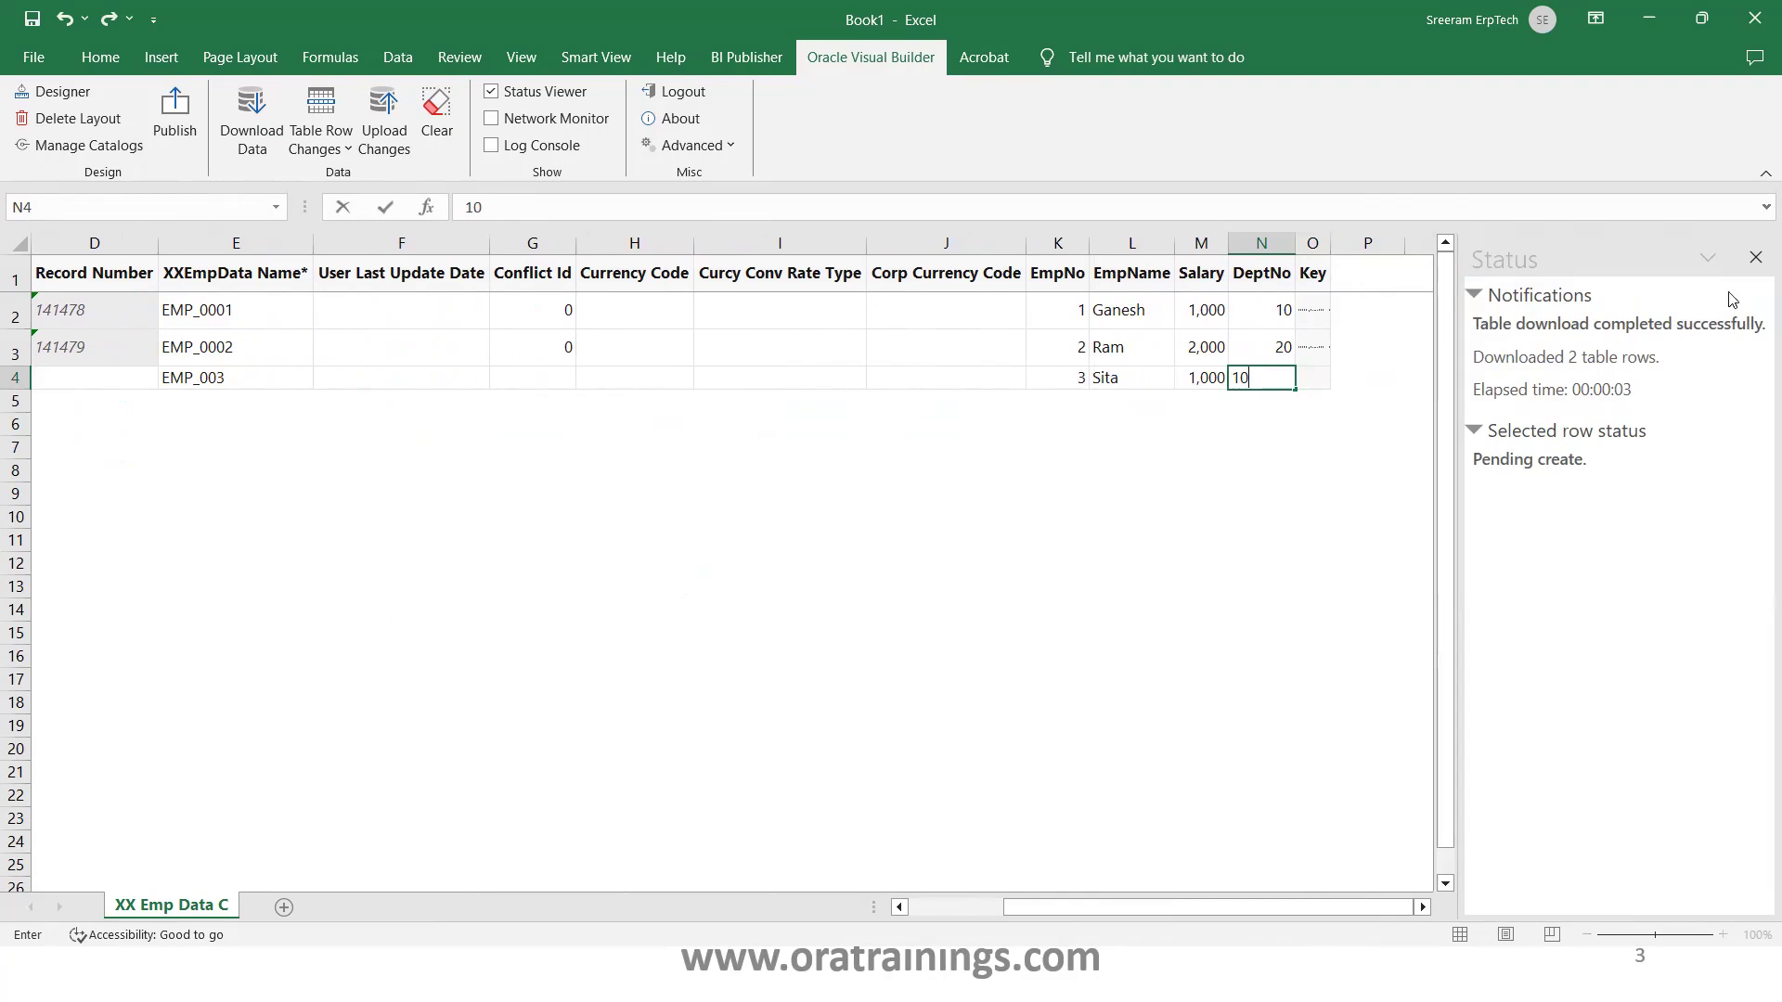
left_click(1755, 257)
left_click(1026, 432)
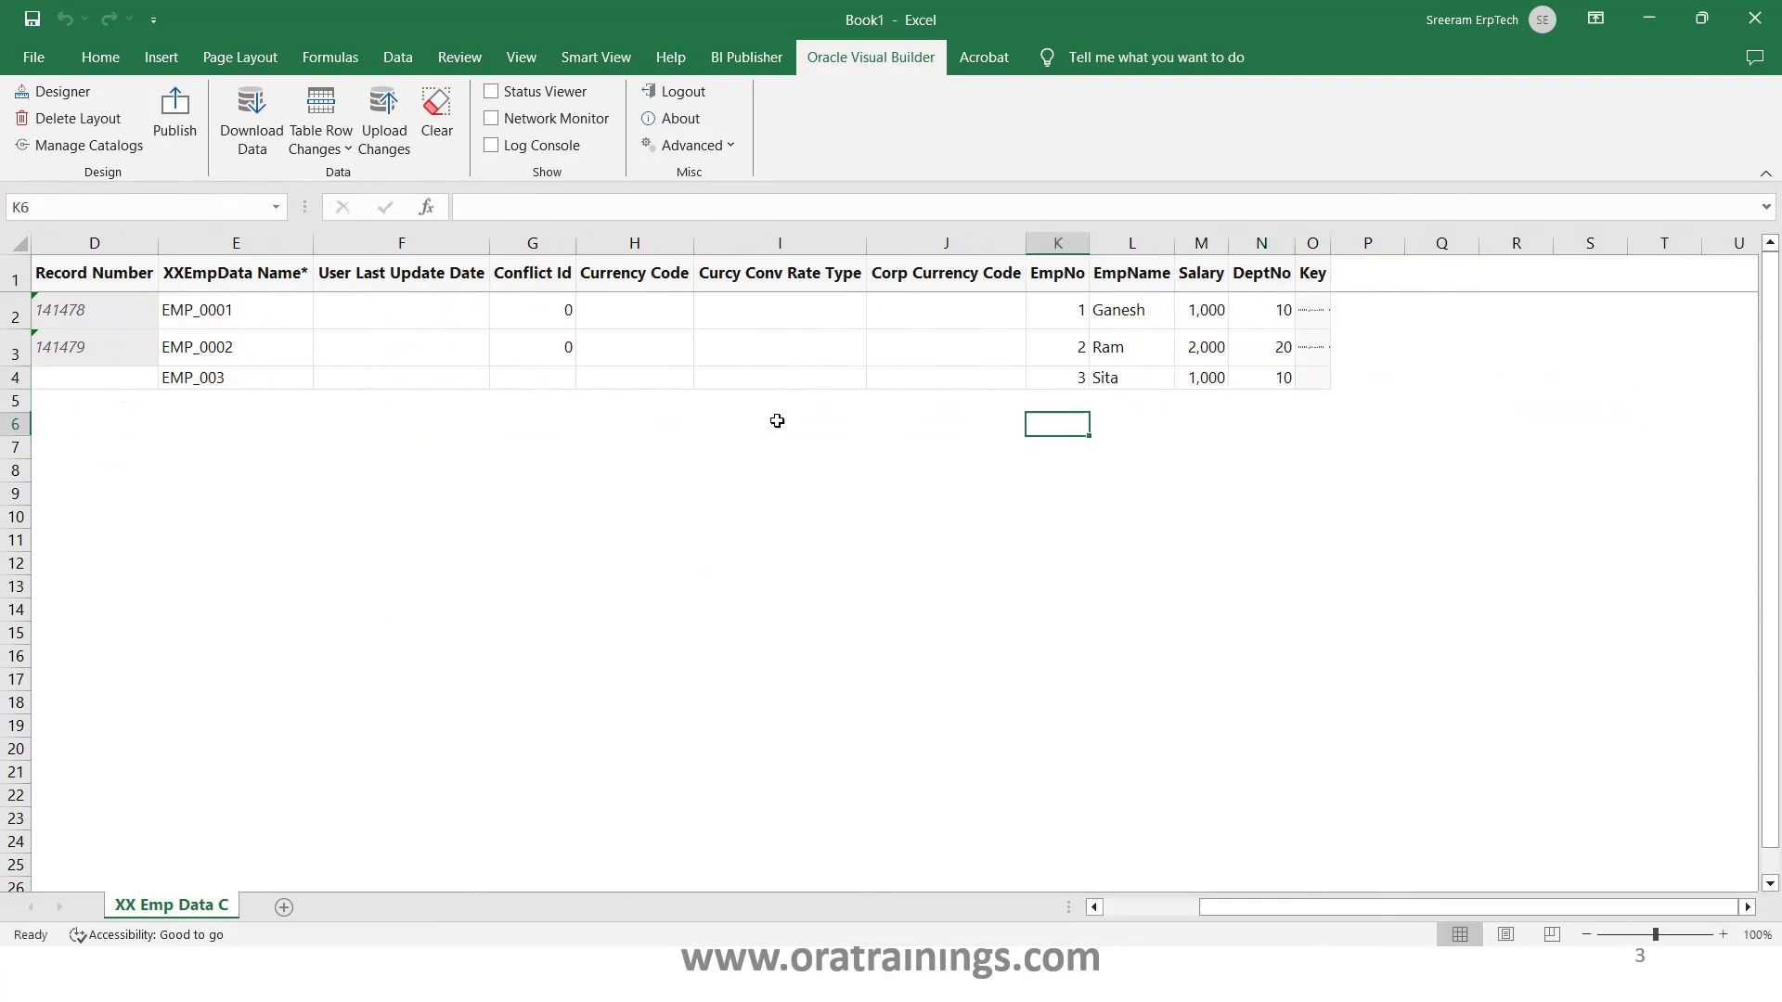
left_click(231, 386)
key("Home")
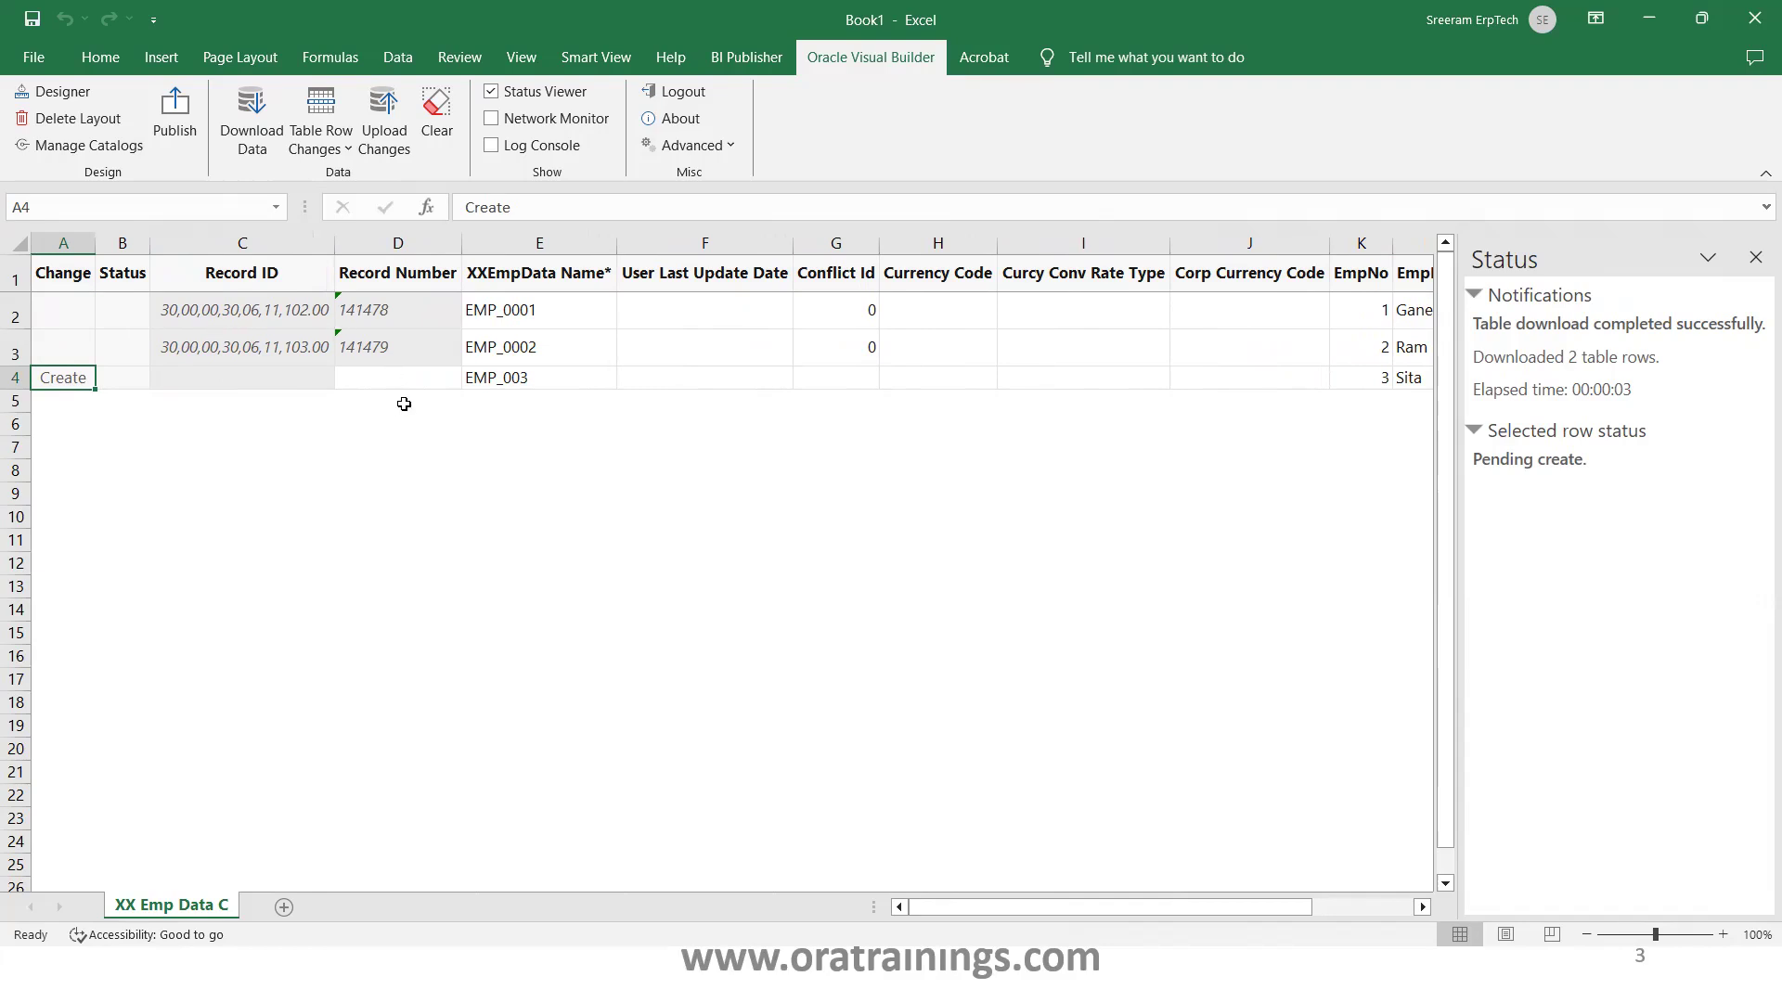
Upload the EMP_003 row as record 141480 and refresh the BI Publisher data preview to confirm
left_click(382, 127)
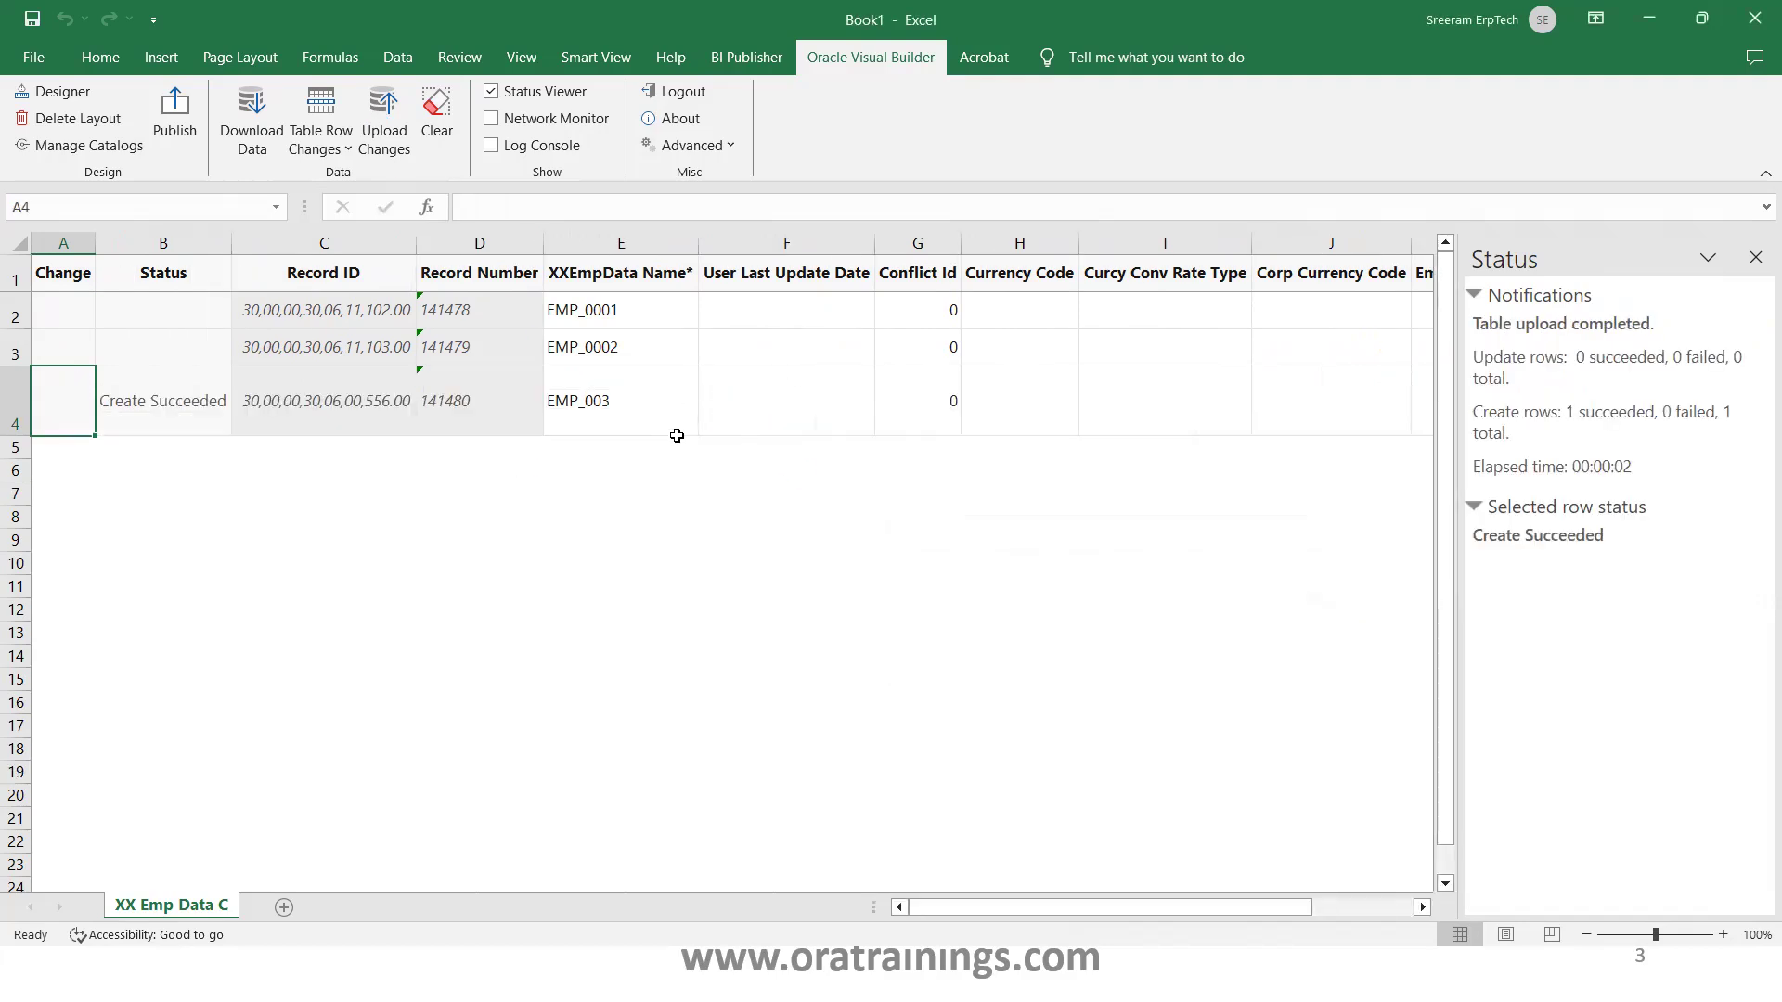
left_click(727, 414)
key("alt+Tab")
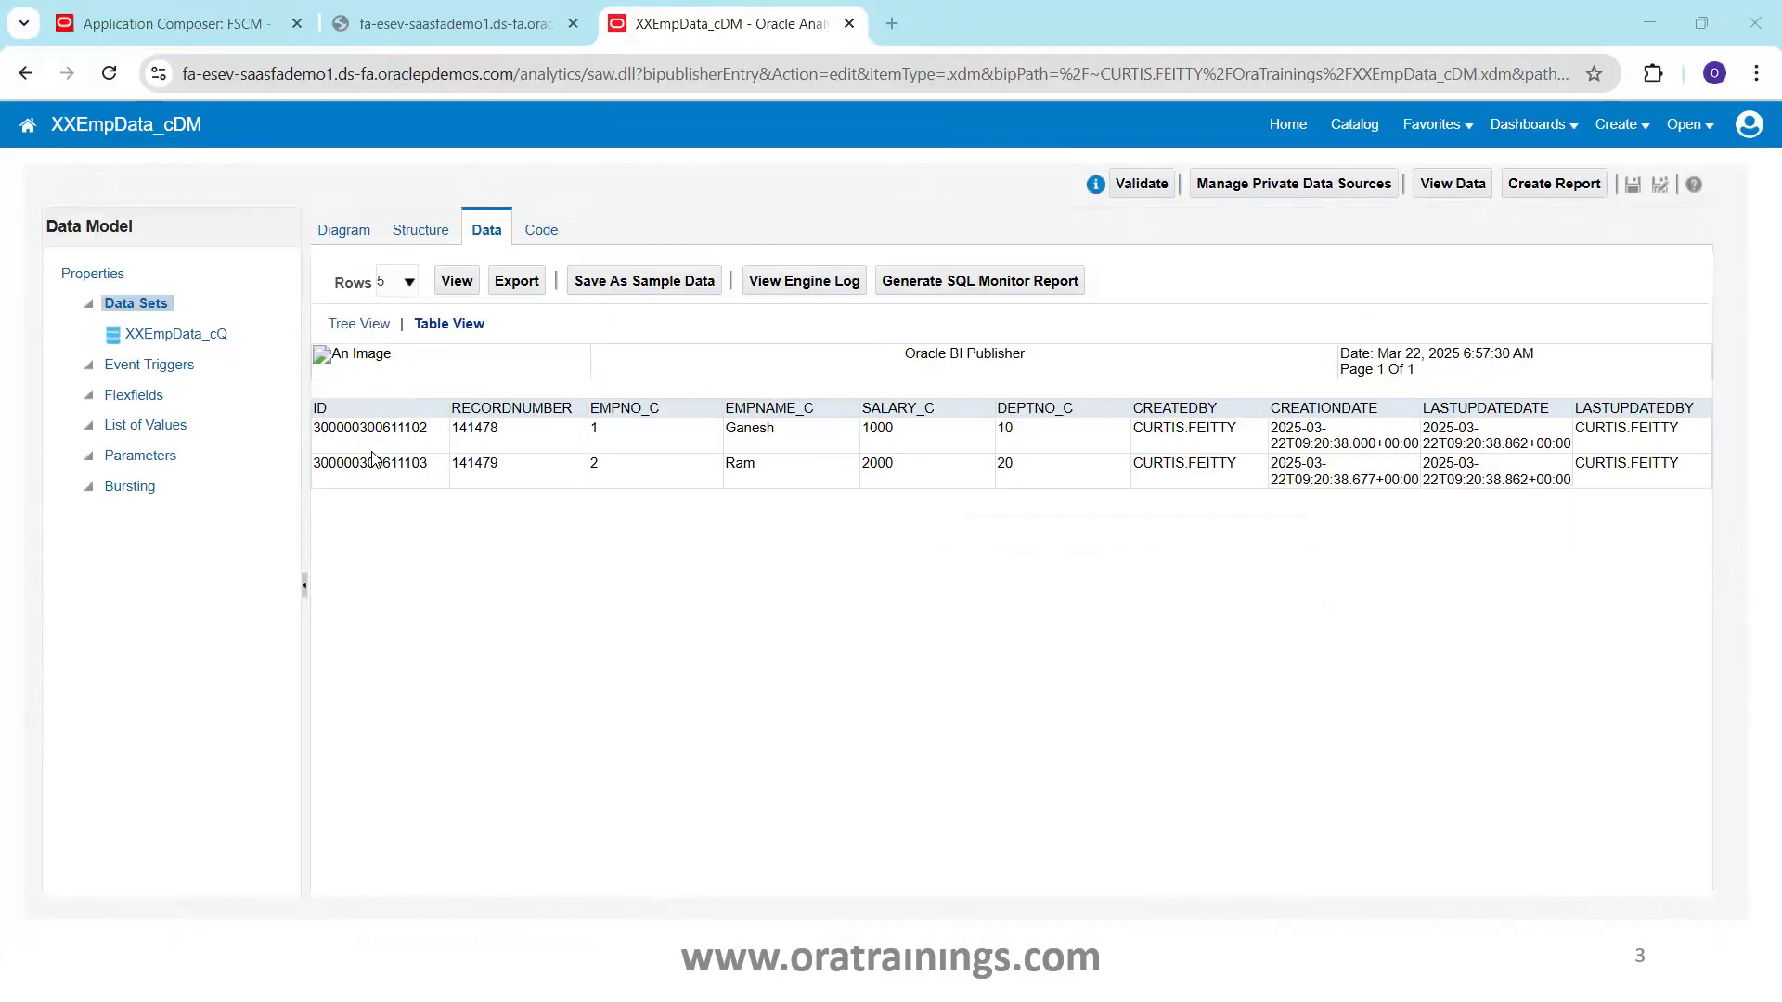
left_click(465, 282)
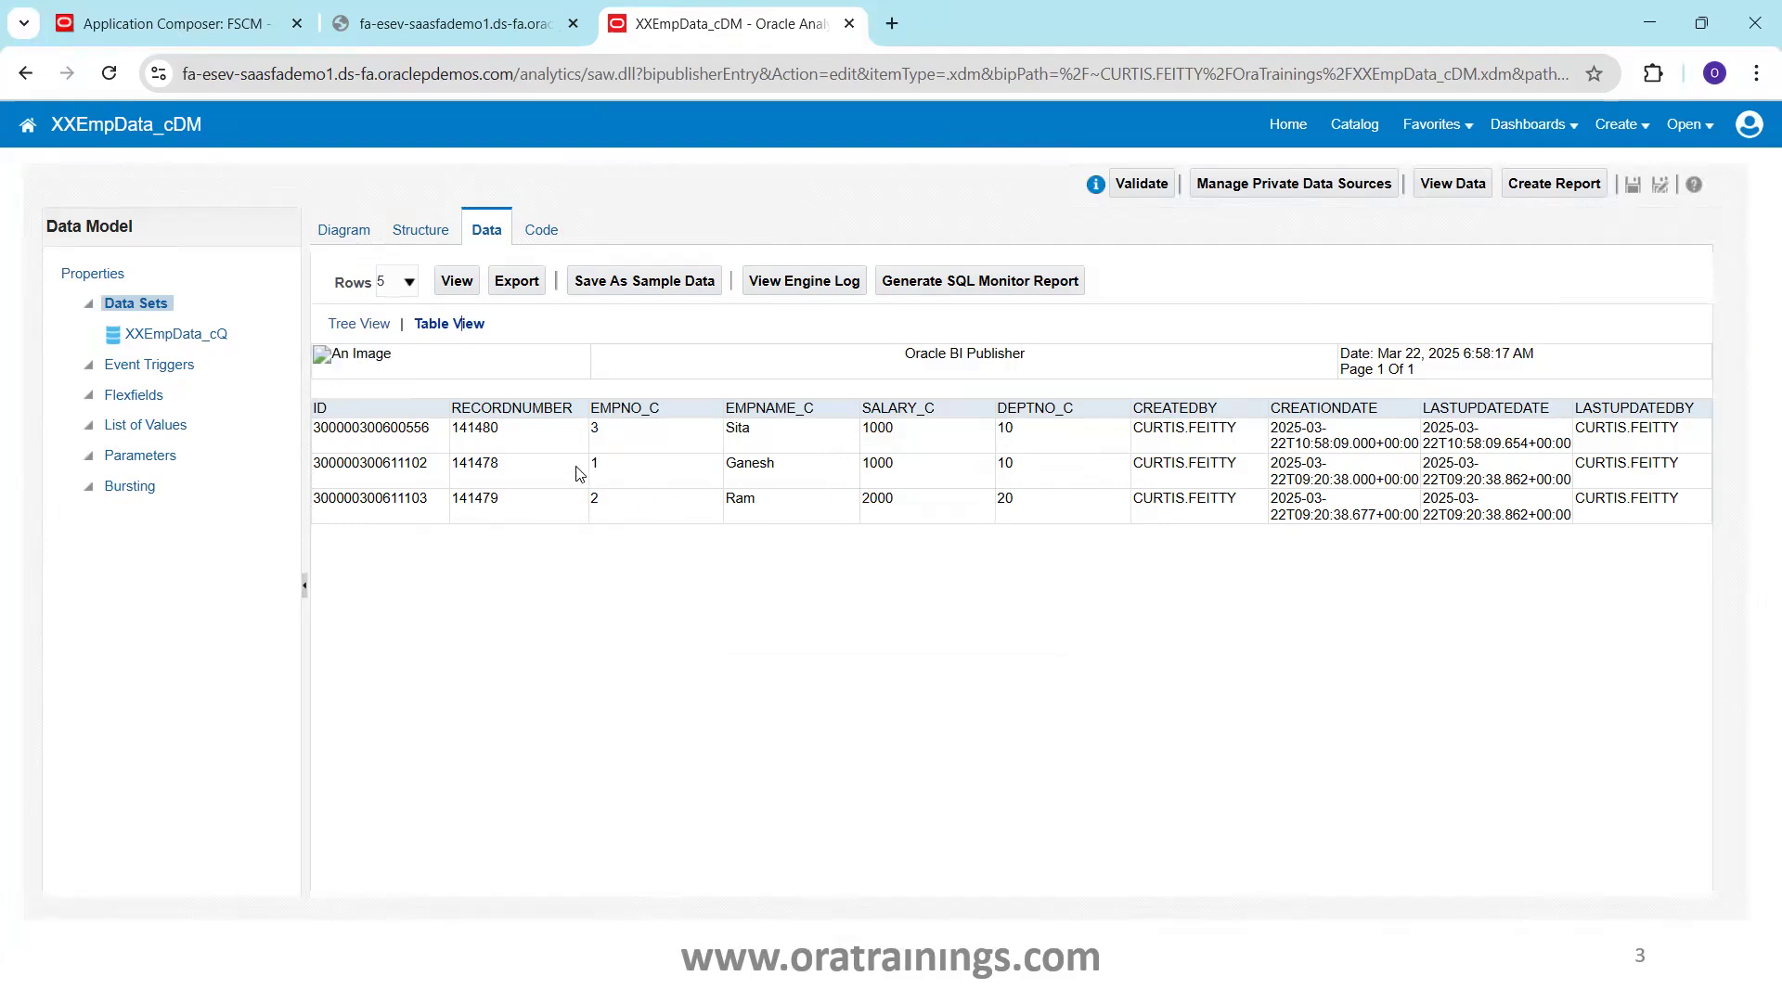
key("alt+Tab")
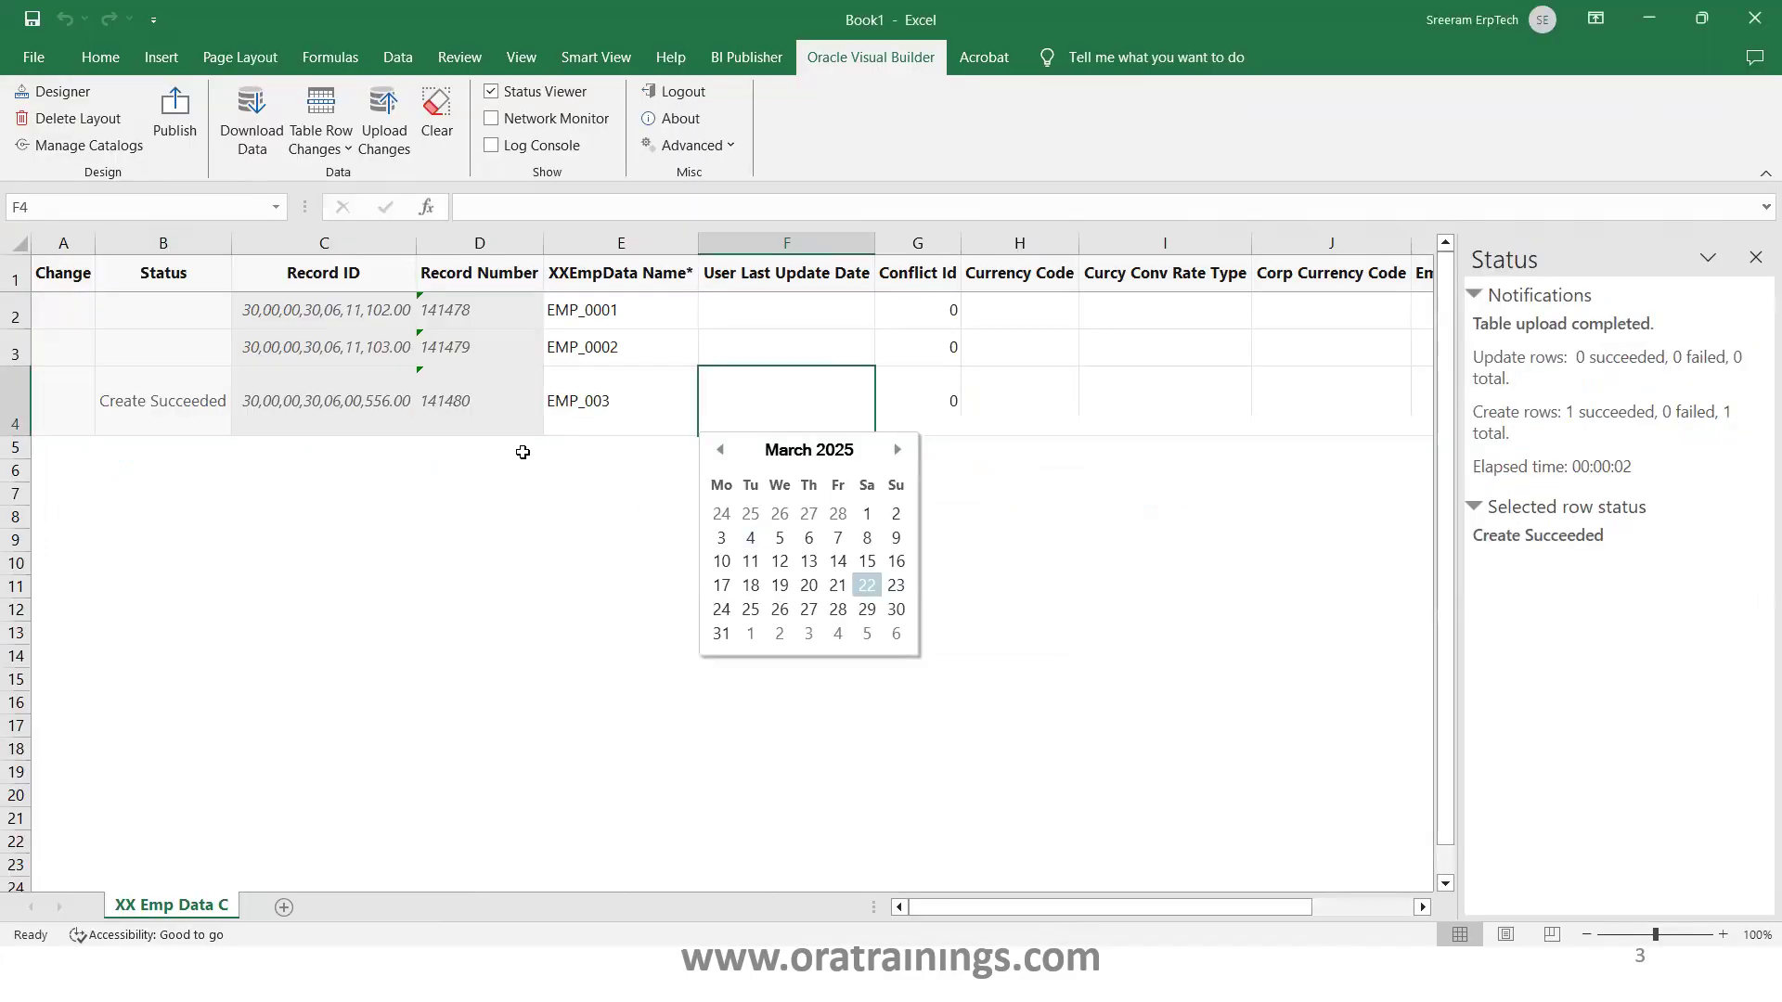
Add row EMP_004 with EmpNo 4, the employee's name, salary 1000 and department 10
left_click(584, 519)
left_click(291, 473)
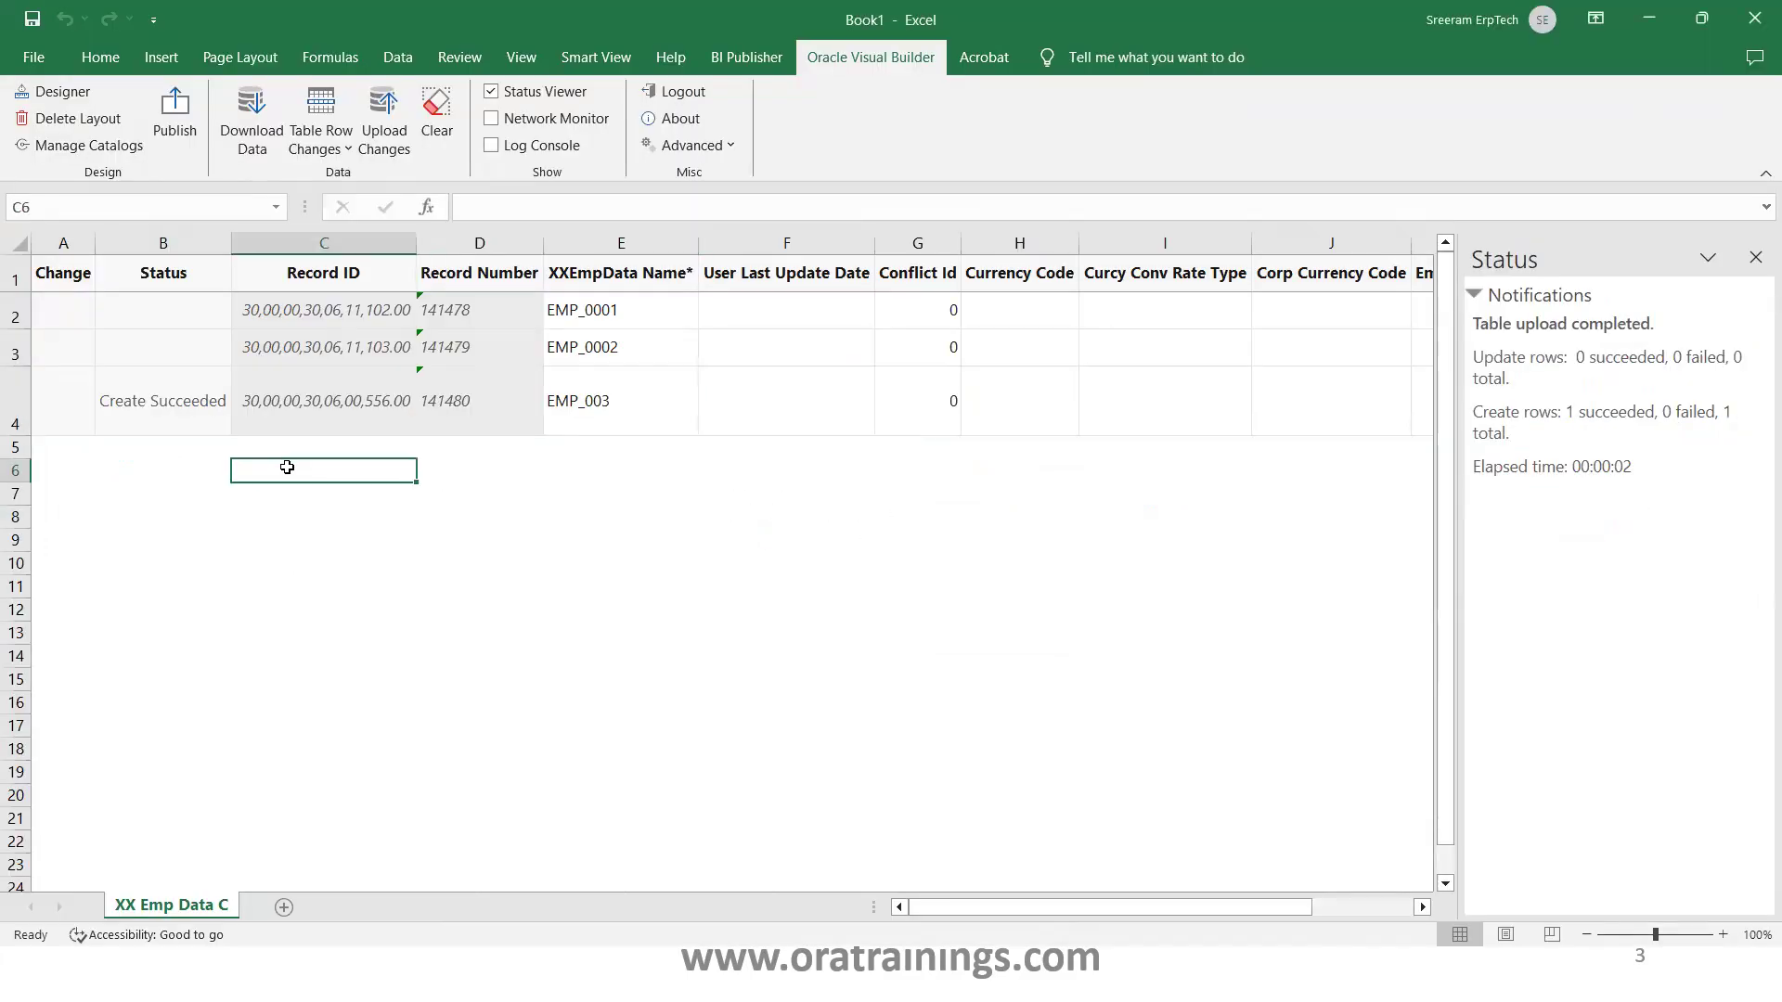
left_click(582, 450)
type("EMP_004")
key("Tab")
key("Tab")
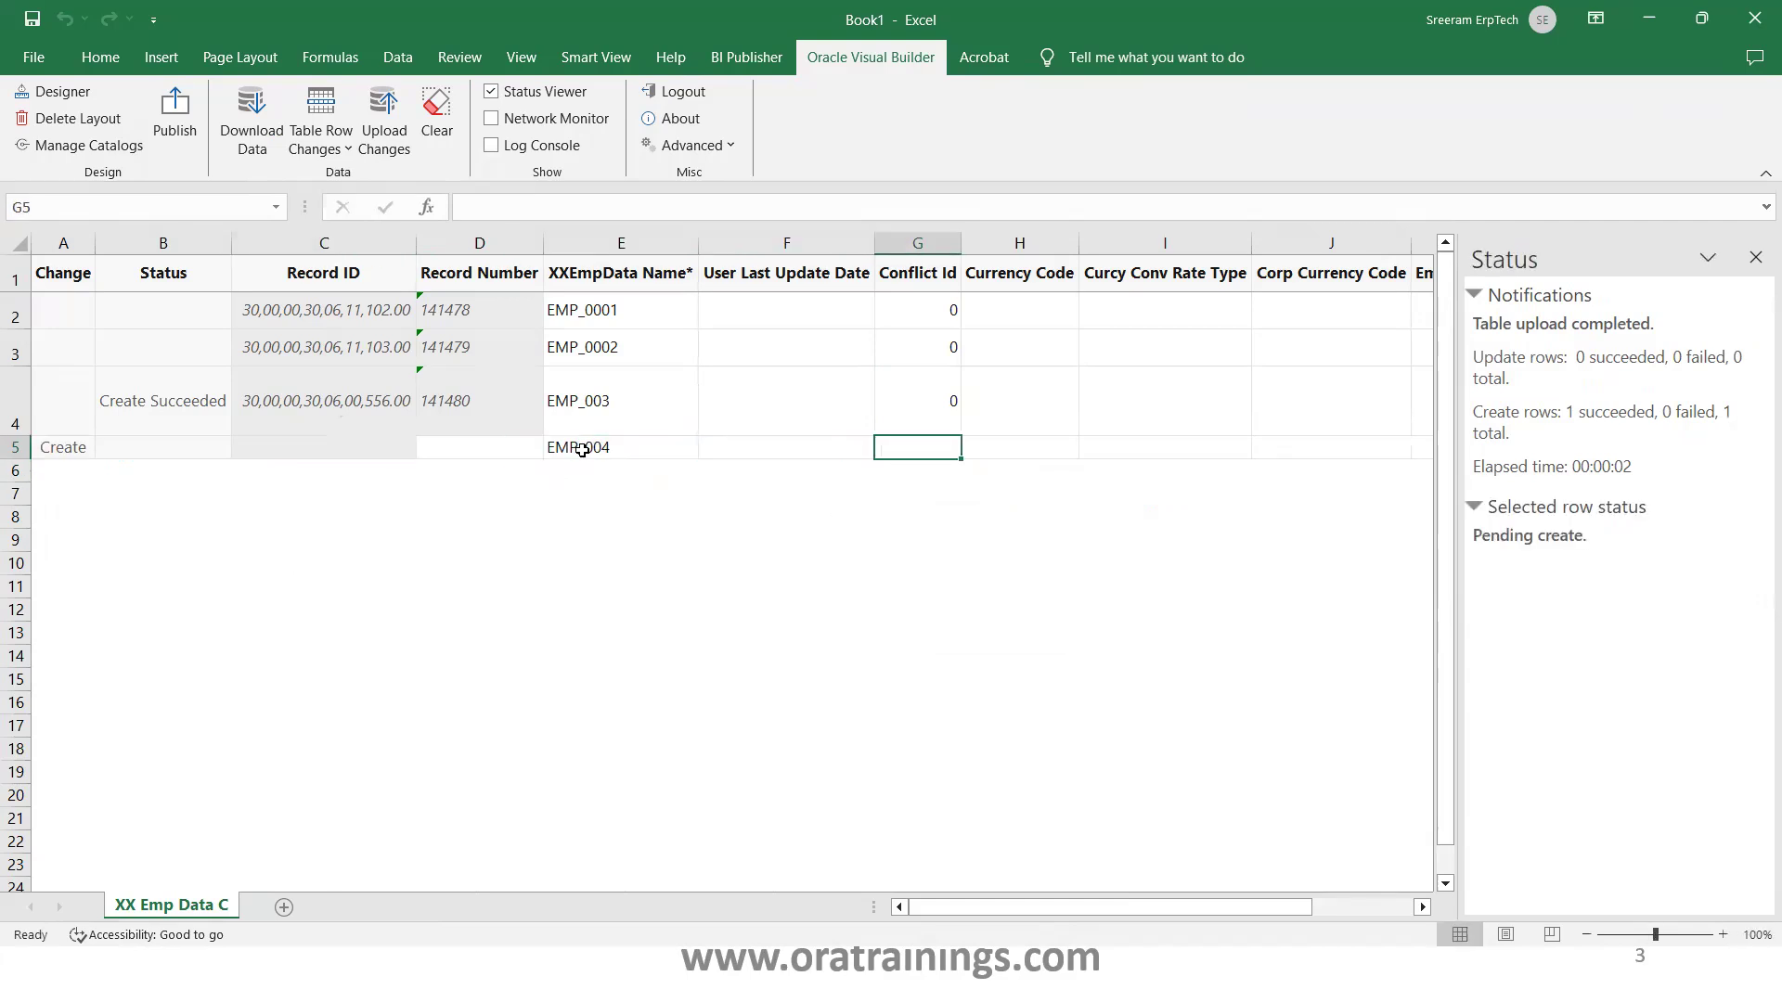
key("Tab")
key("Tab")
key("Tab")
key("Tab")
key("Tab")
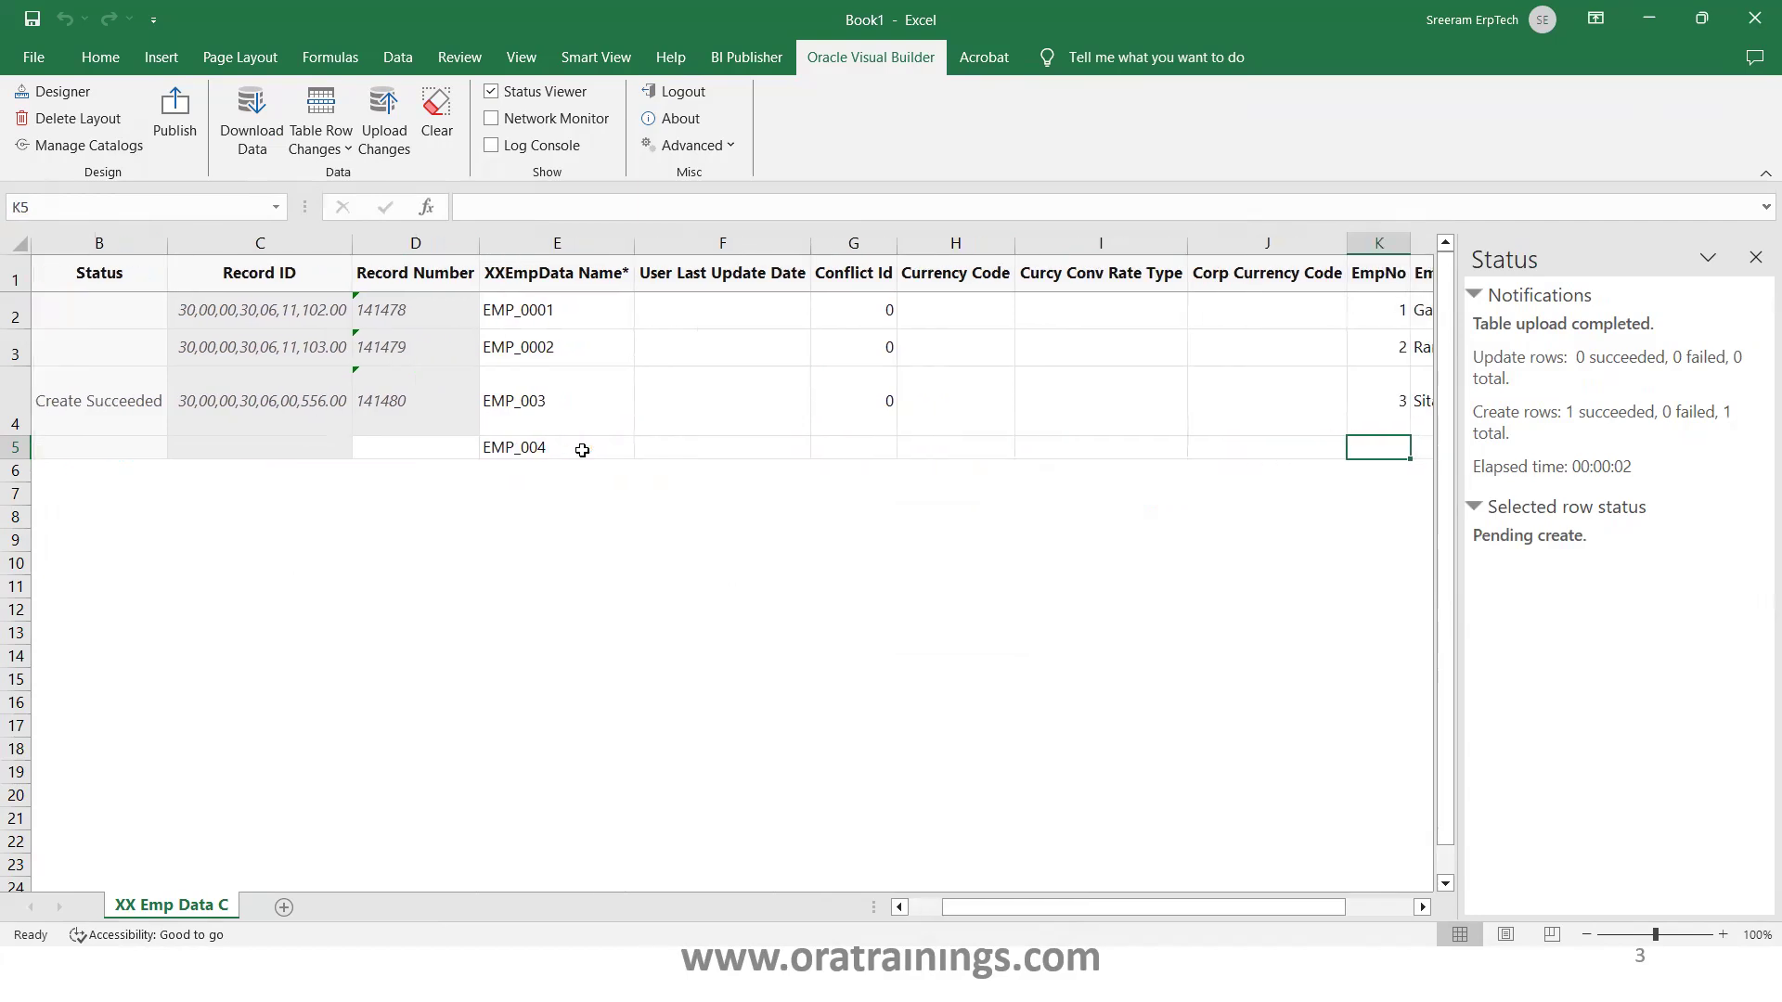
type("4")
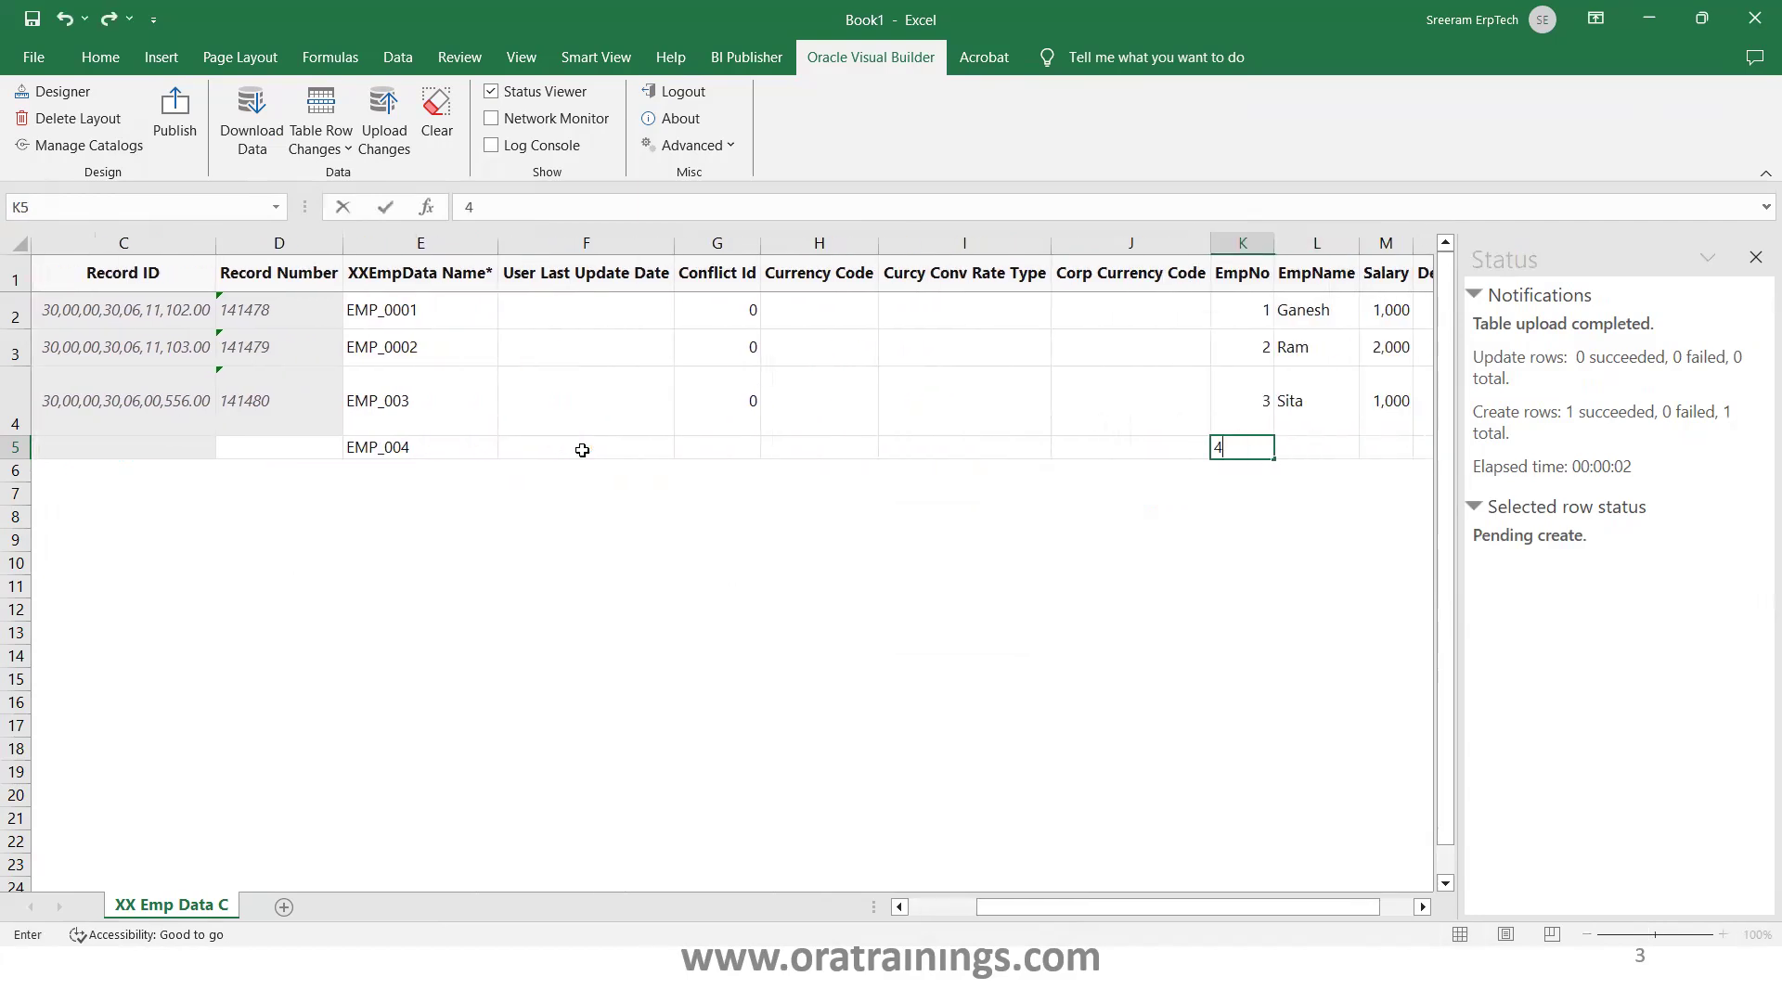
key("Tab")
type("Devi")
key("Tab")
type("1000")
key("Tab")
type("10")
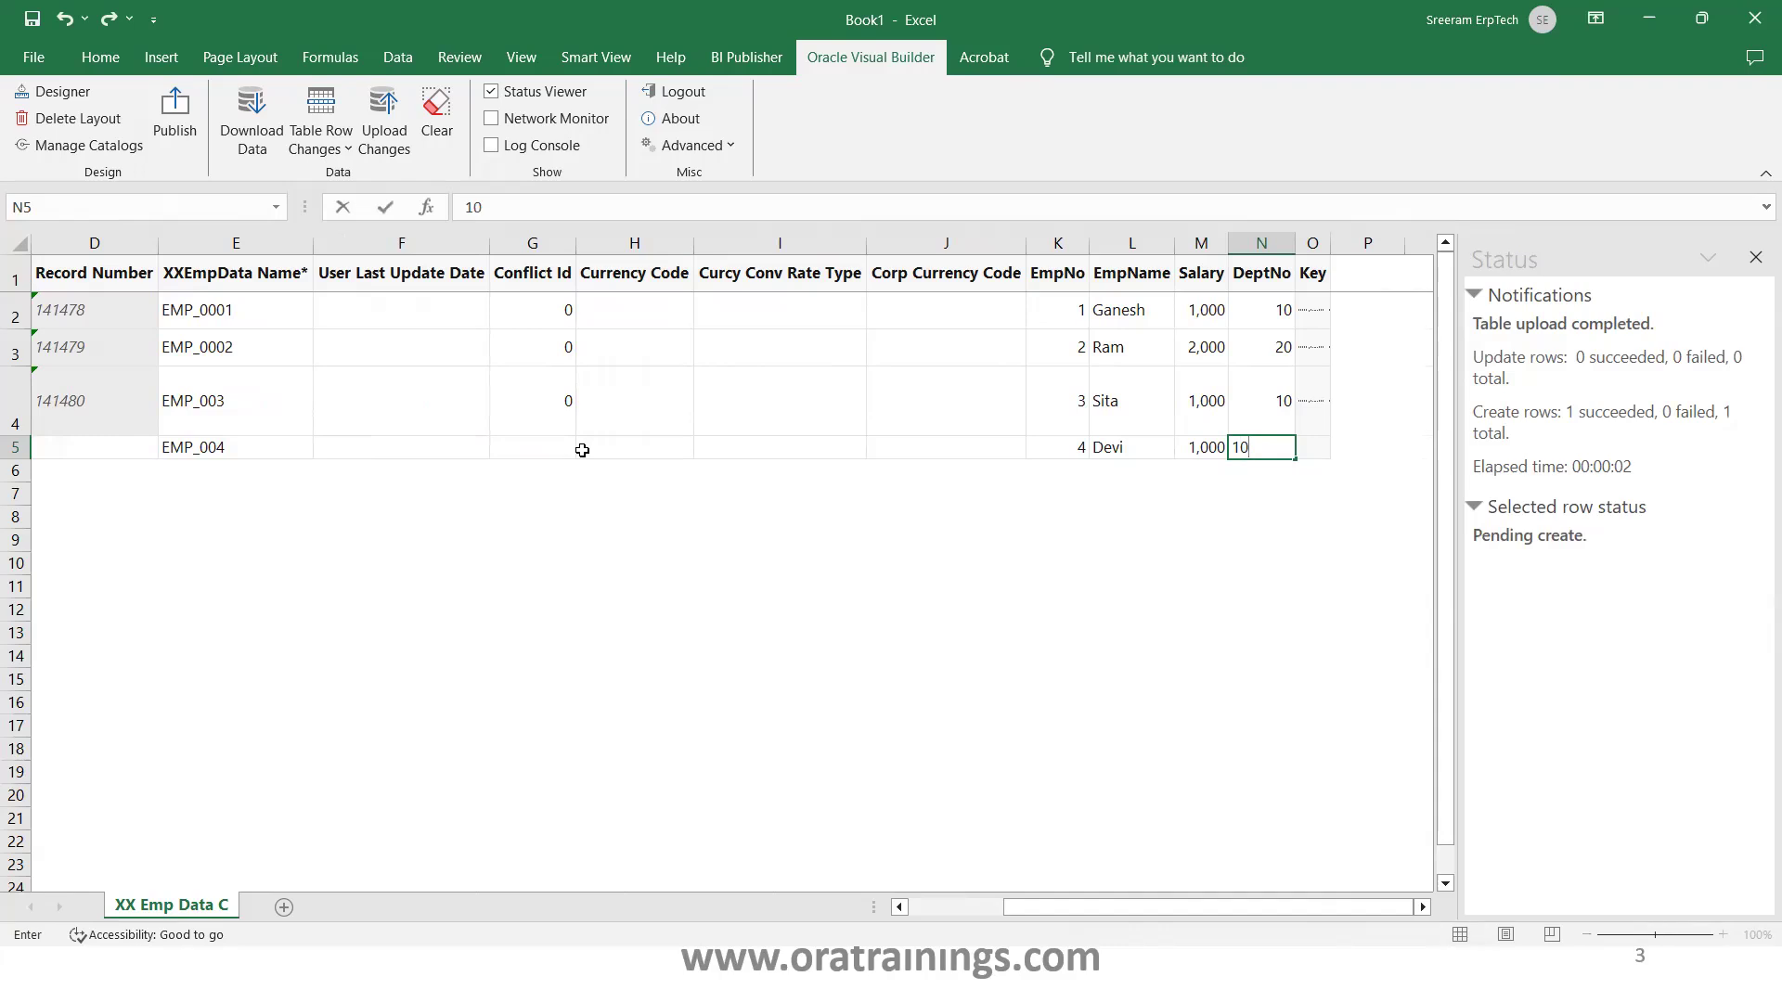
left_click(259, 467)
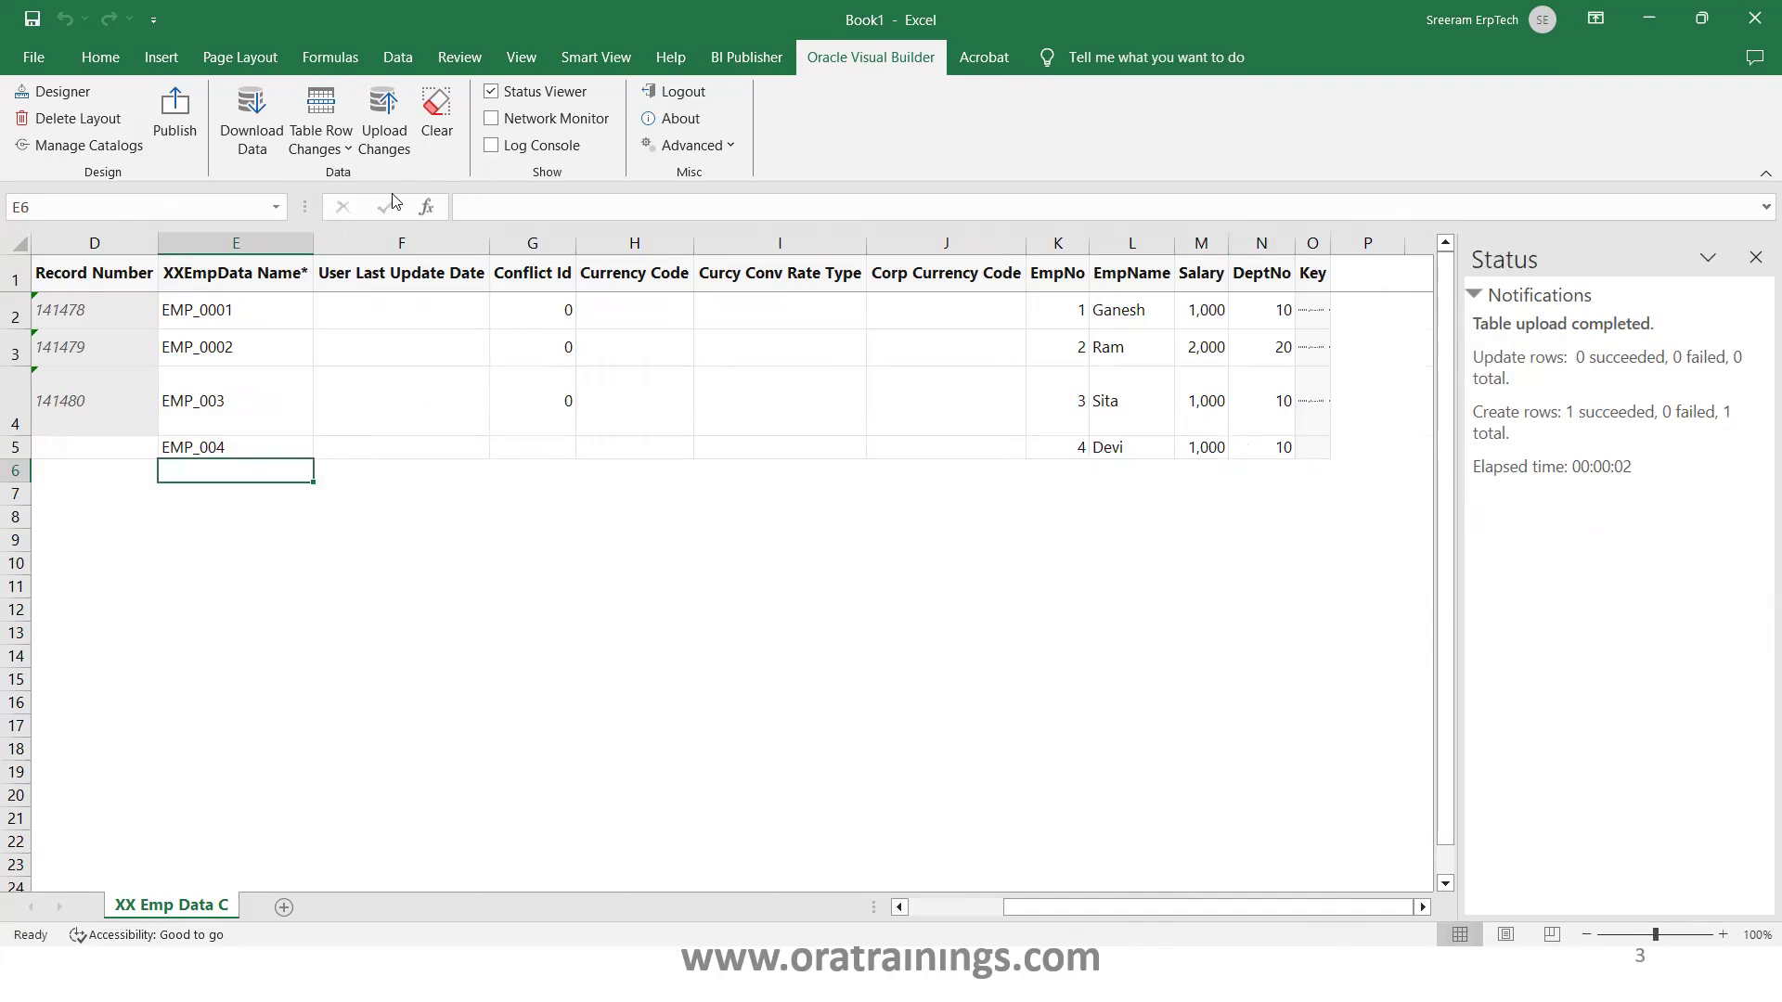
Upload the EMP_004 row and refresh the BI Publisher data model preview
left_click(376, 118)
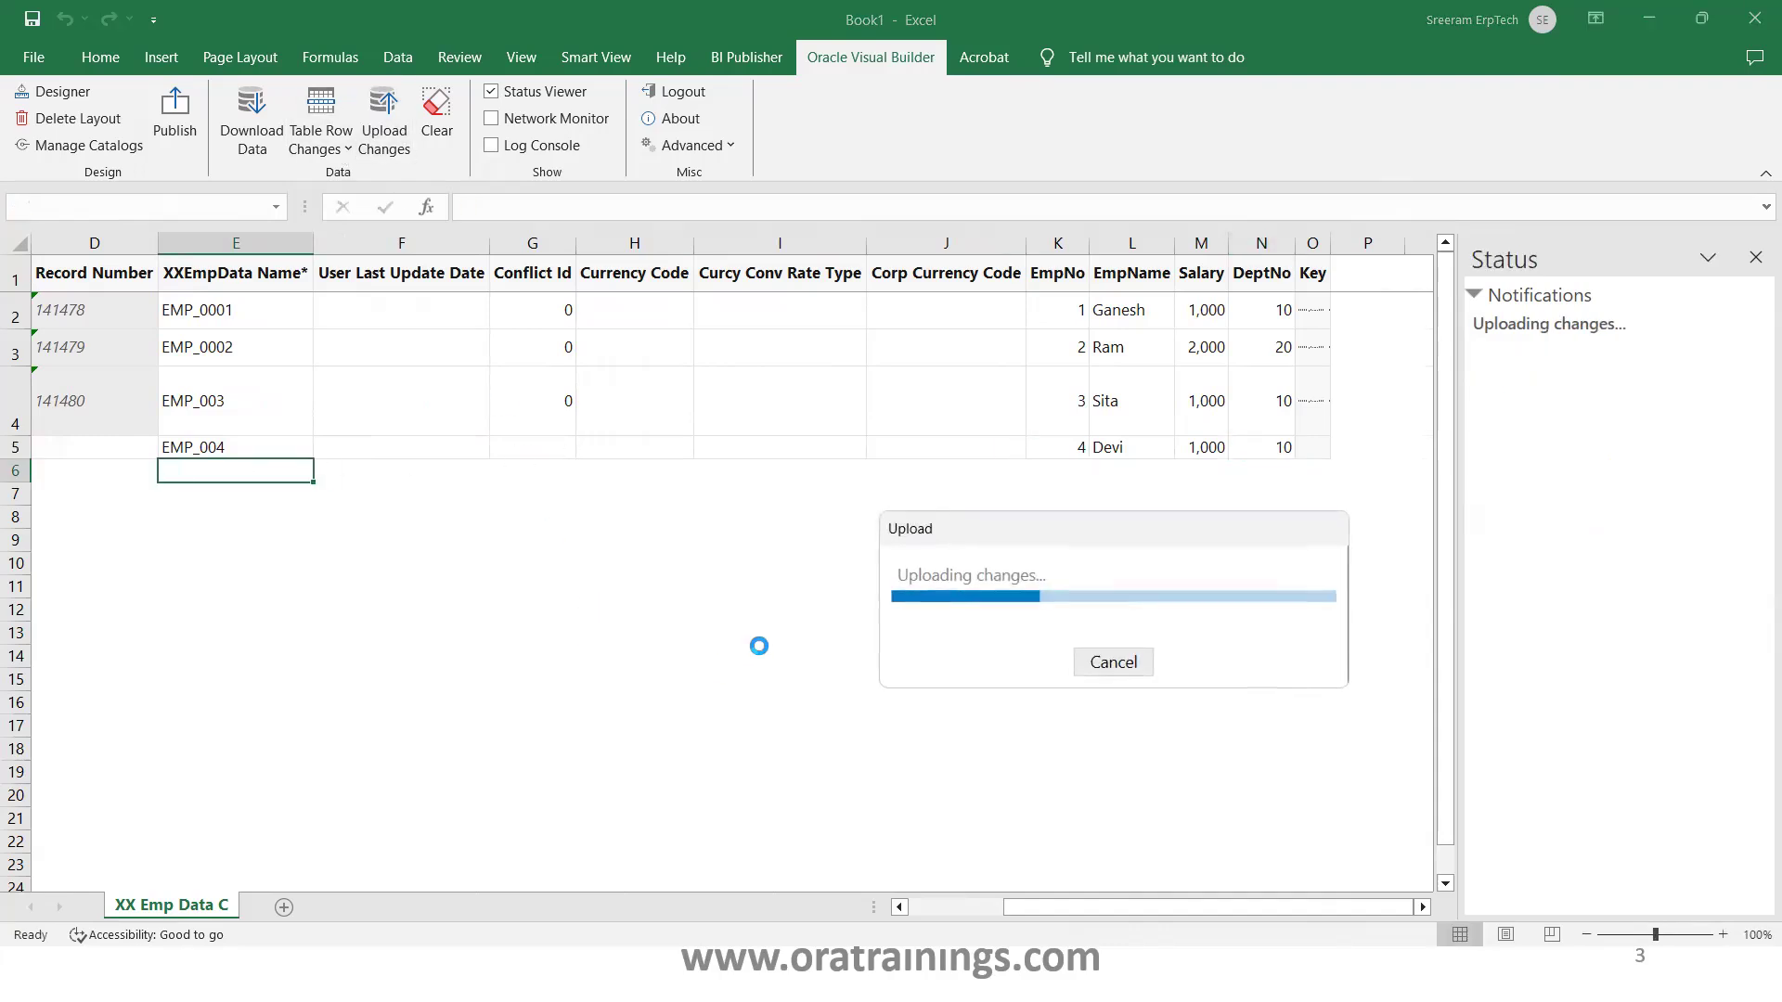
key("alt+Tab")
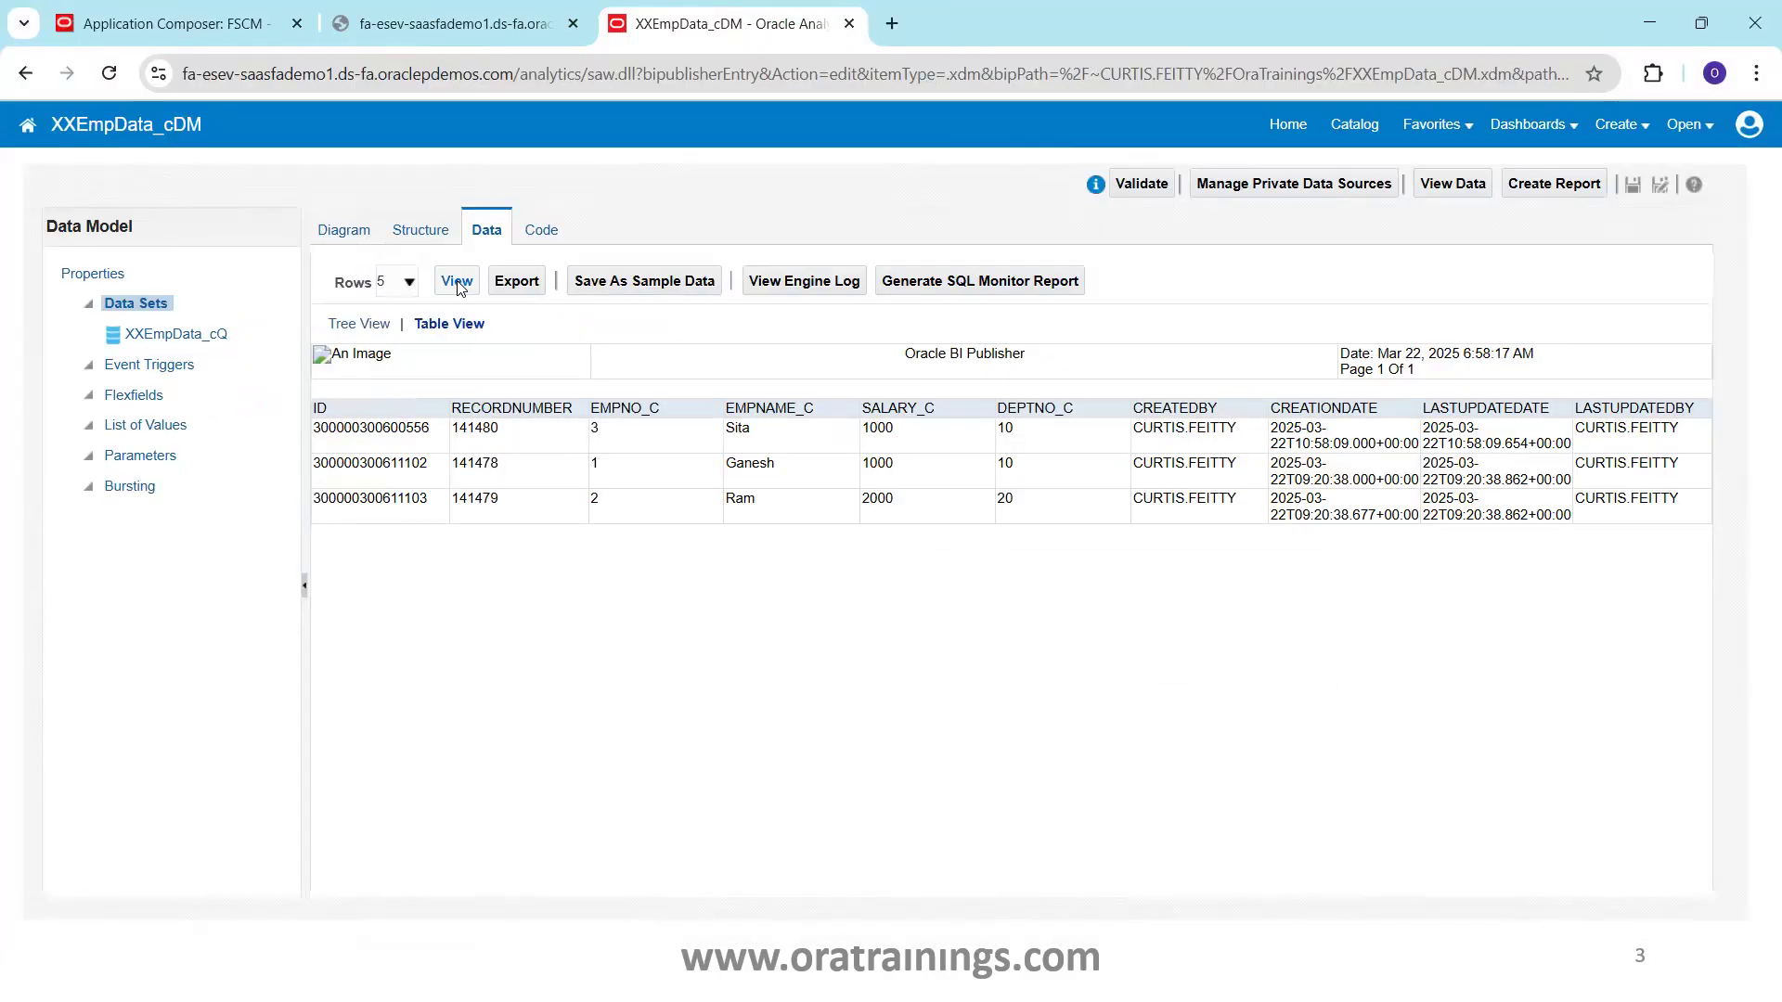
left_click(456, 283)
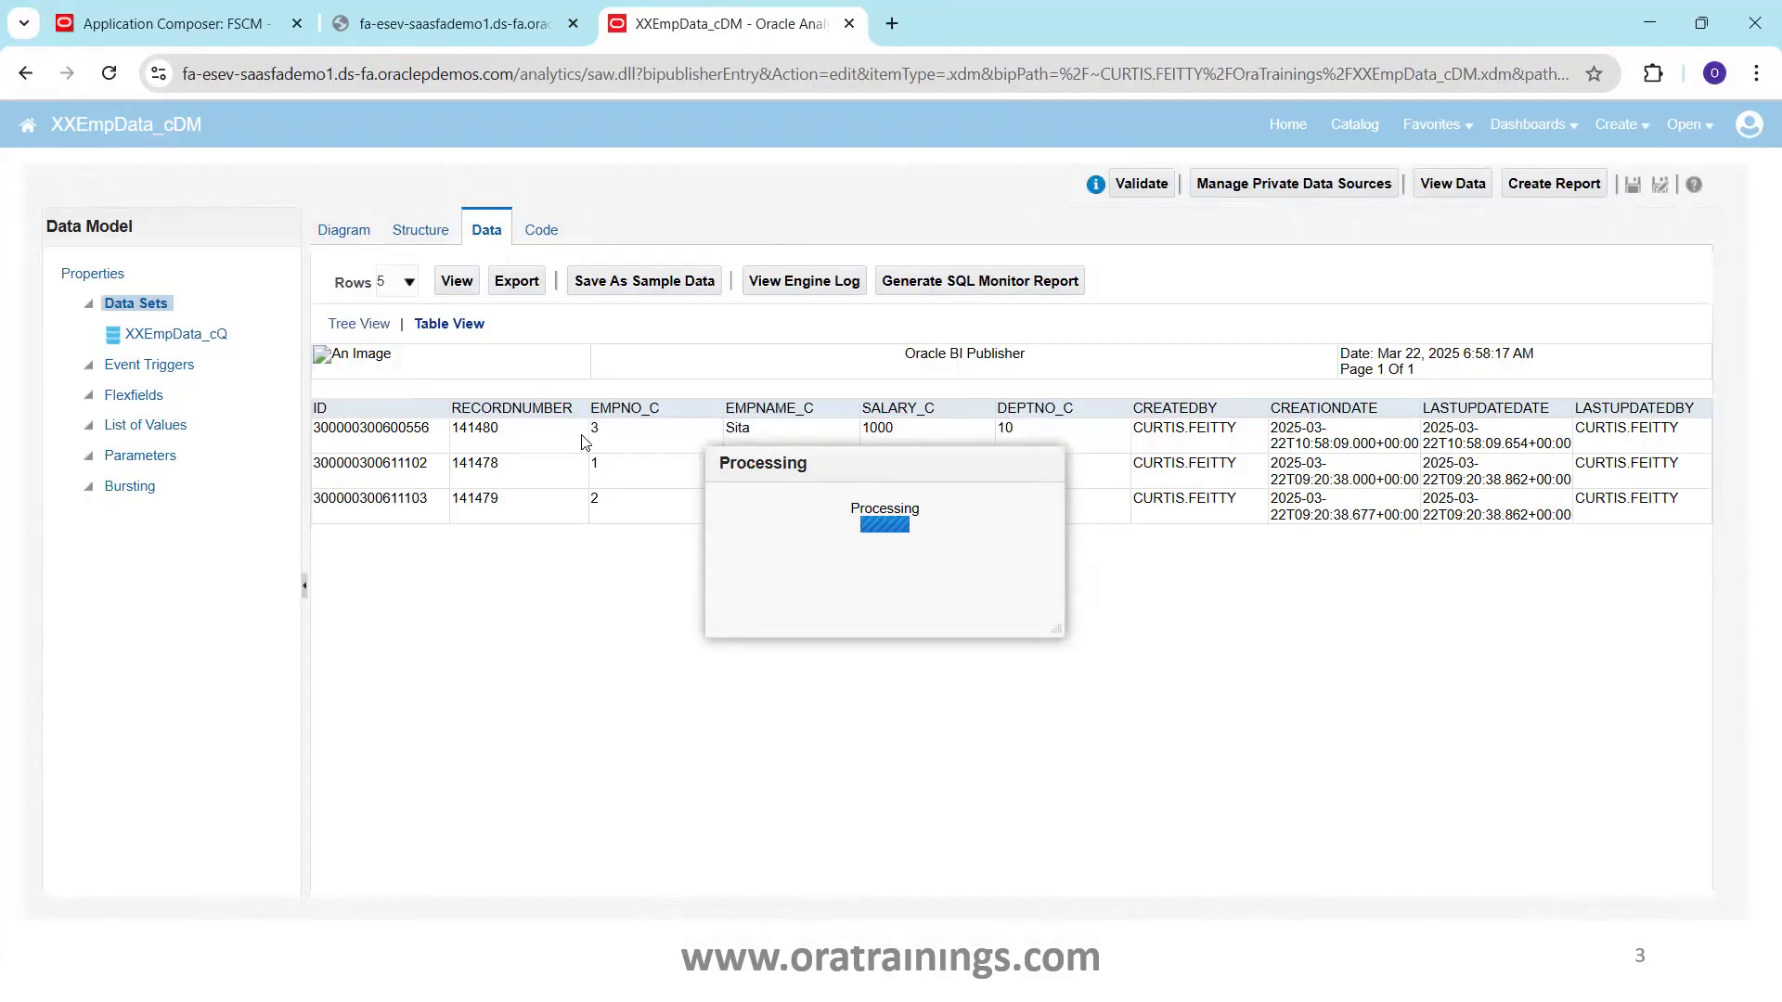
Append 'Sri' to the EMP_004 employee name and raise its salary to 2000
key("alt+Tab")
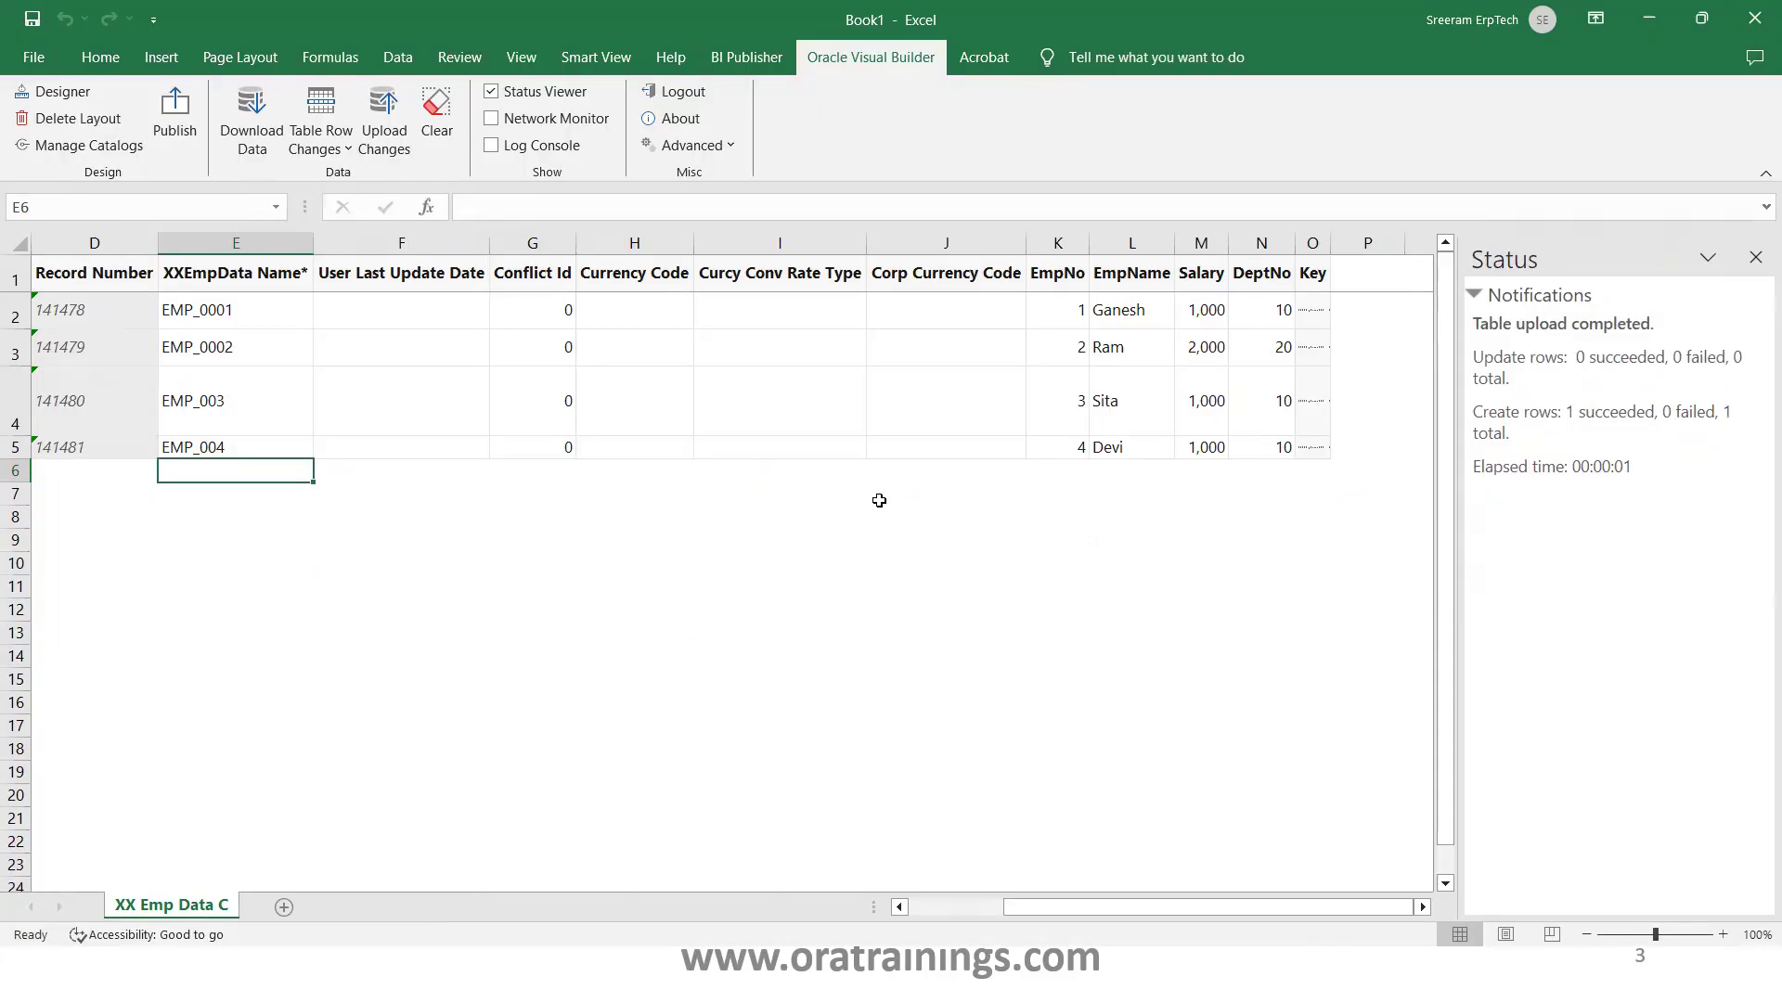
left_click(1134, 453)
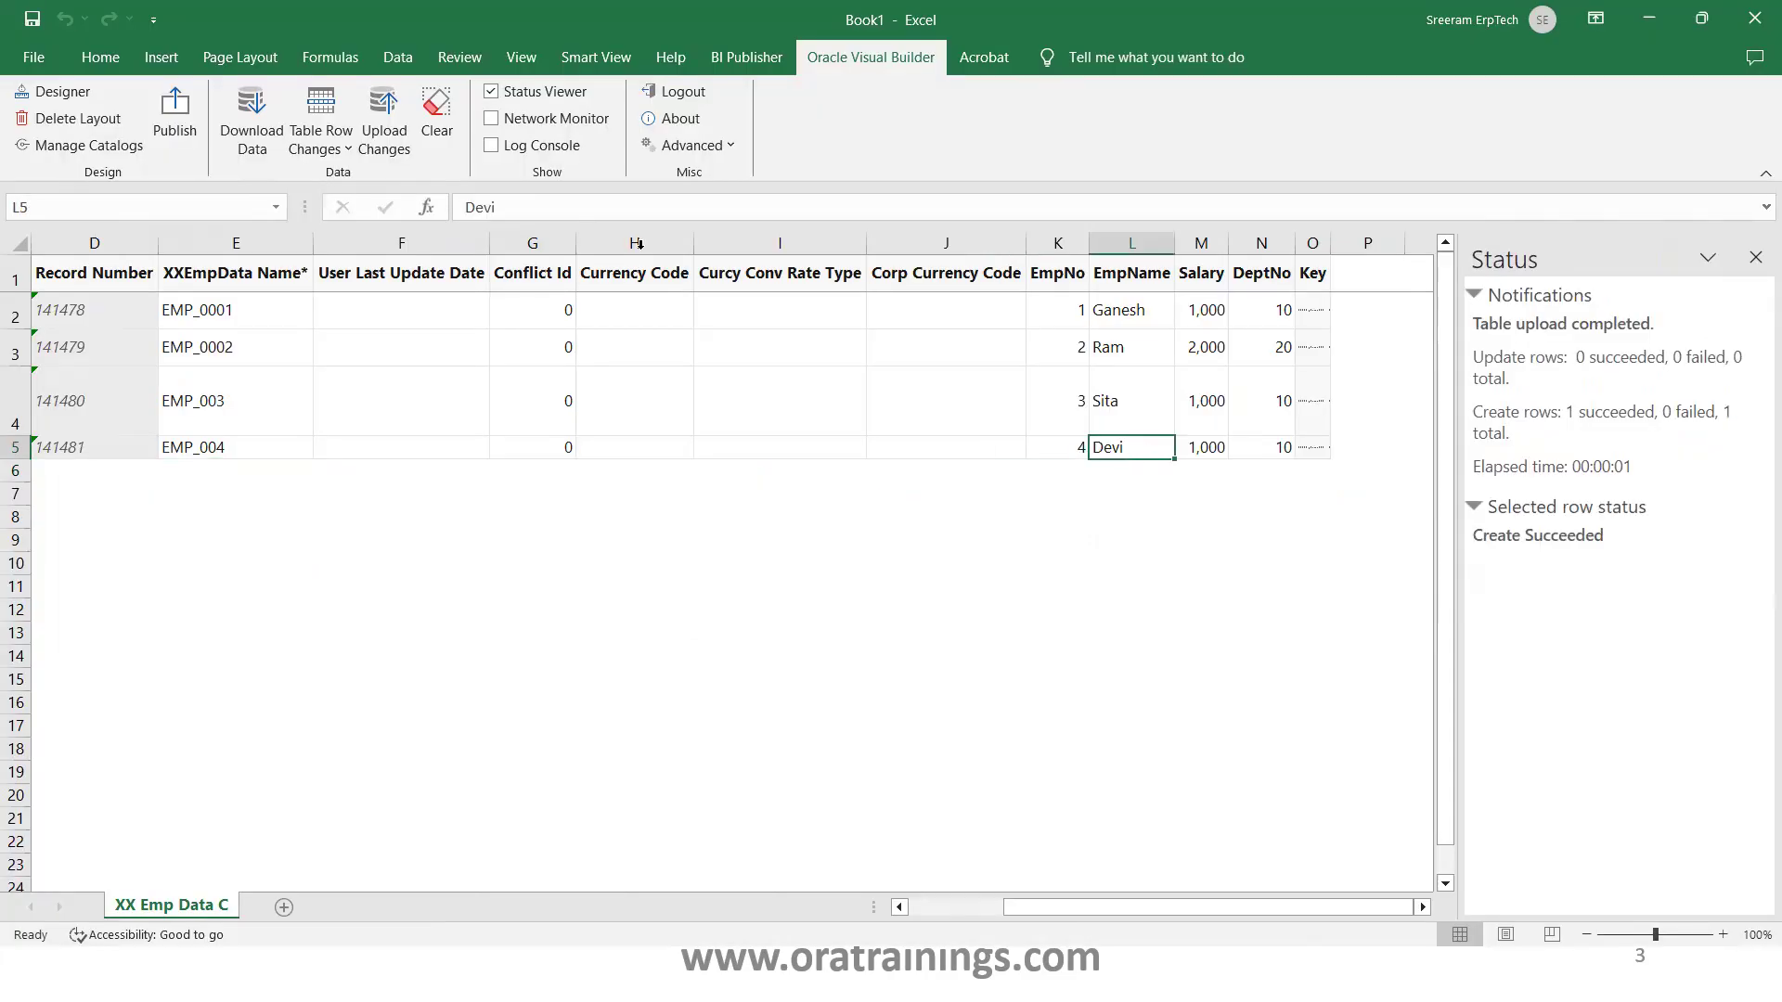
left_click(561, 211)
type("Sri")
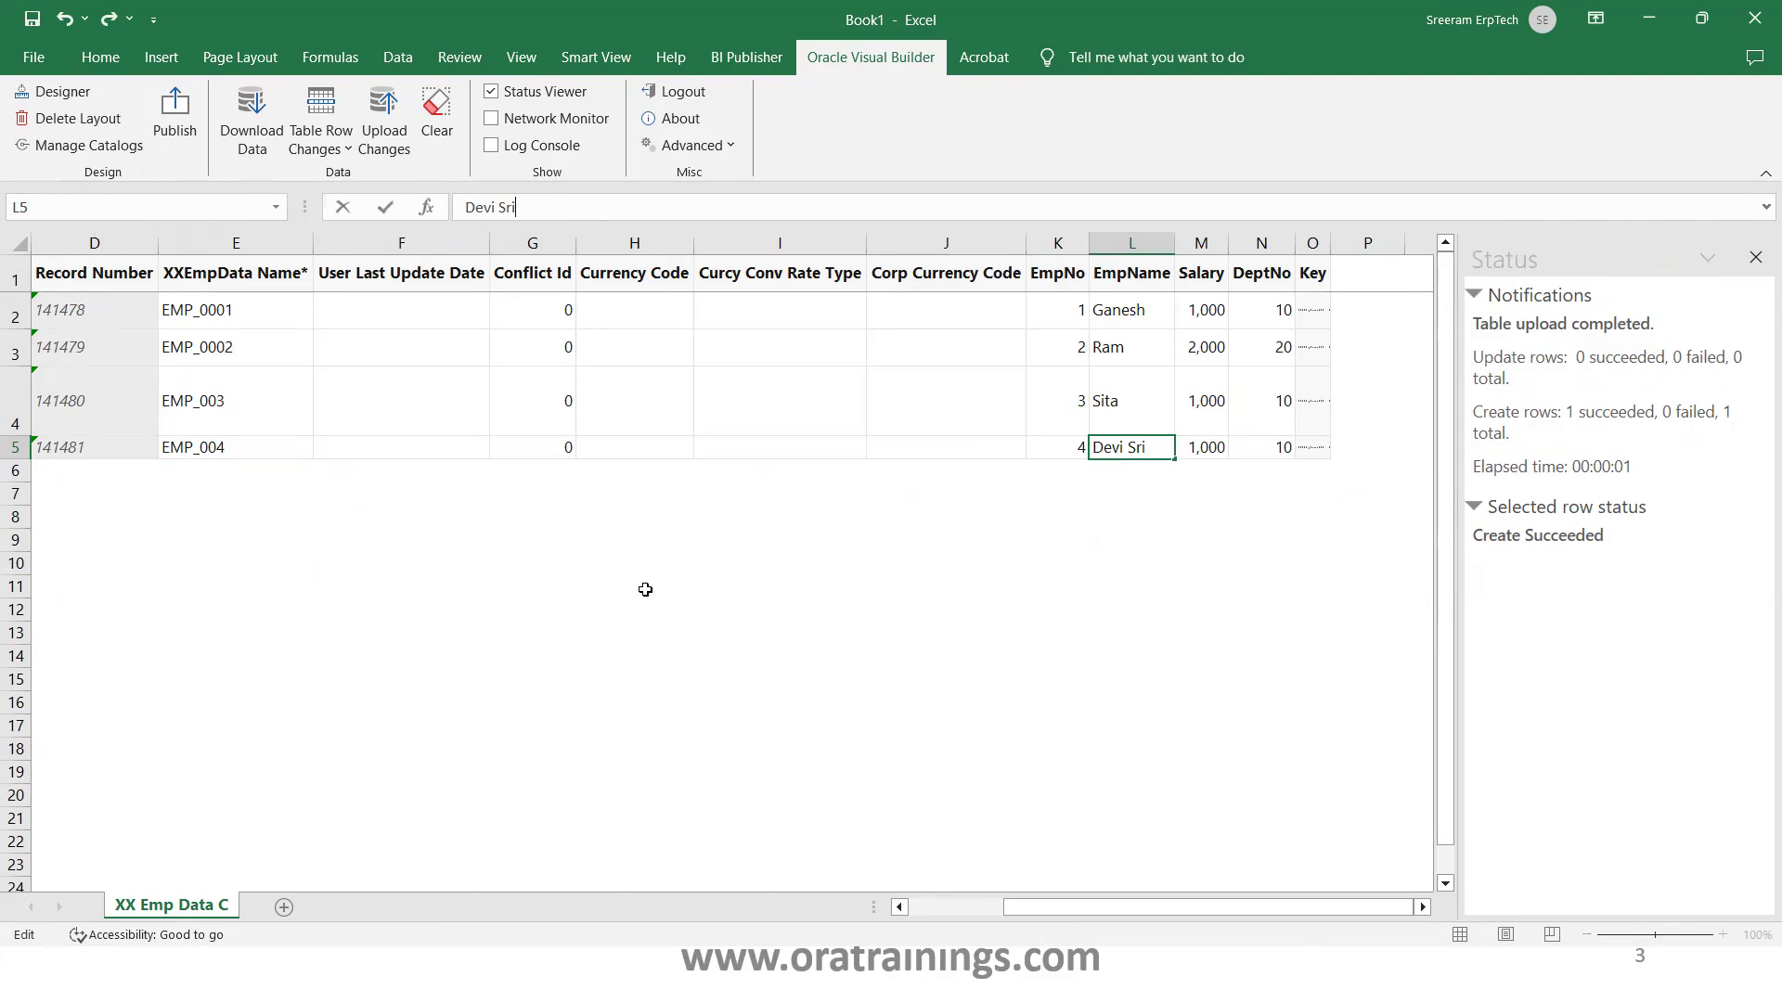
left_click(645, 590)
left_click(1209, 444)
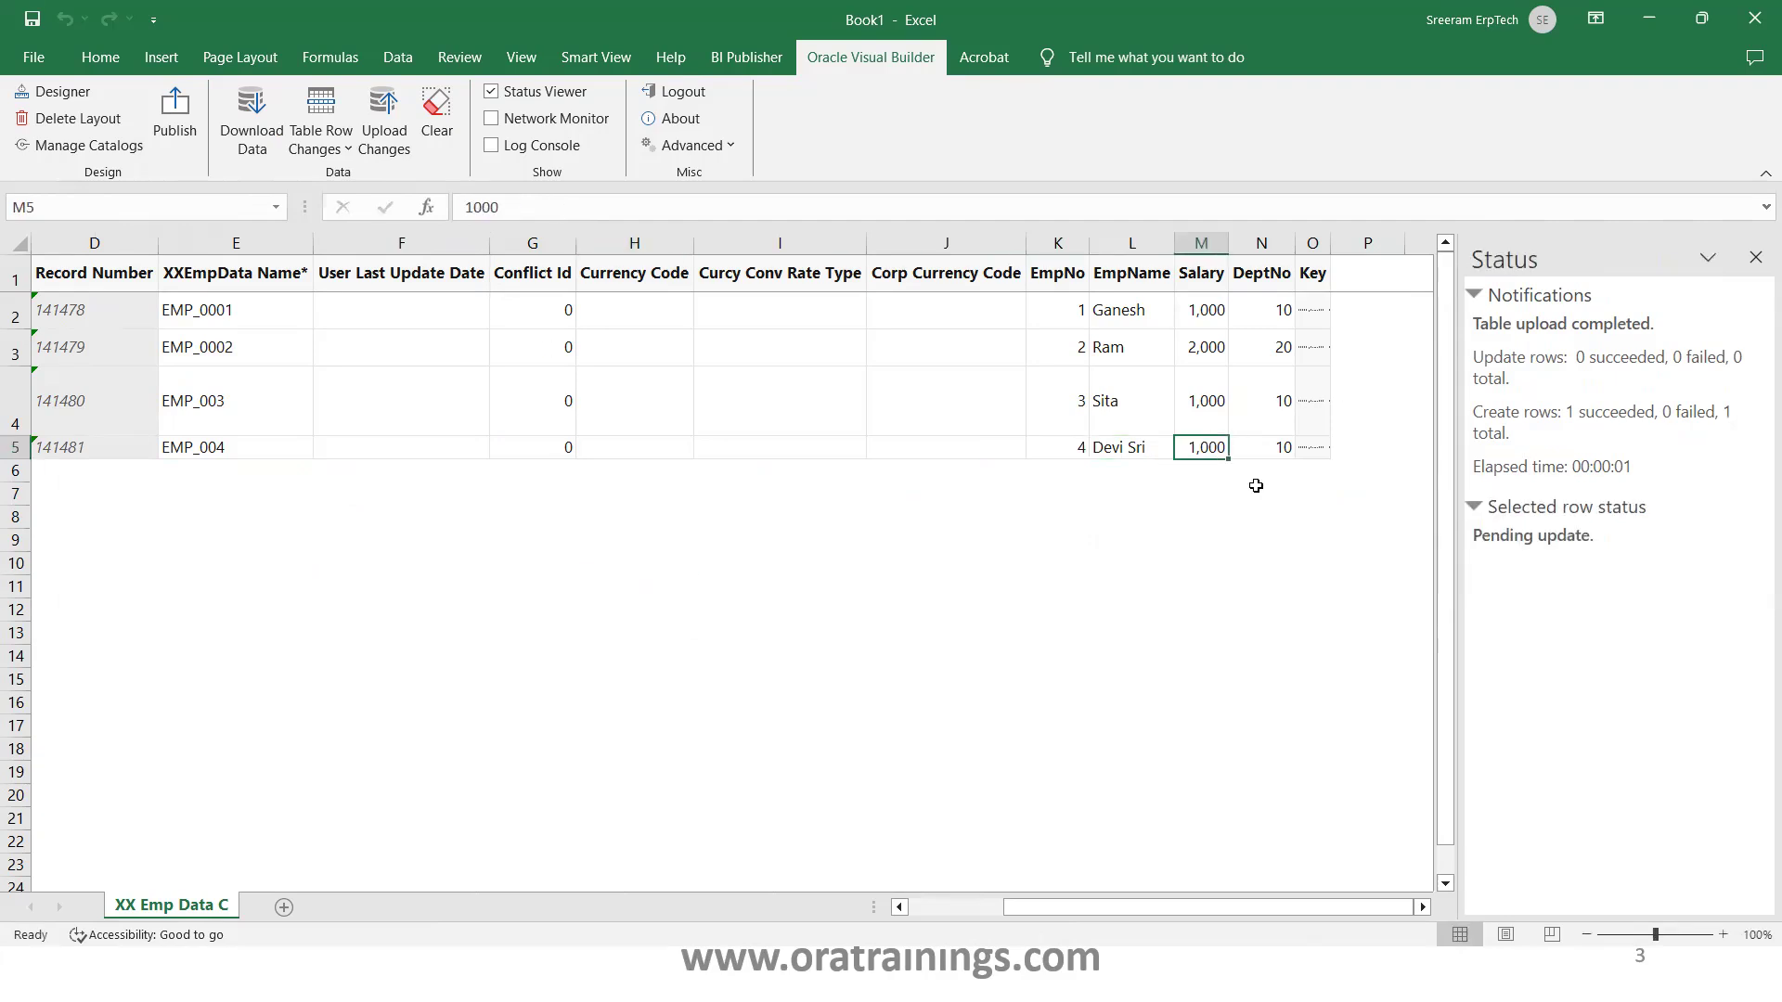
type("2000")
key("Tab")
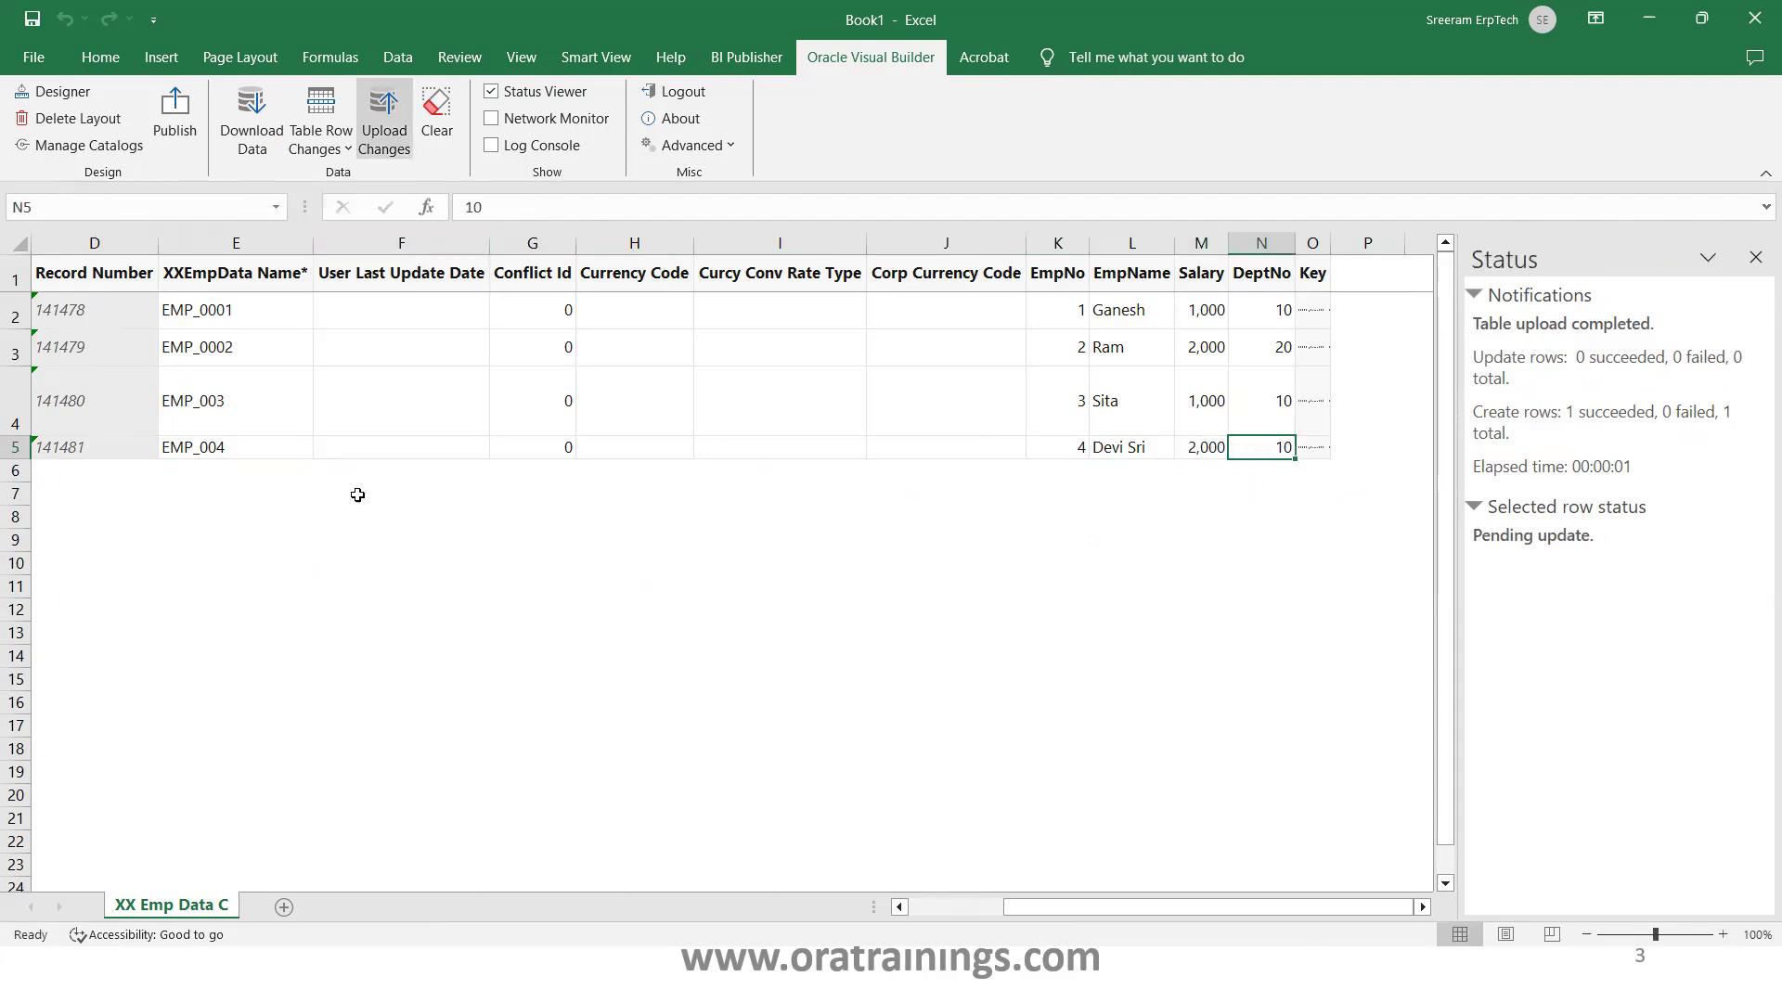
left_click(326, 447)
key("Left")
key("Left")
key("Left")
key("Left")
key("Left")
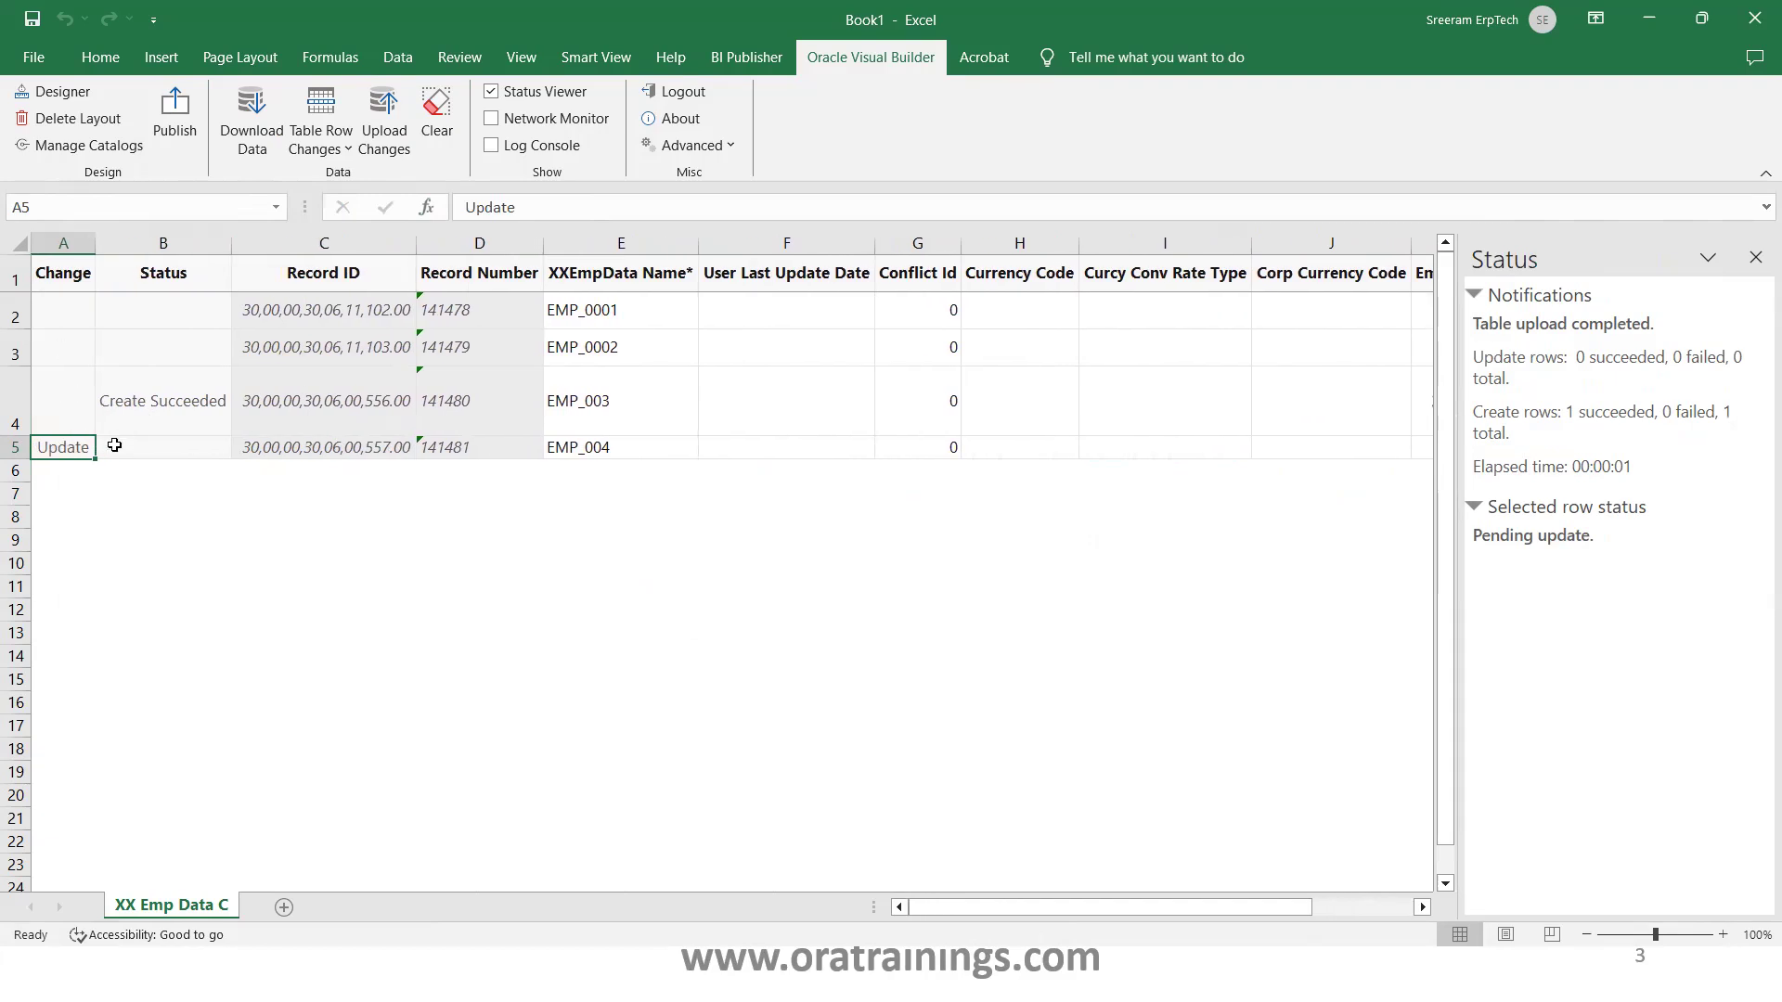
Upload the EMP_004 update and verify the changed name in the BI Publisher data preview
left_click(383, 125)
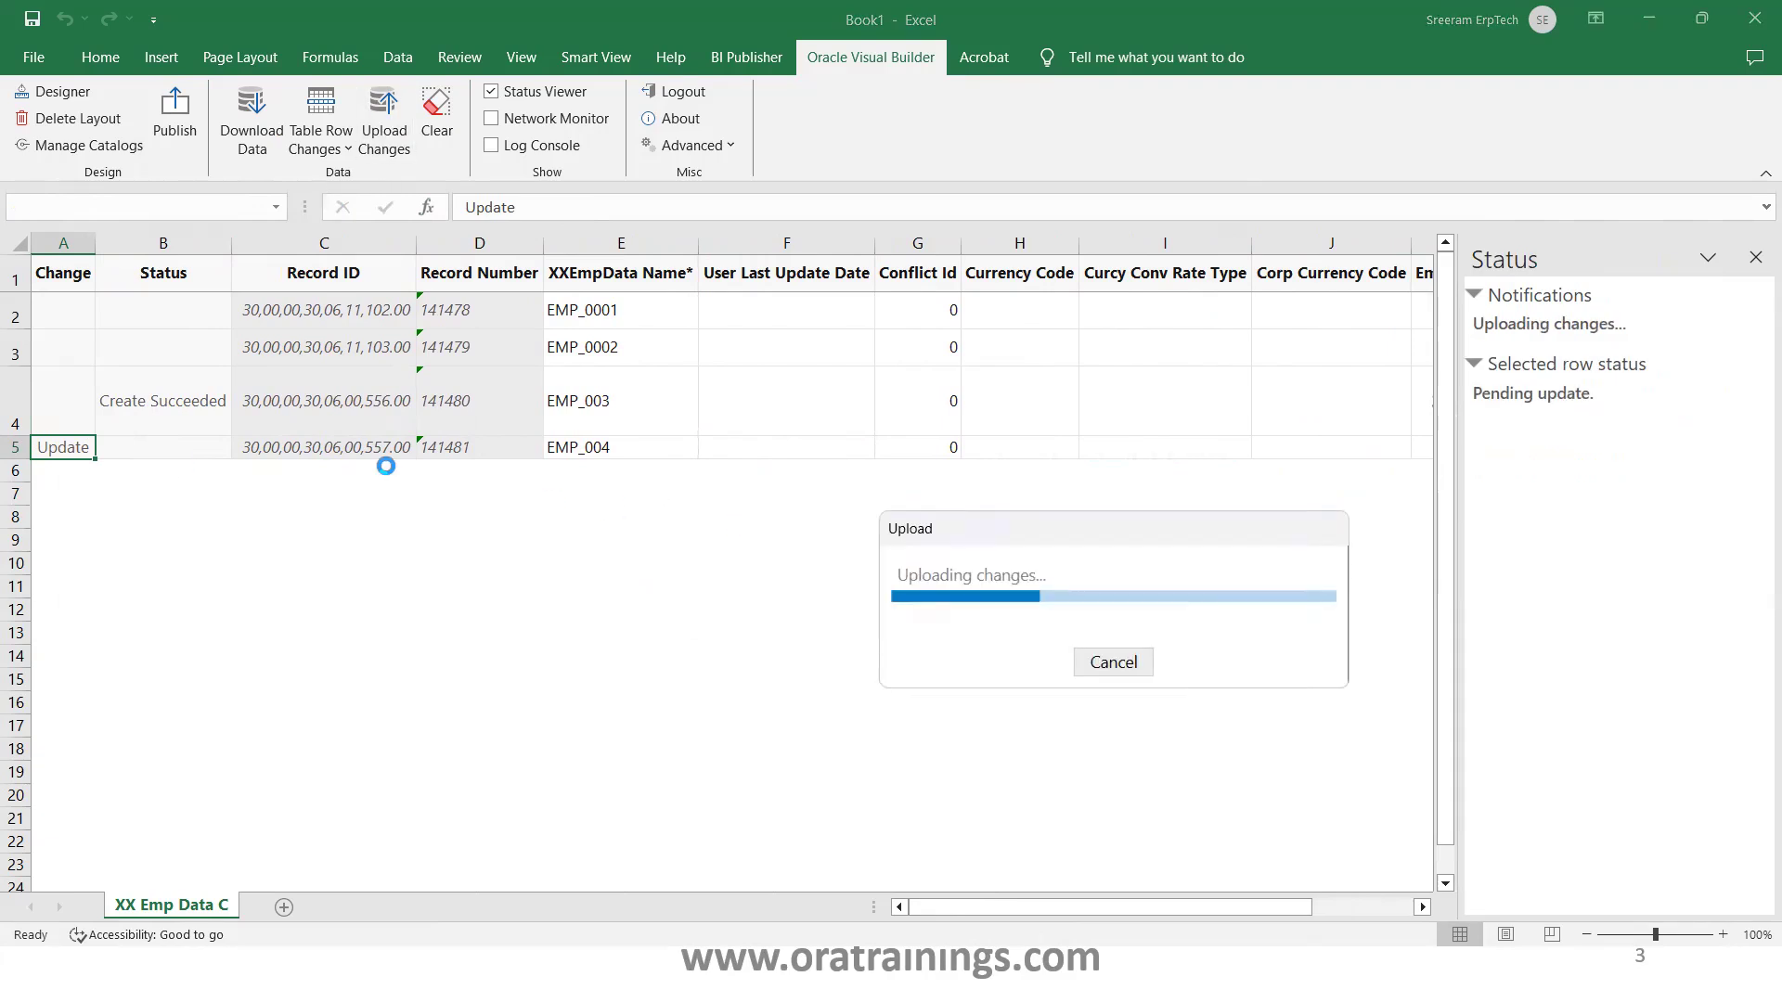
key("alt+Tab")
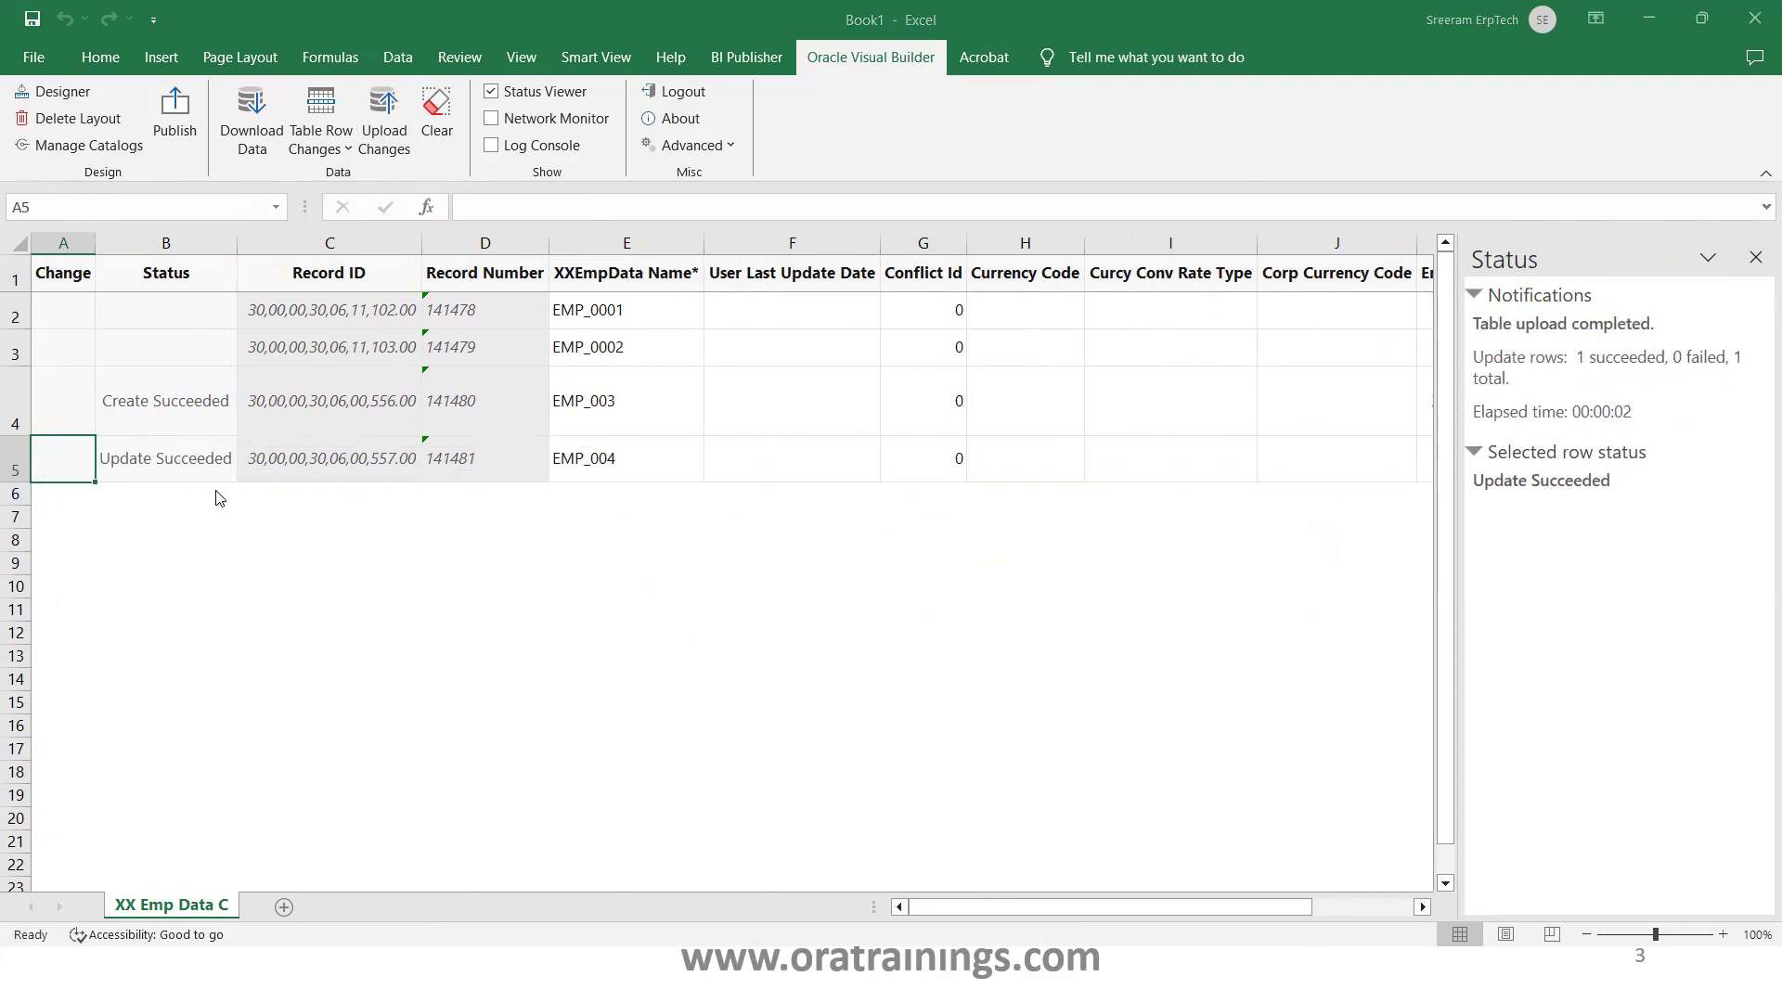
left_click(466, 292)
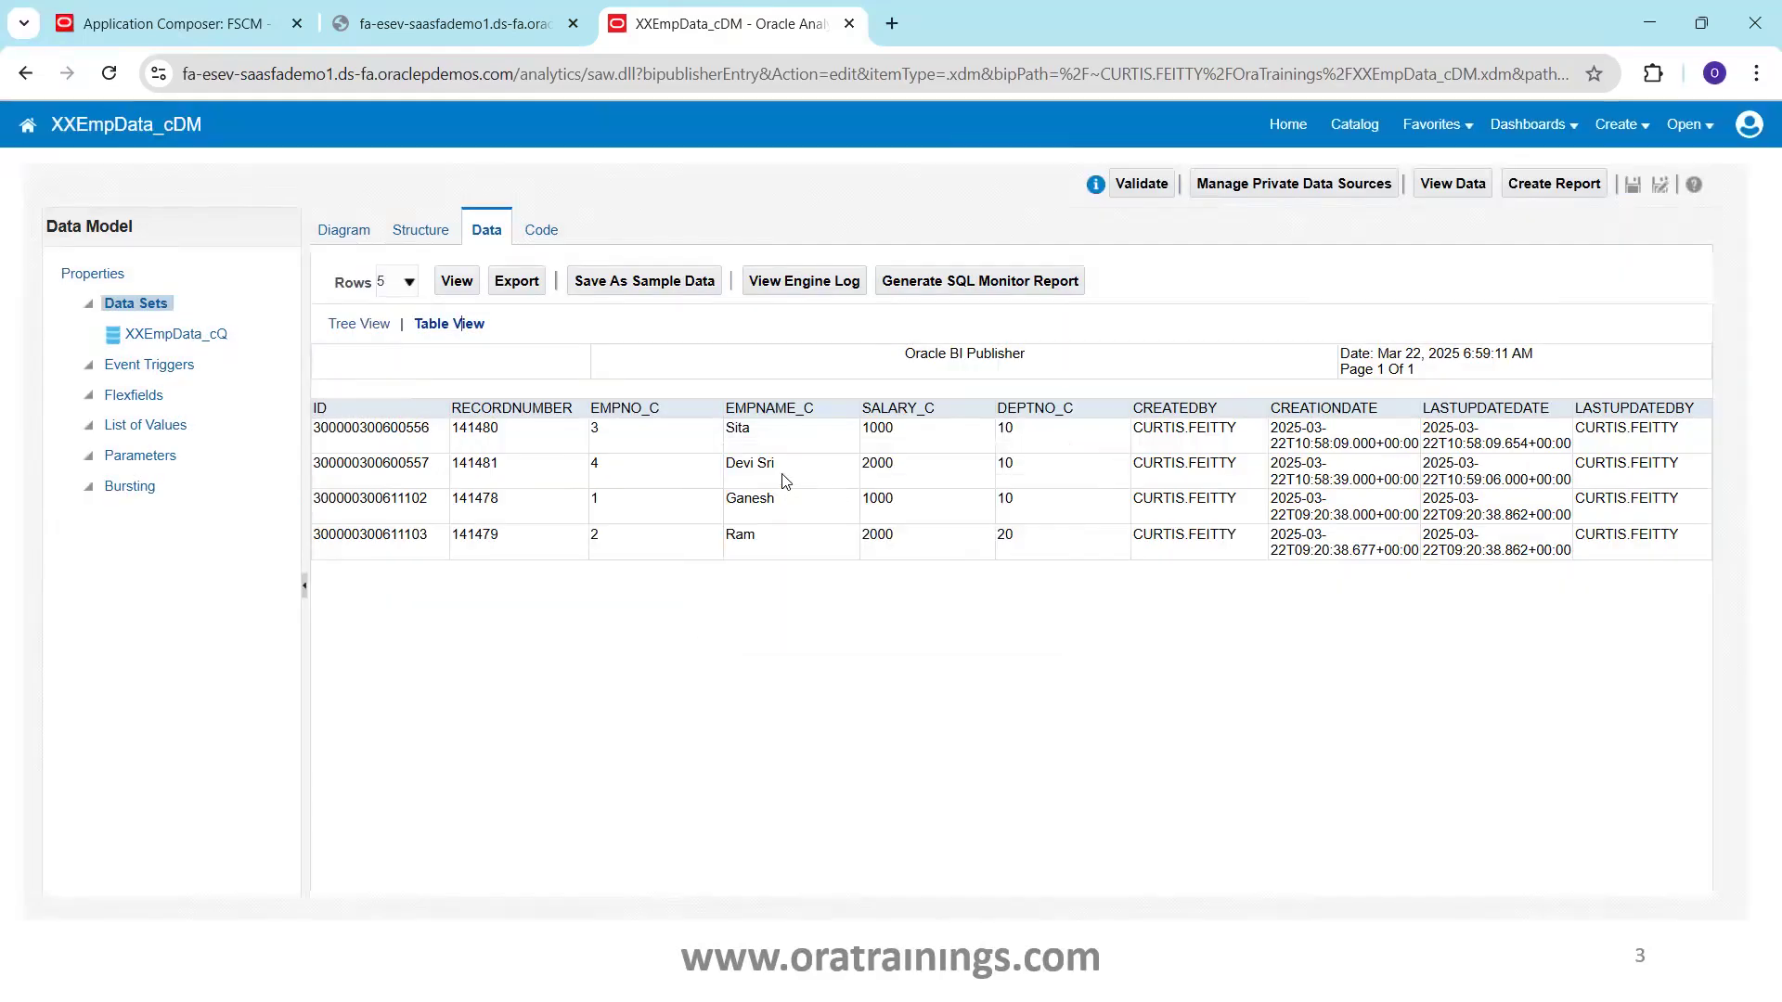
left_click_drag(776, 472, 720, 464)
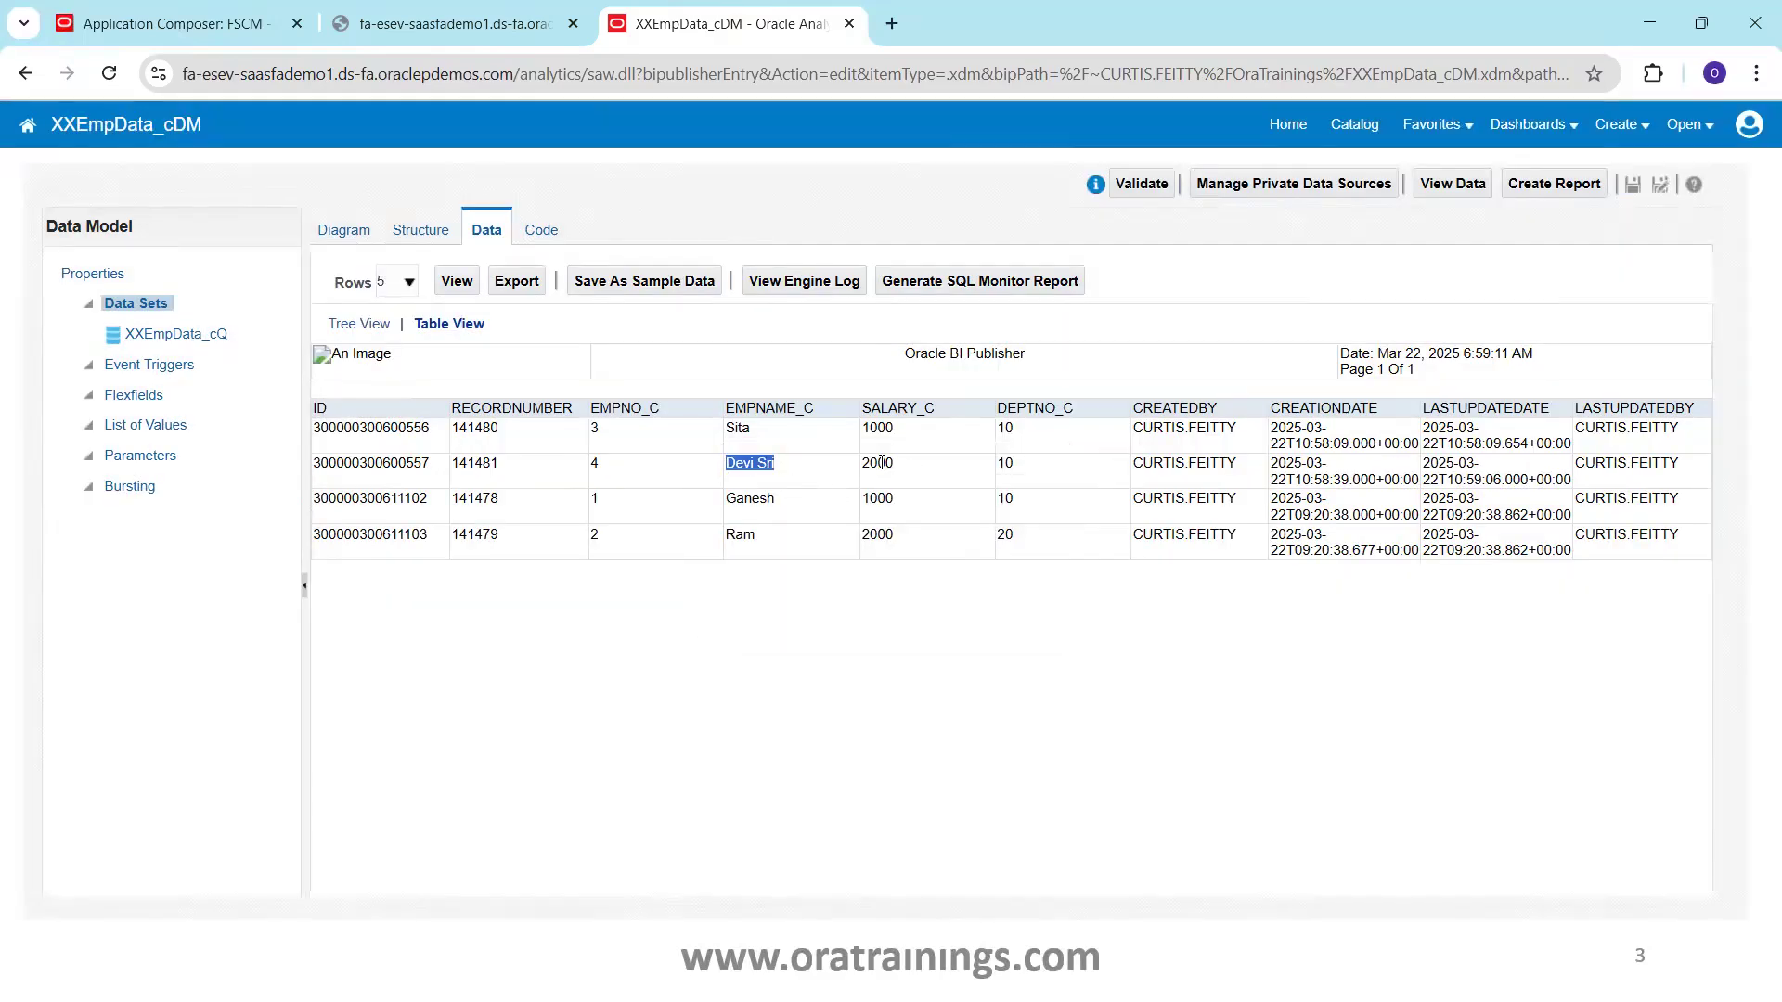
key("alt+Tab")
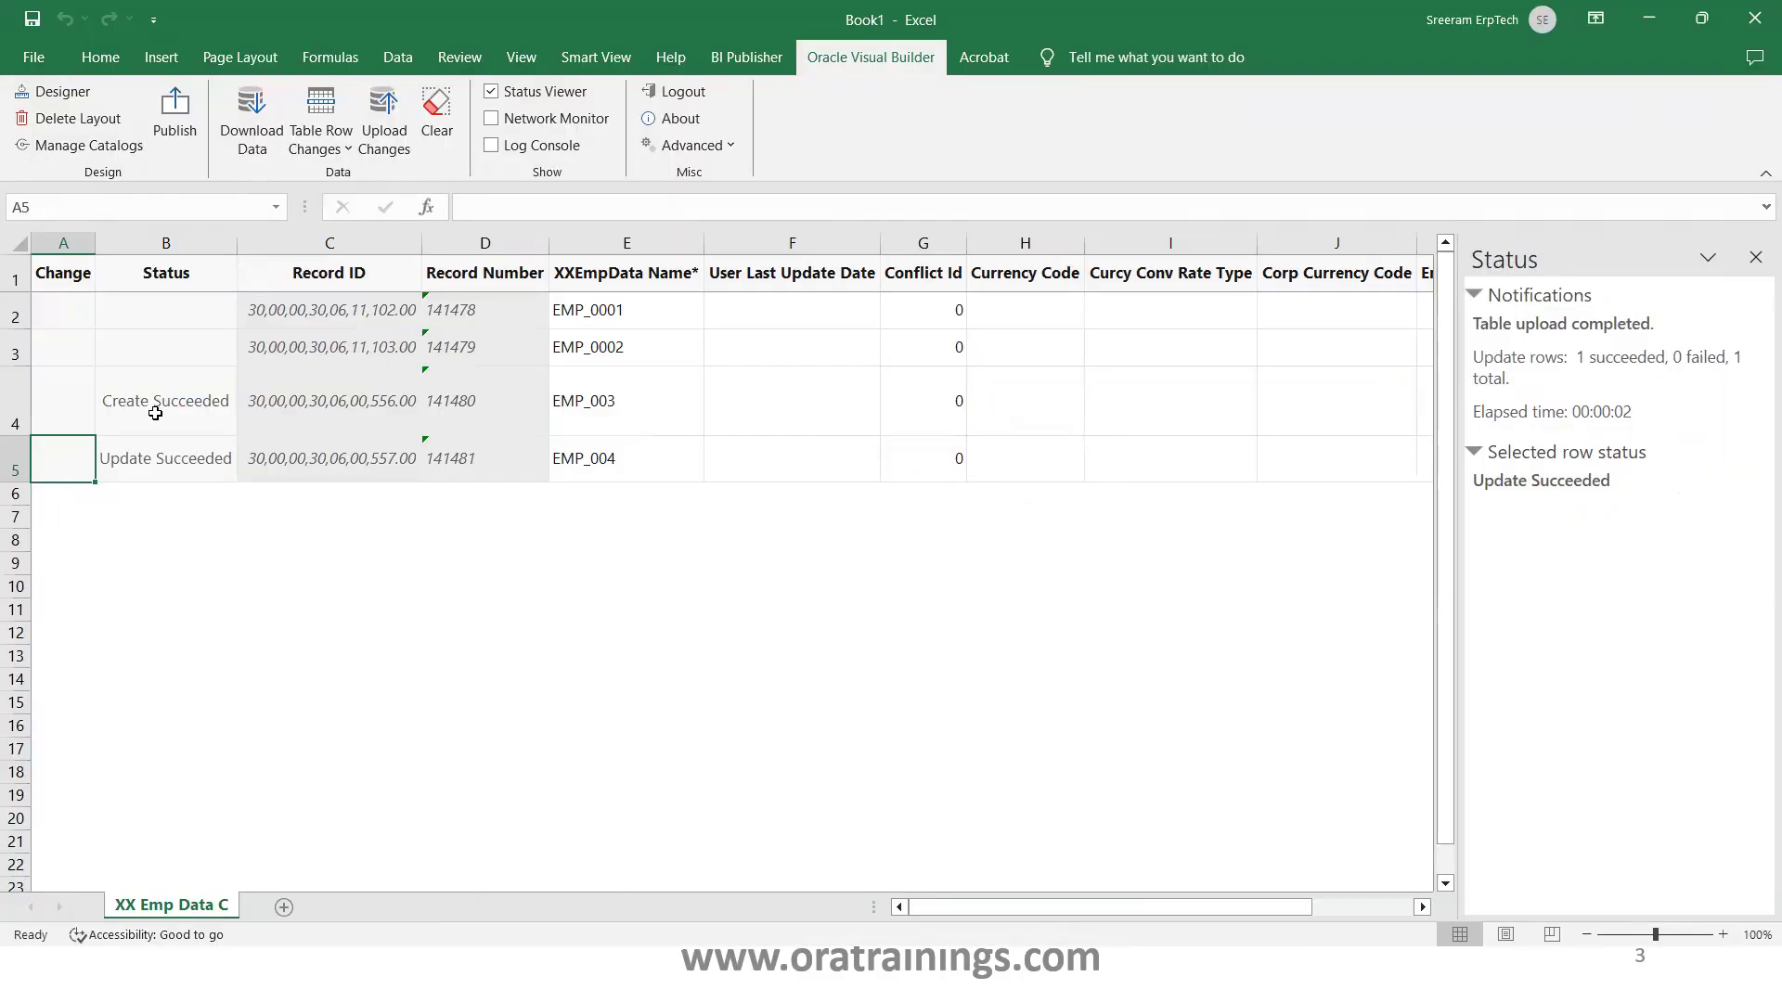
Mark rows EMP_003 and EMP_004 (records 141480 and 141481) for deletion
left_click(15, 450)
left_click_drag(15, 450, 15, 351)
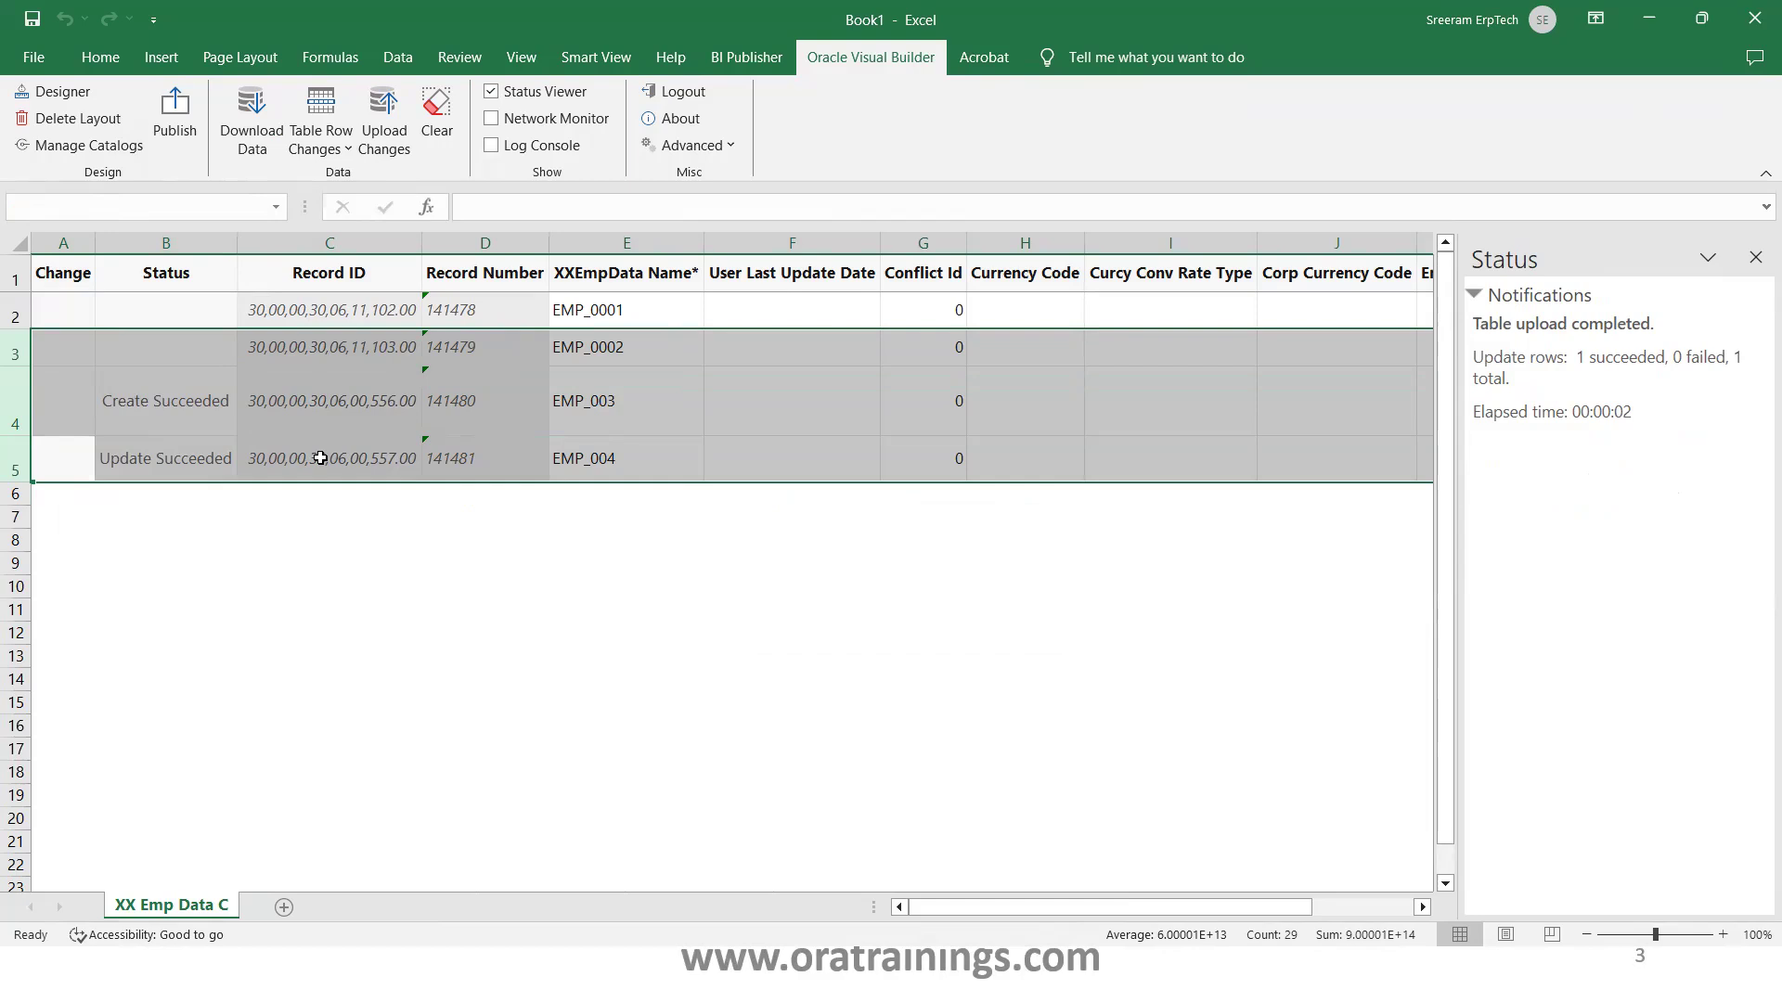
key("shift+Down")
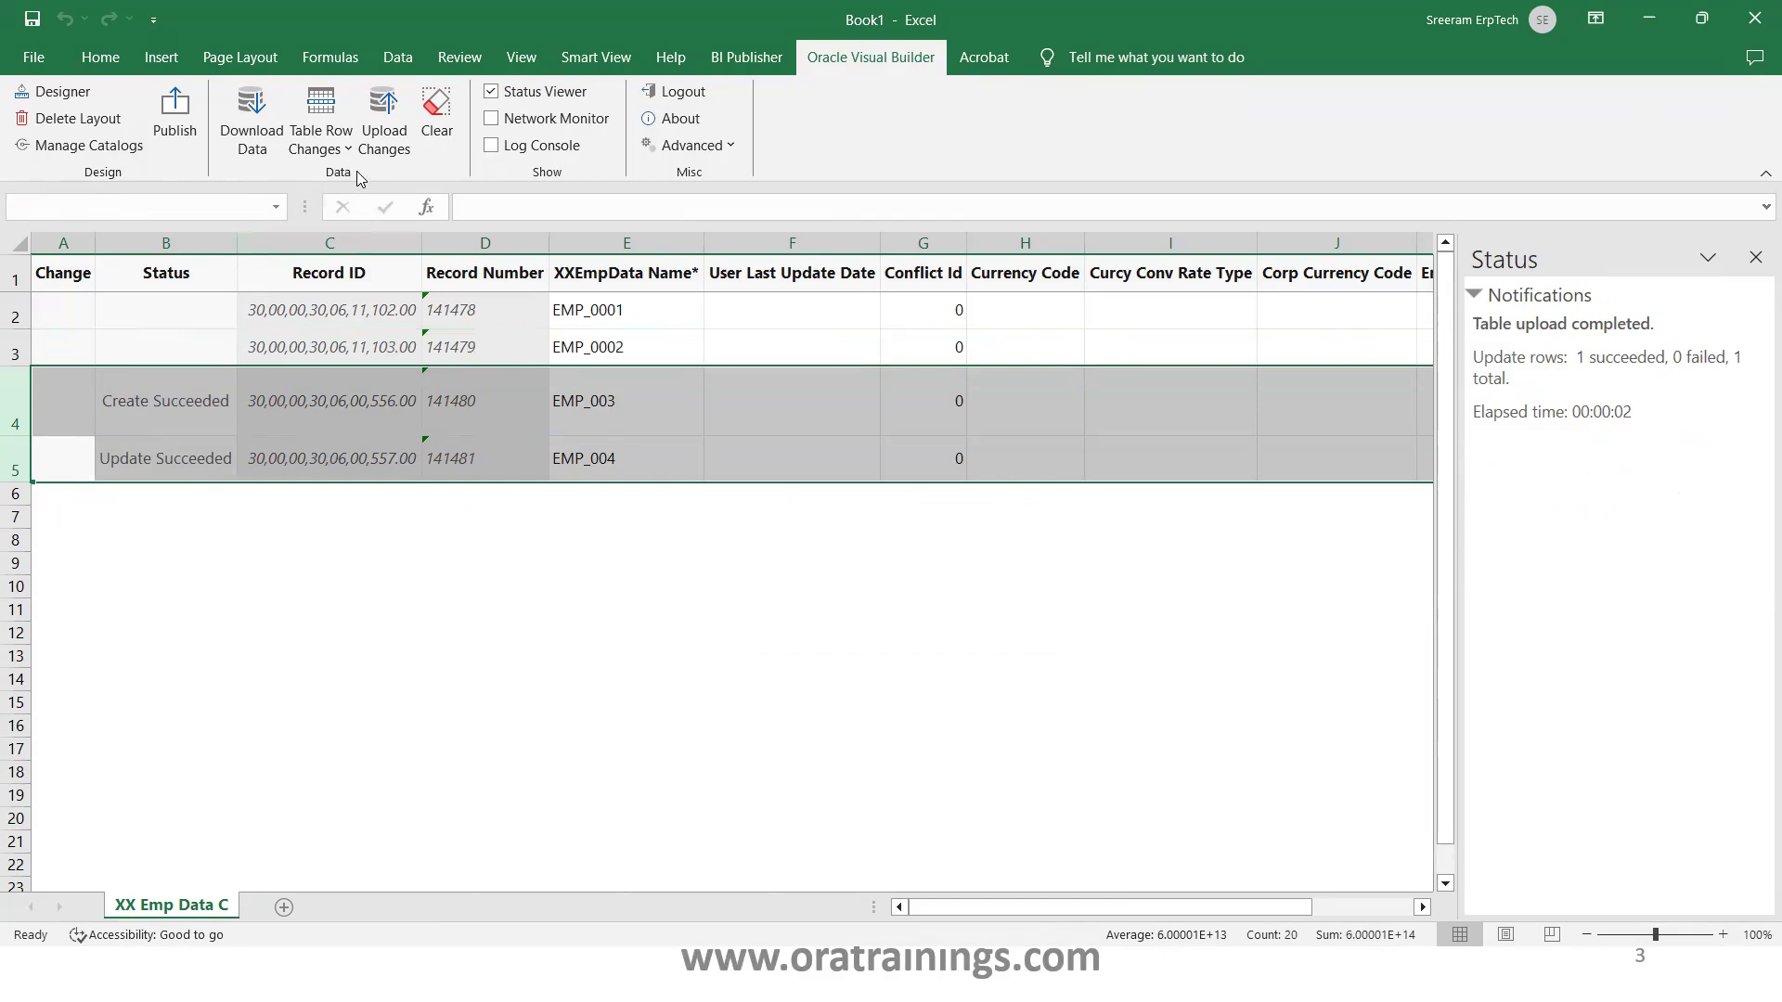
left_click(349, 148)
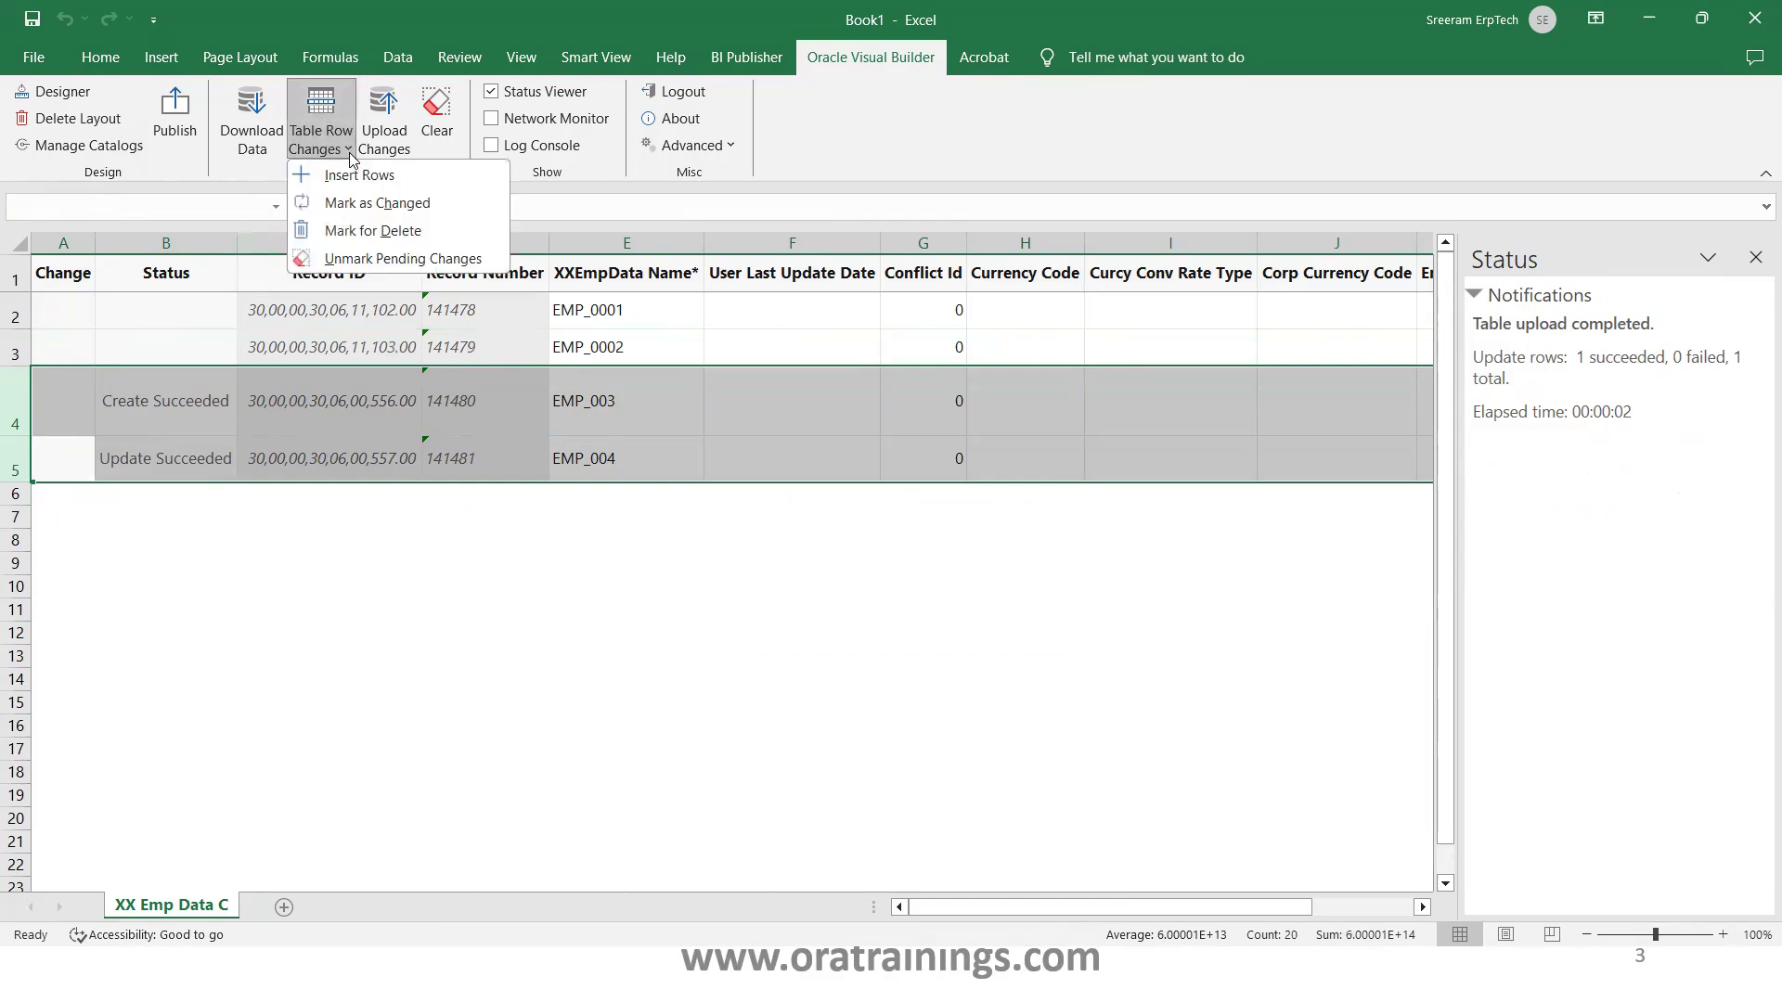
left_click(380, 231)
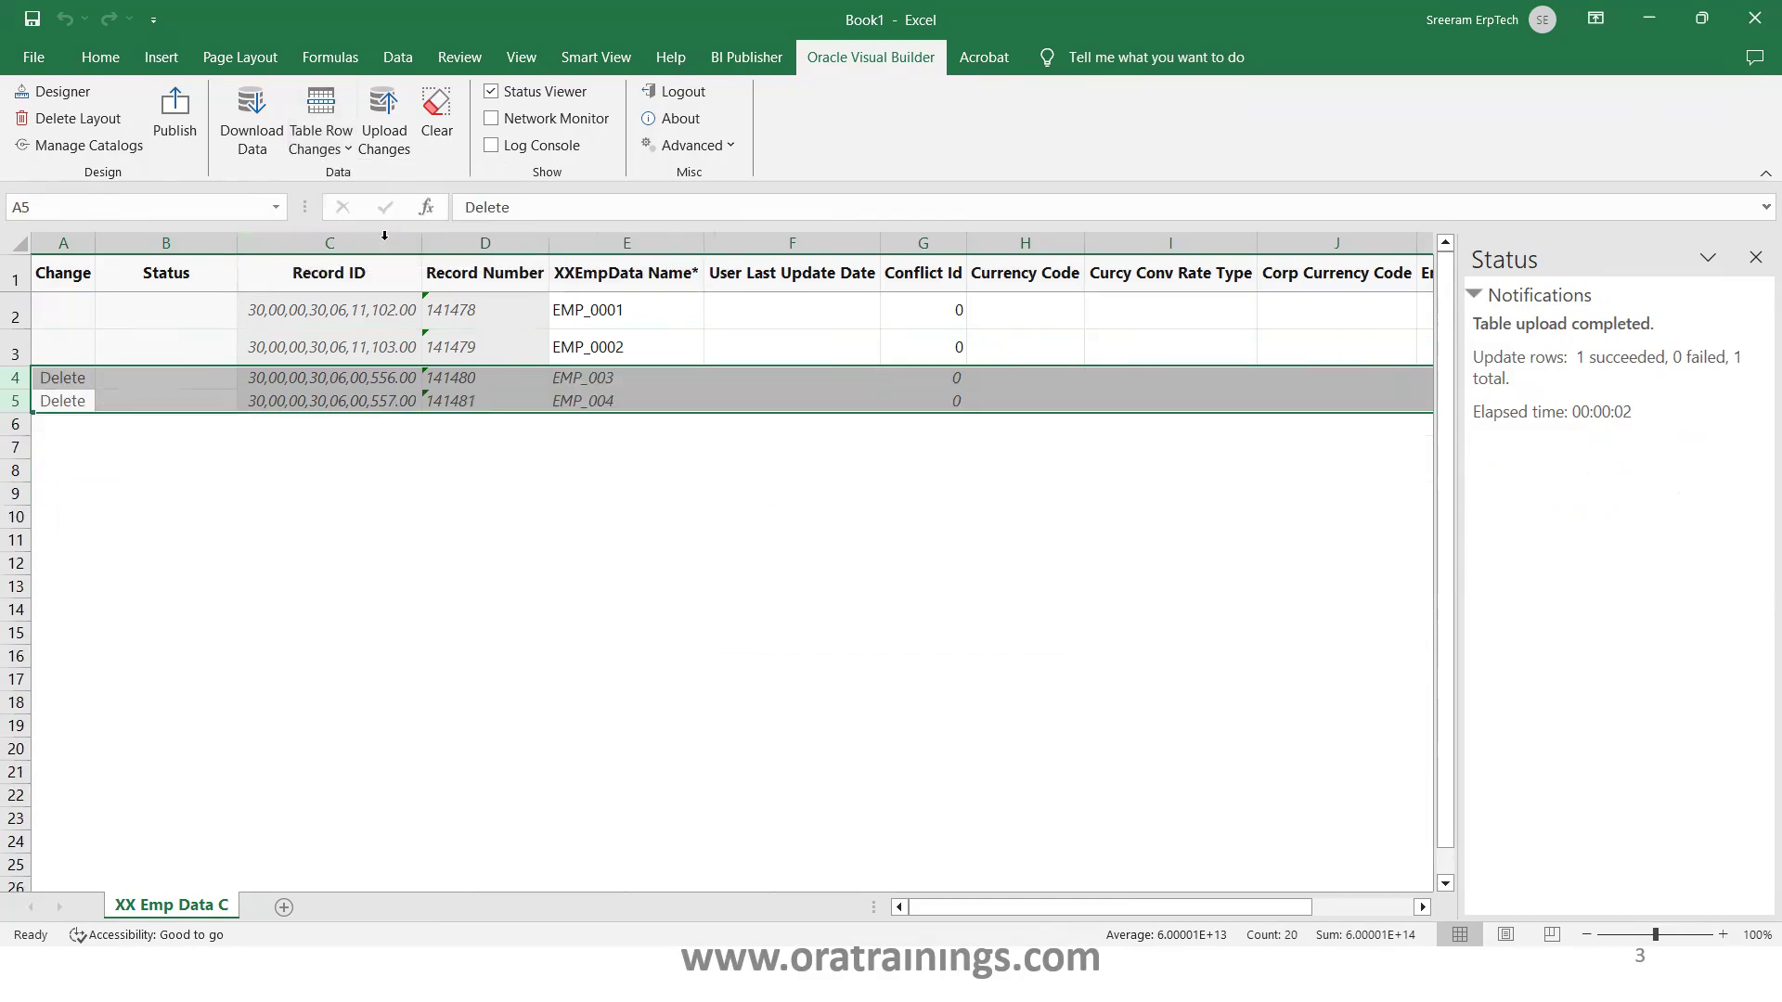
left_click(195, 379)
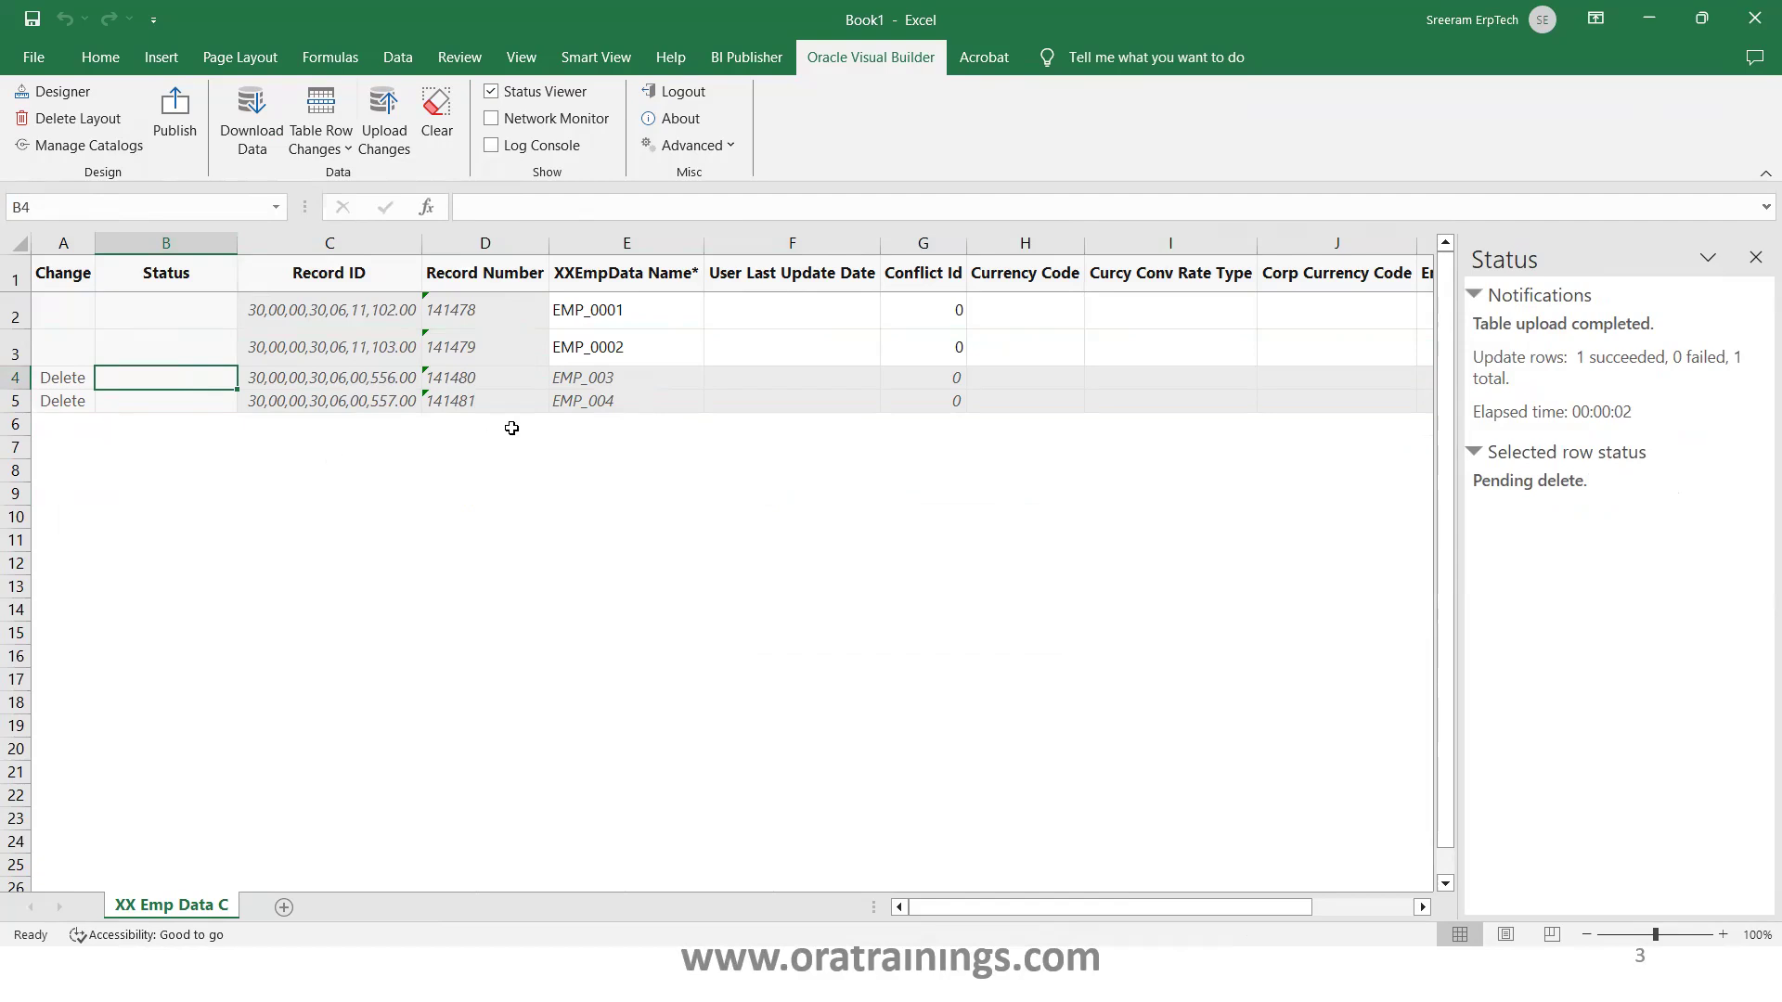
Start a new row 6 named EMP_005 with EmpNo 5
left_click(586, 428)
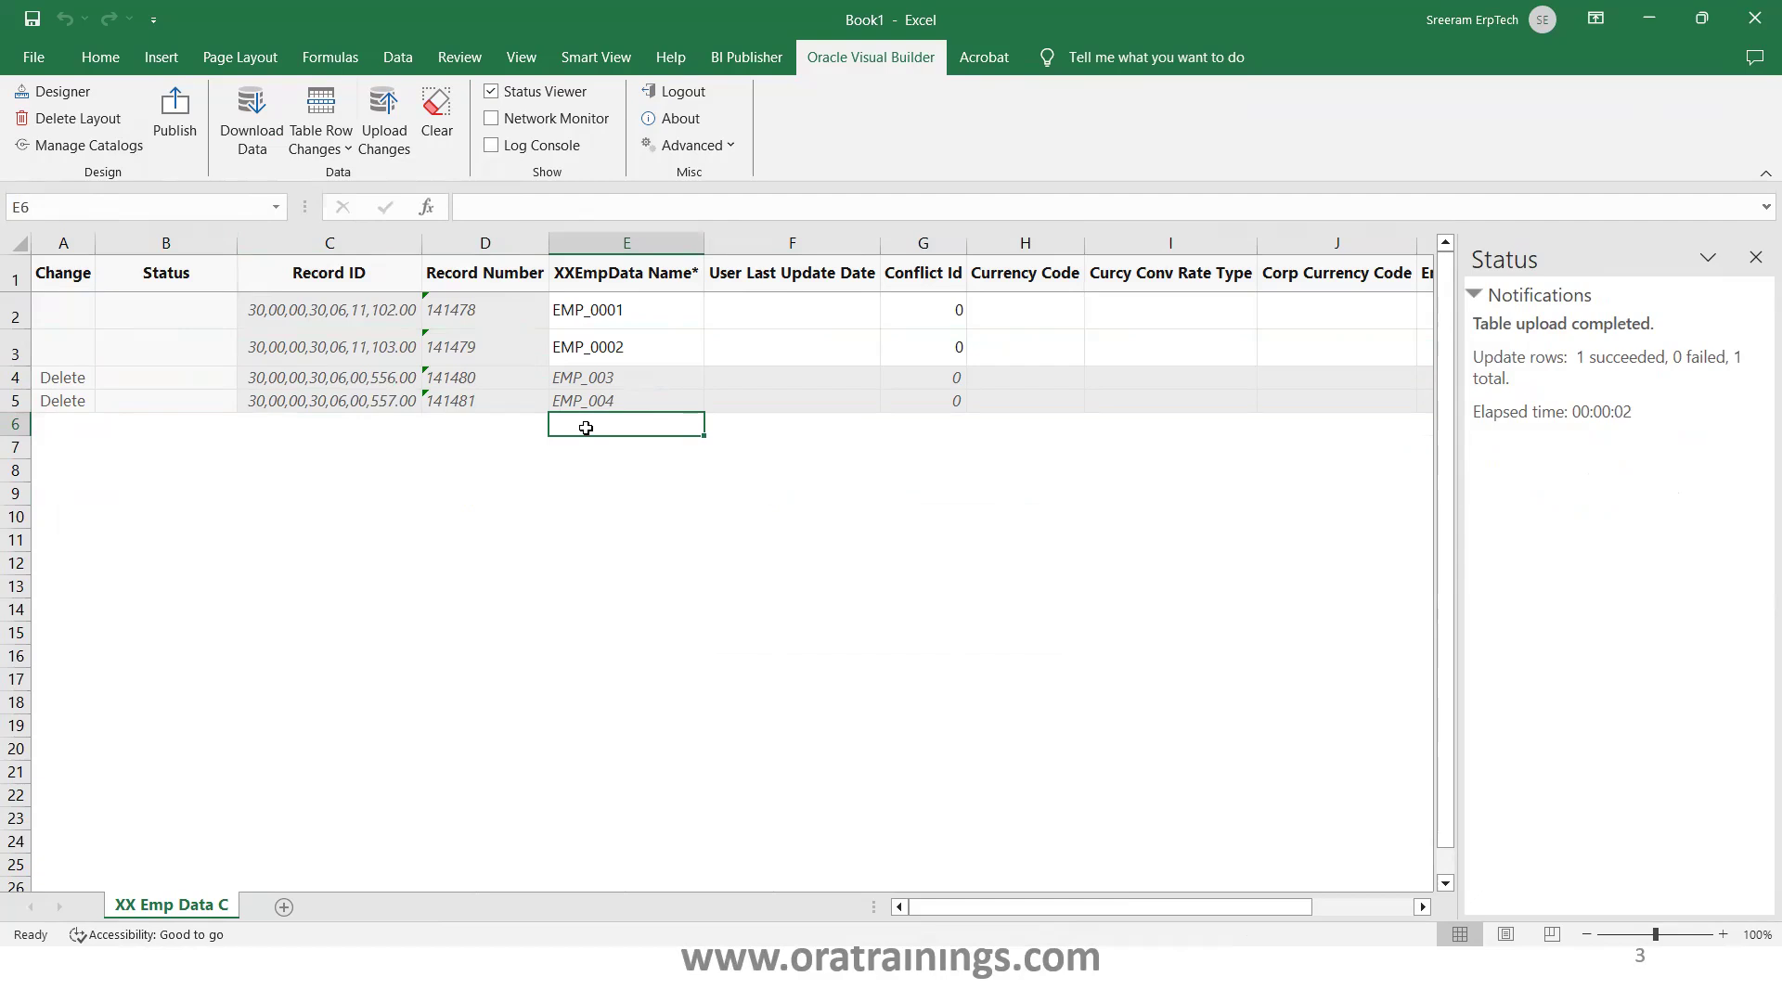
type("EMP_005")
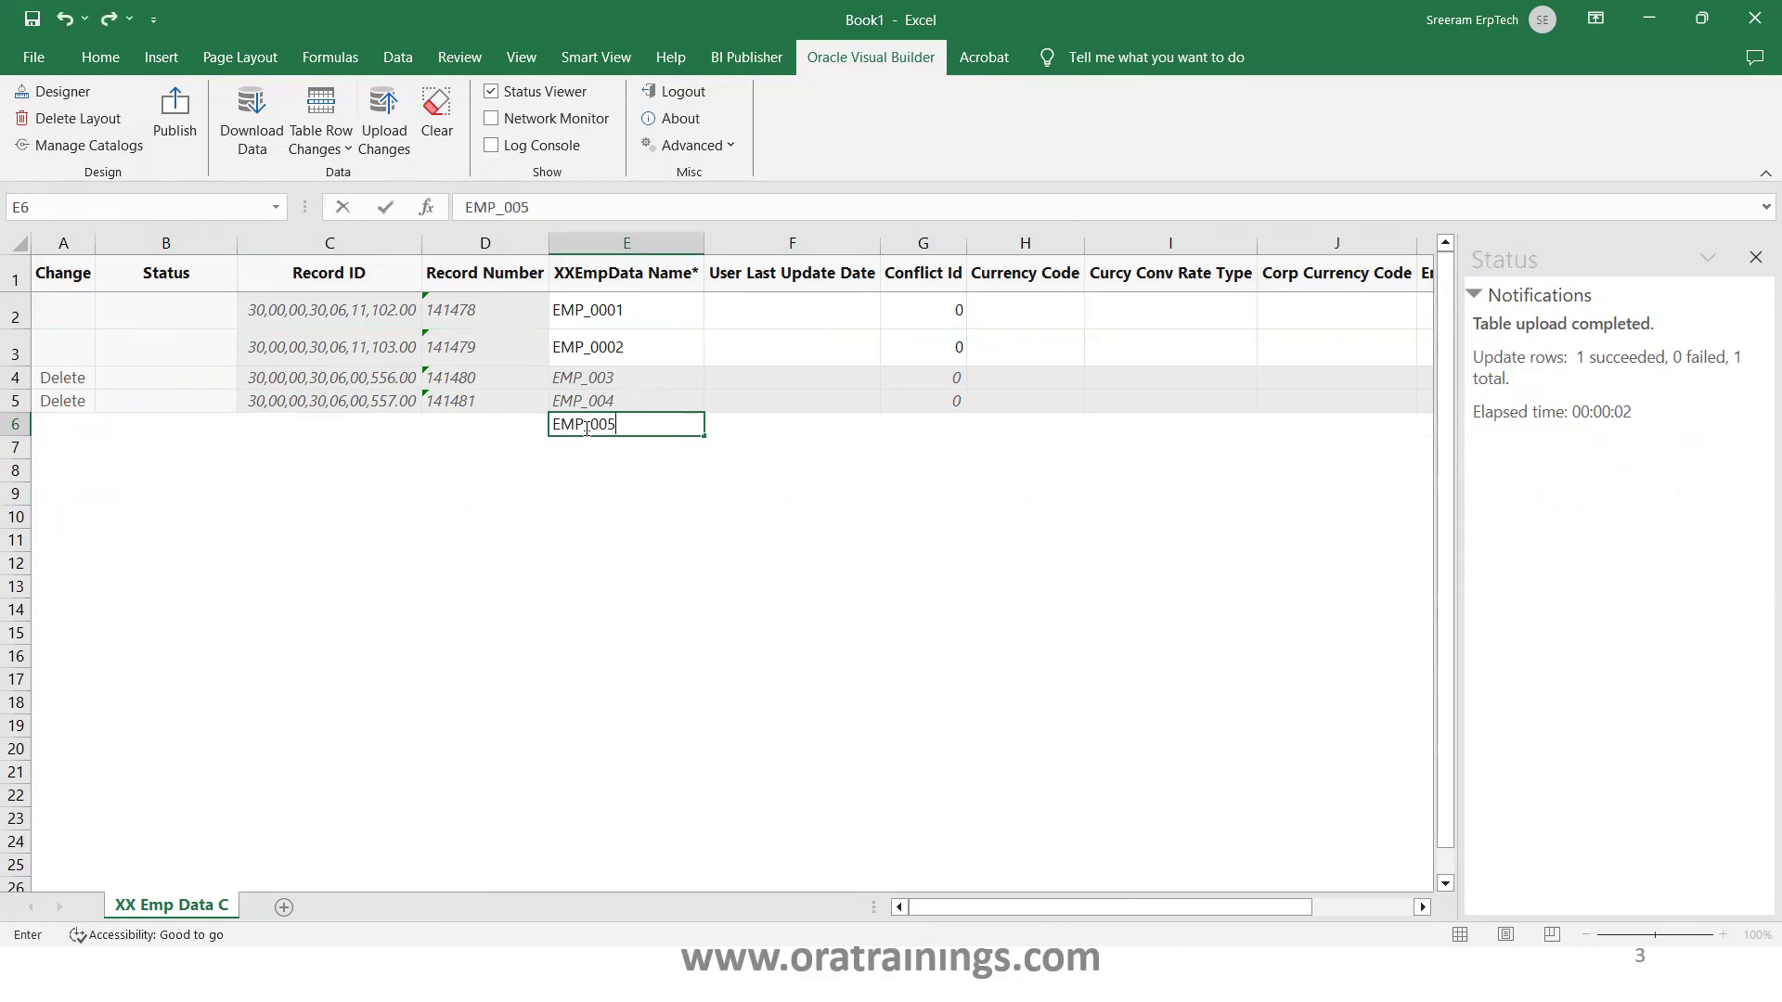
key("Tab")
key("Tab")
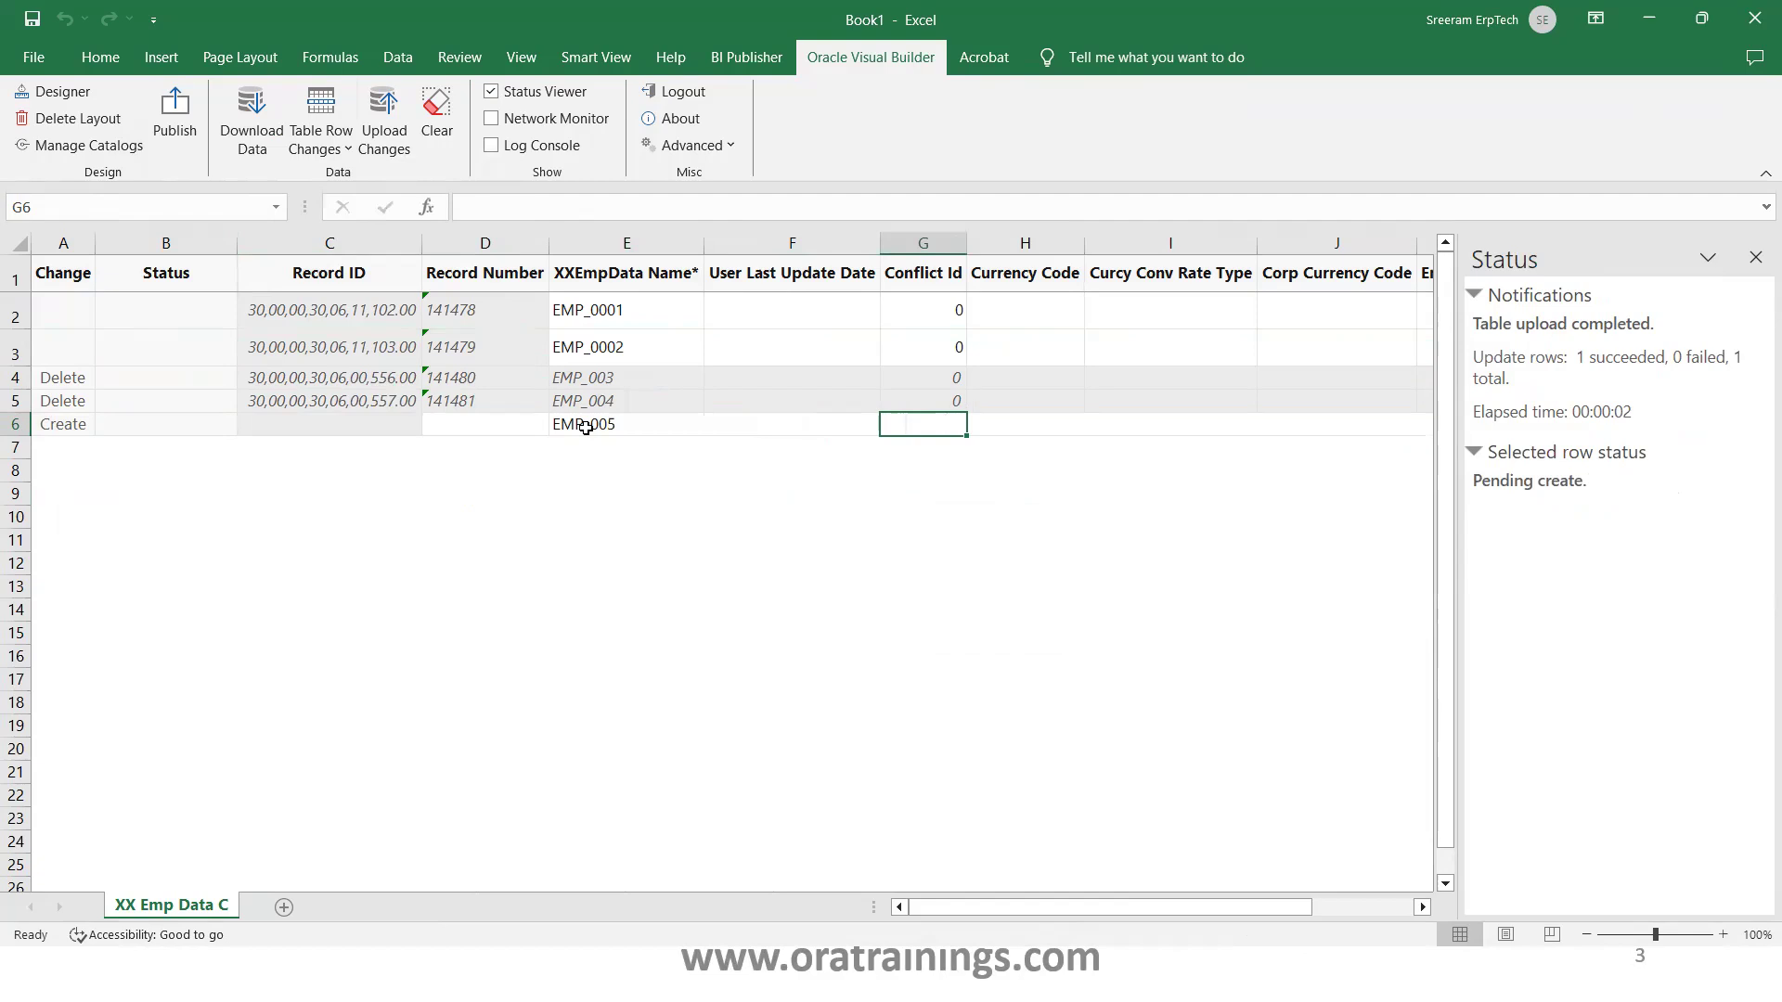
key("Tab")
key("Tab")
key("Tab")
key("Tab")
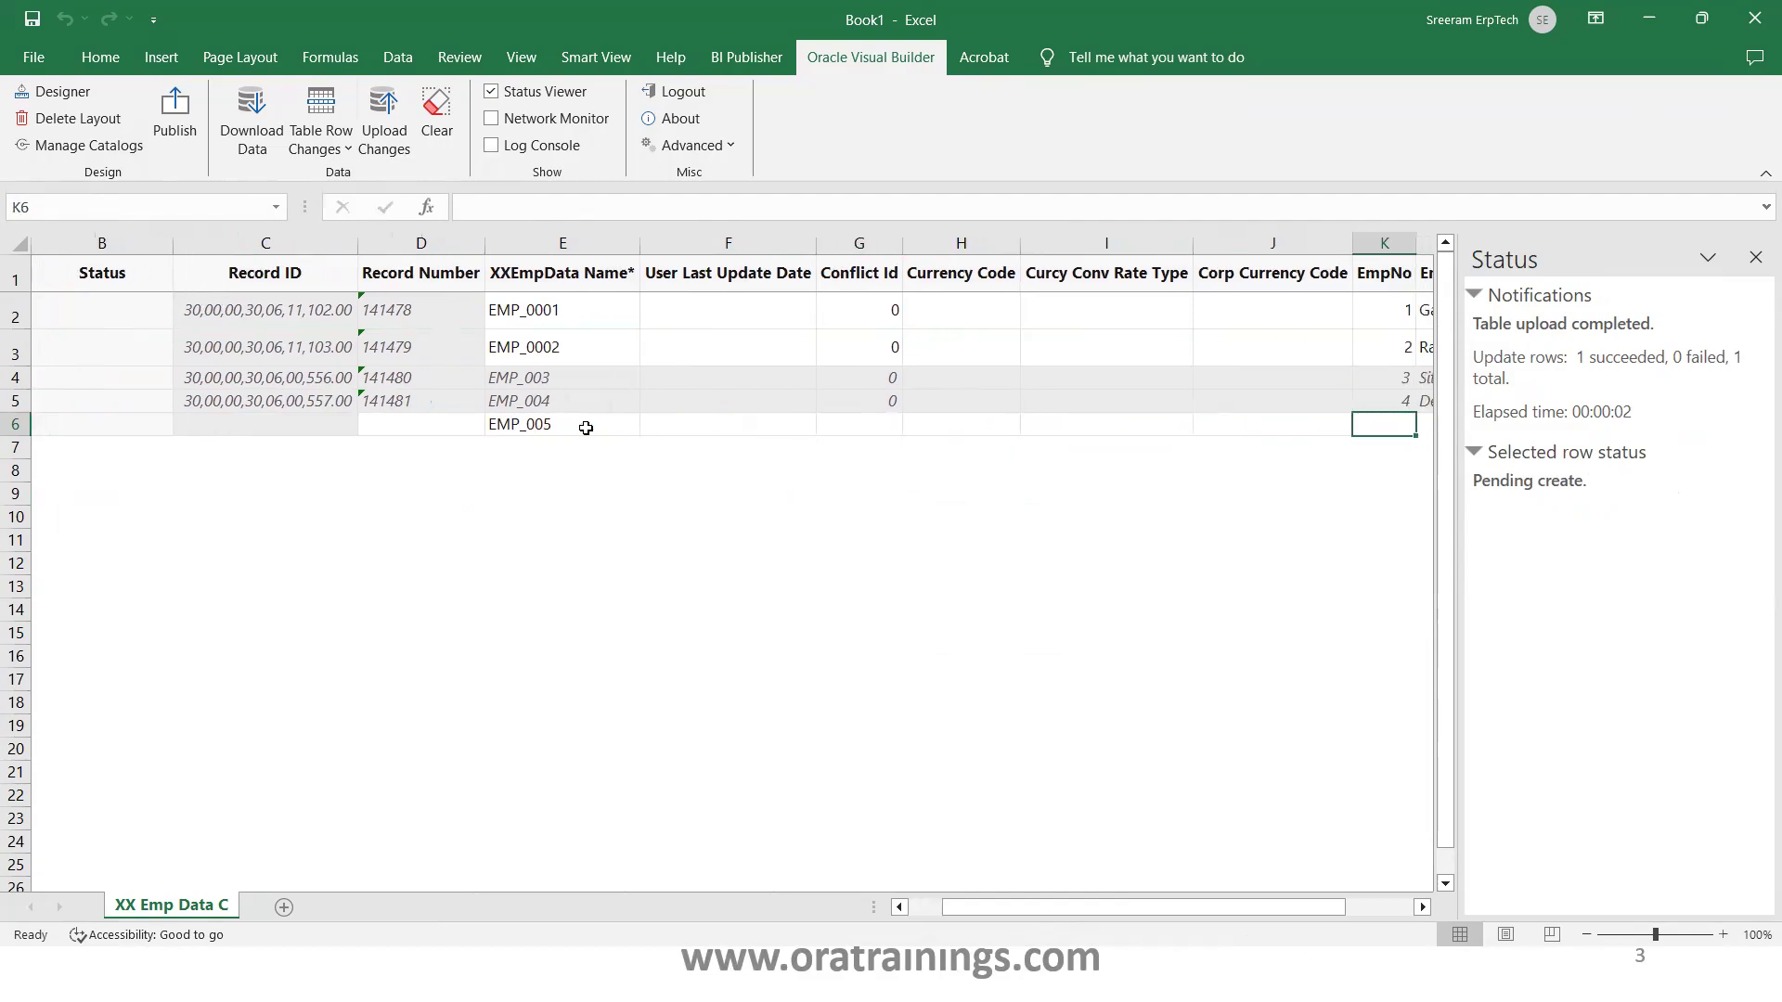
type("5")
key("Tab")
Fill in EmpName Mani, salary 10,000 and DeptNo 10, and check the row shows Create
type("Mani")
key("Tab")
type("10,00")
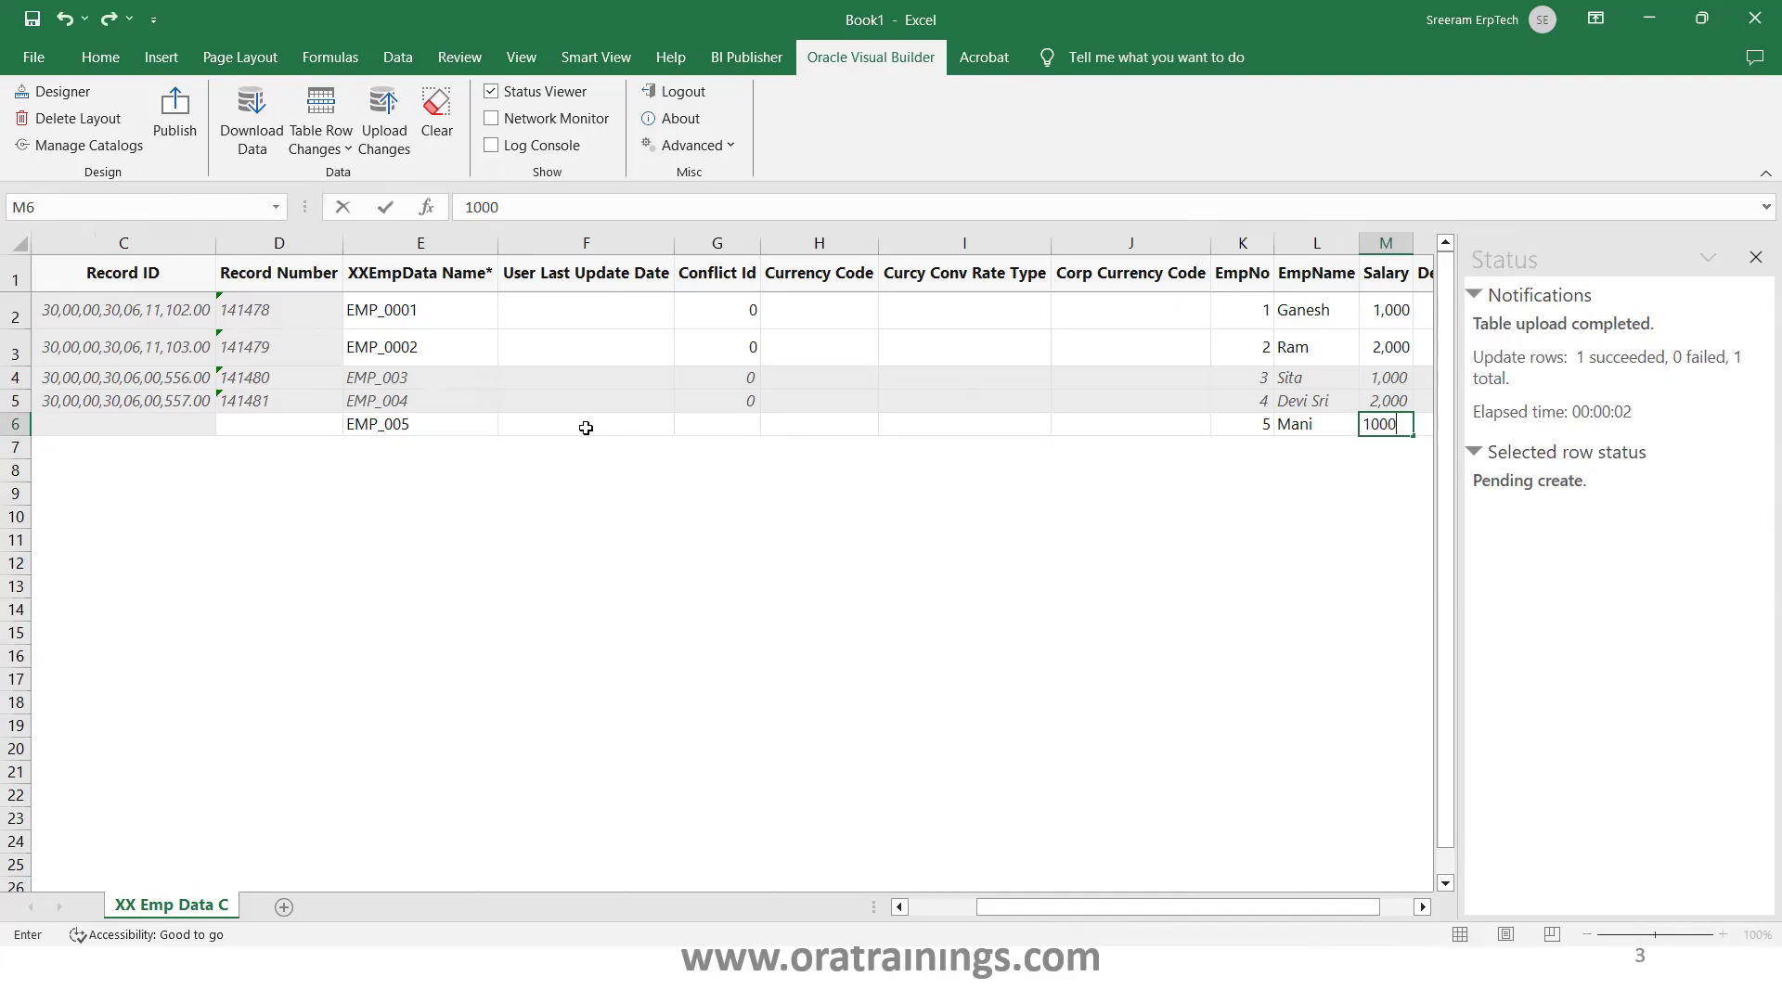
type("0")
key("Tab")
type("10")
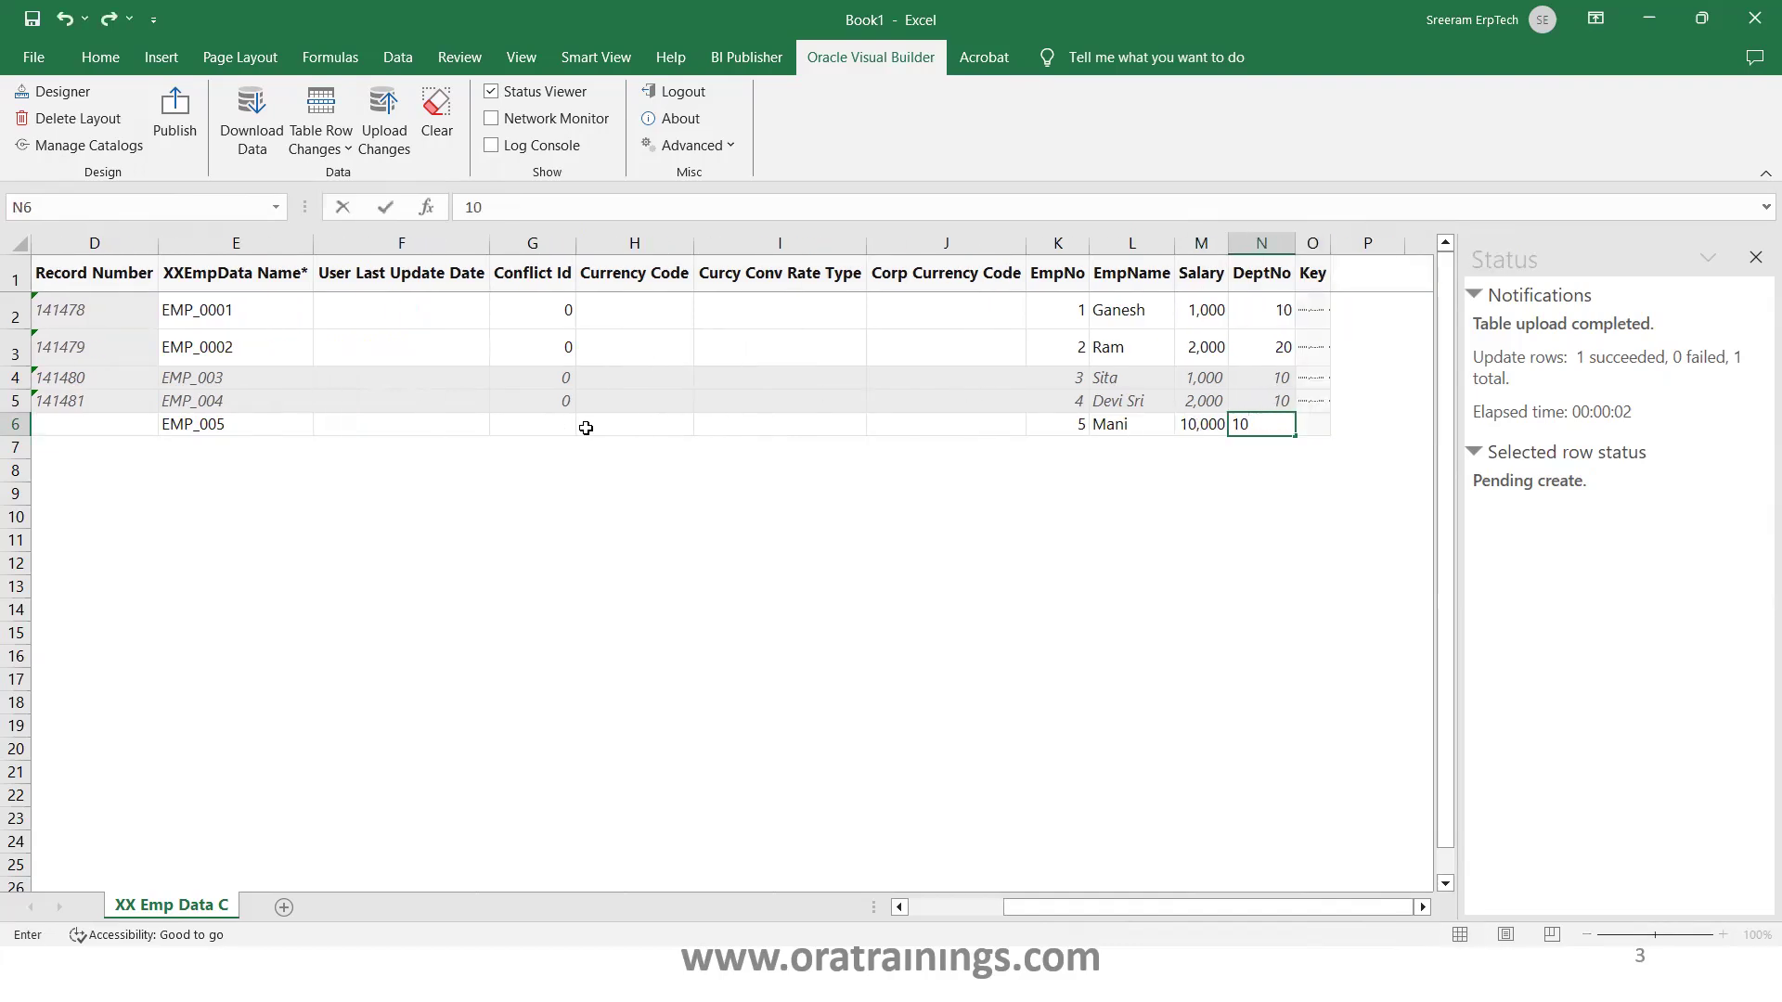
left_click(306, 417)
key("Home")
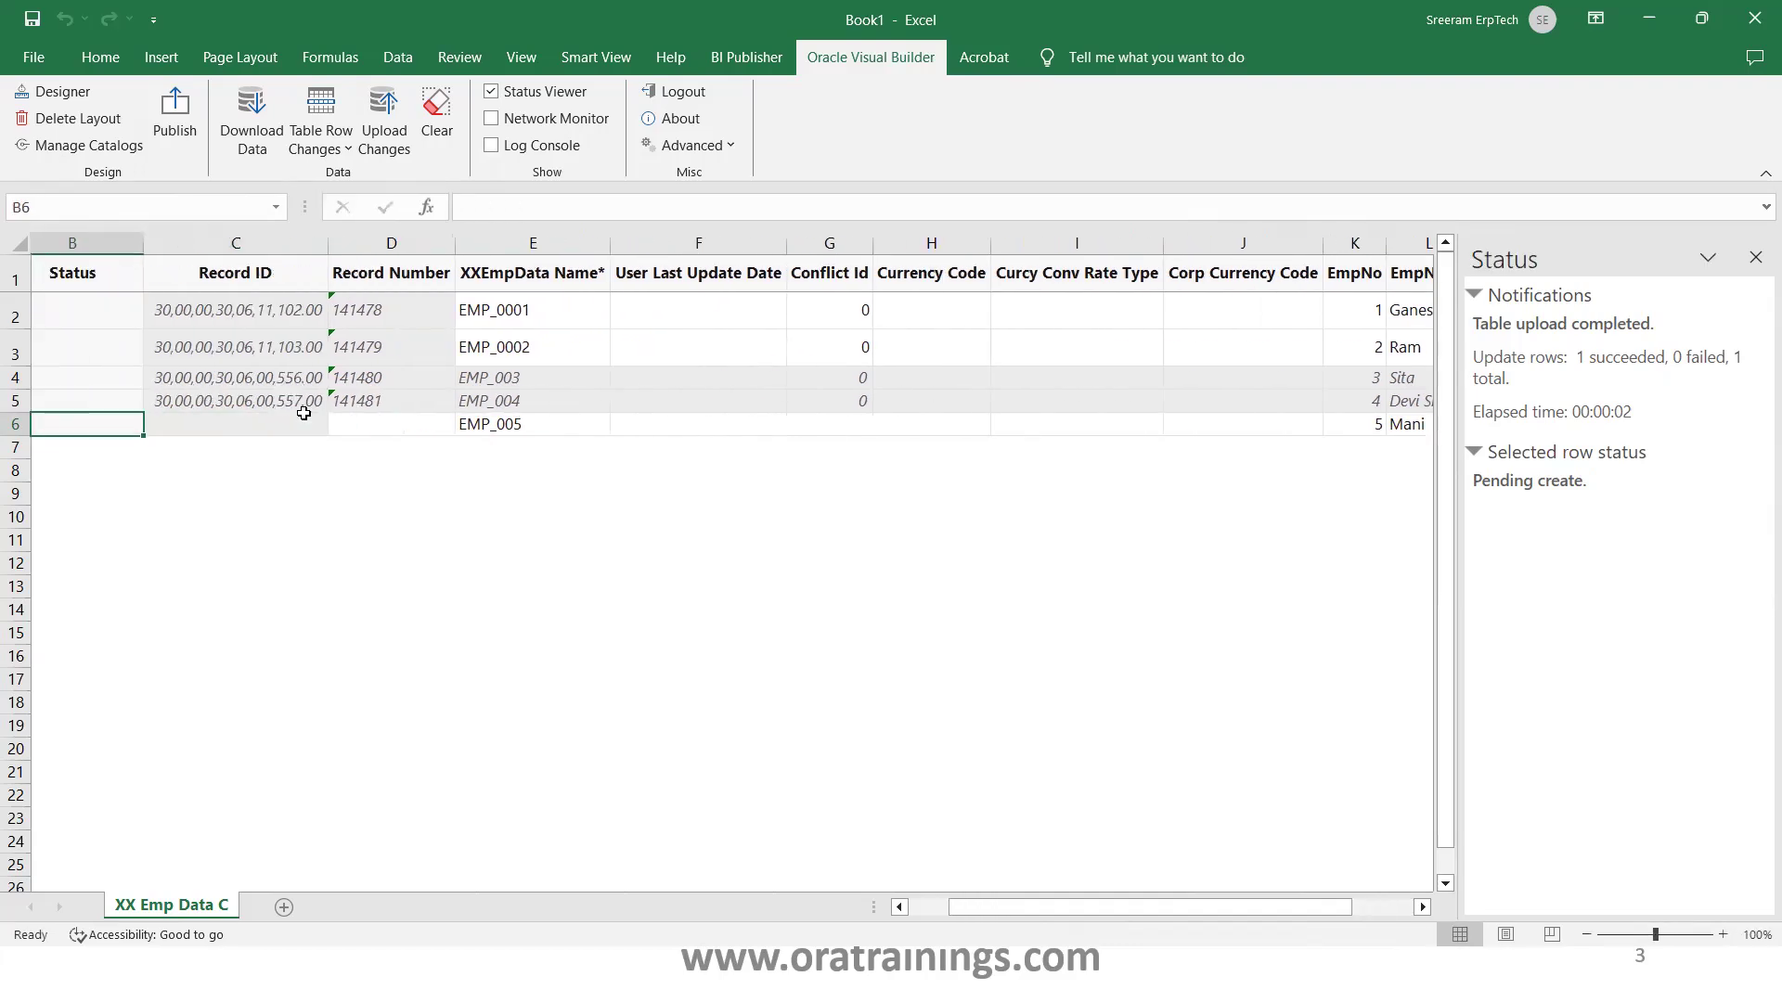
key("Left")
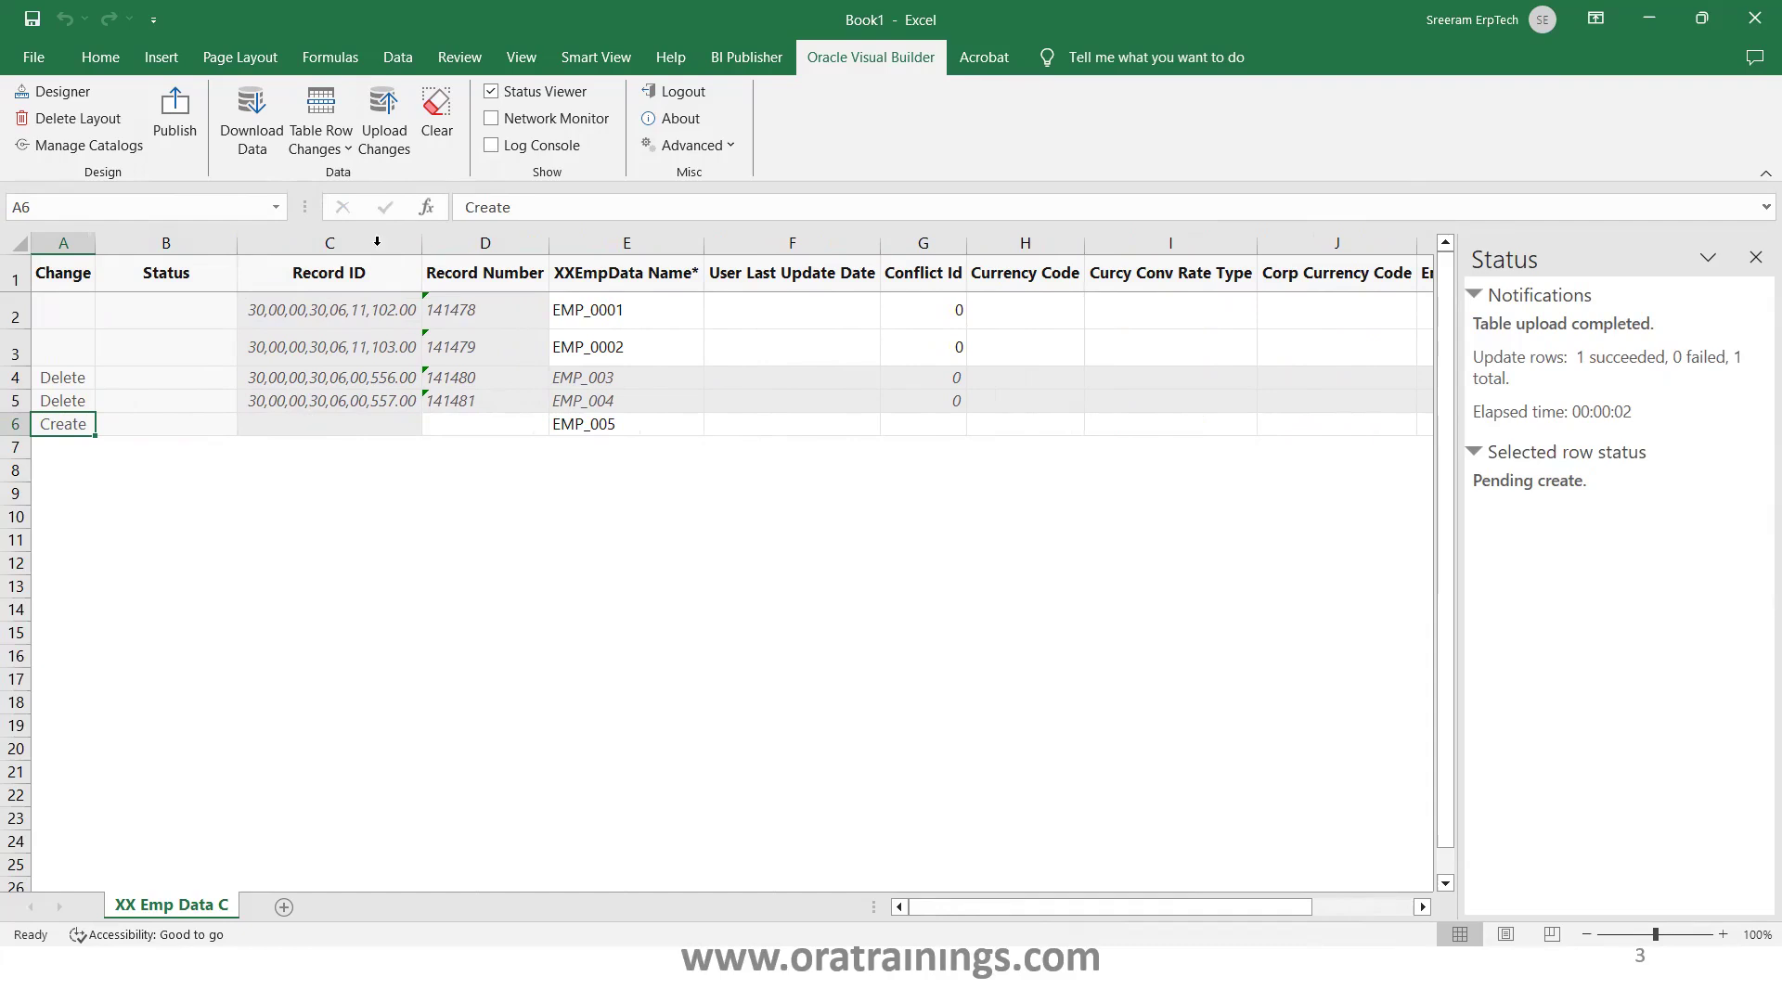
Upload the changes, confirming the deletions, so EMP_005 becomes record 141482
left_click(386, 144)
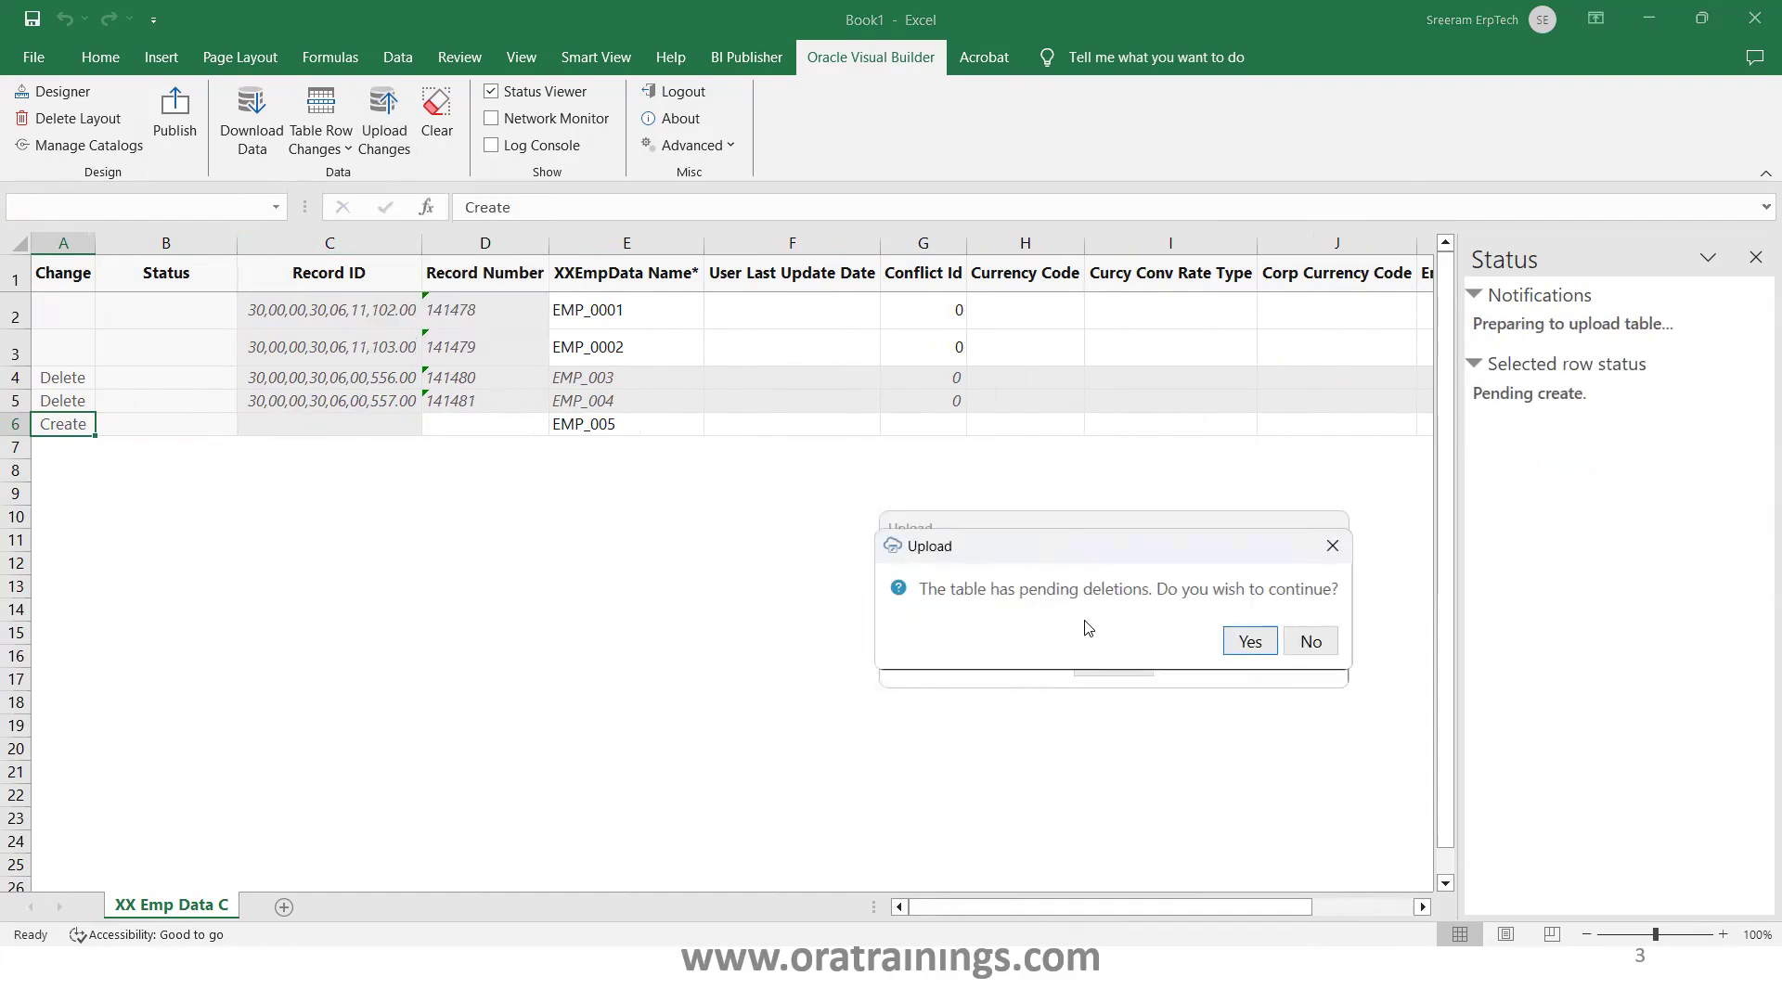
left_click(1251, 641)
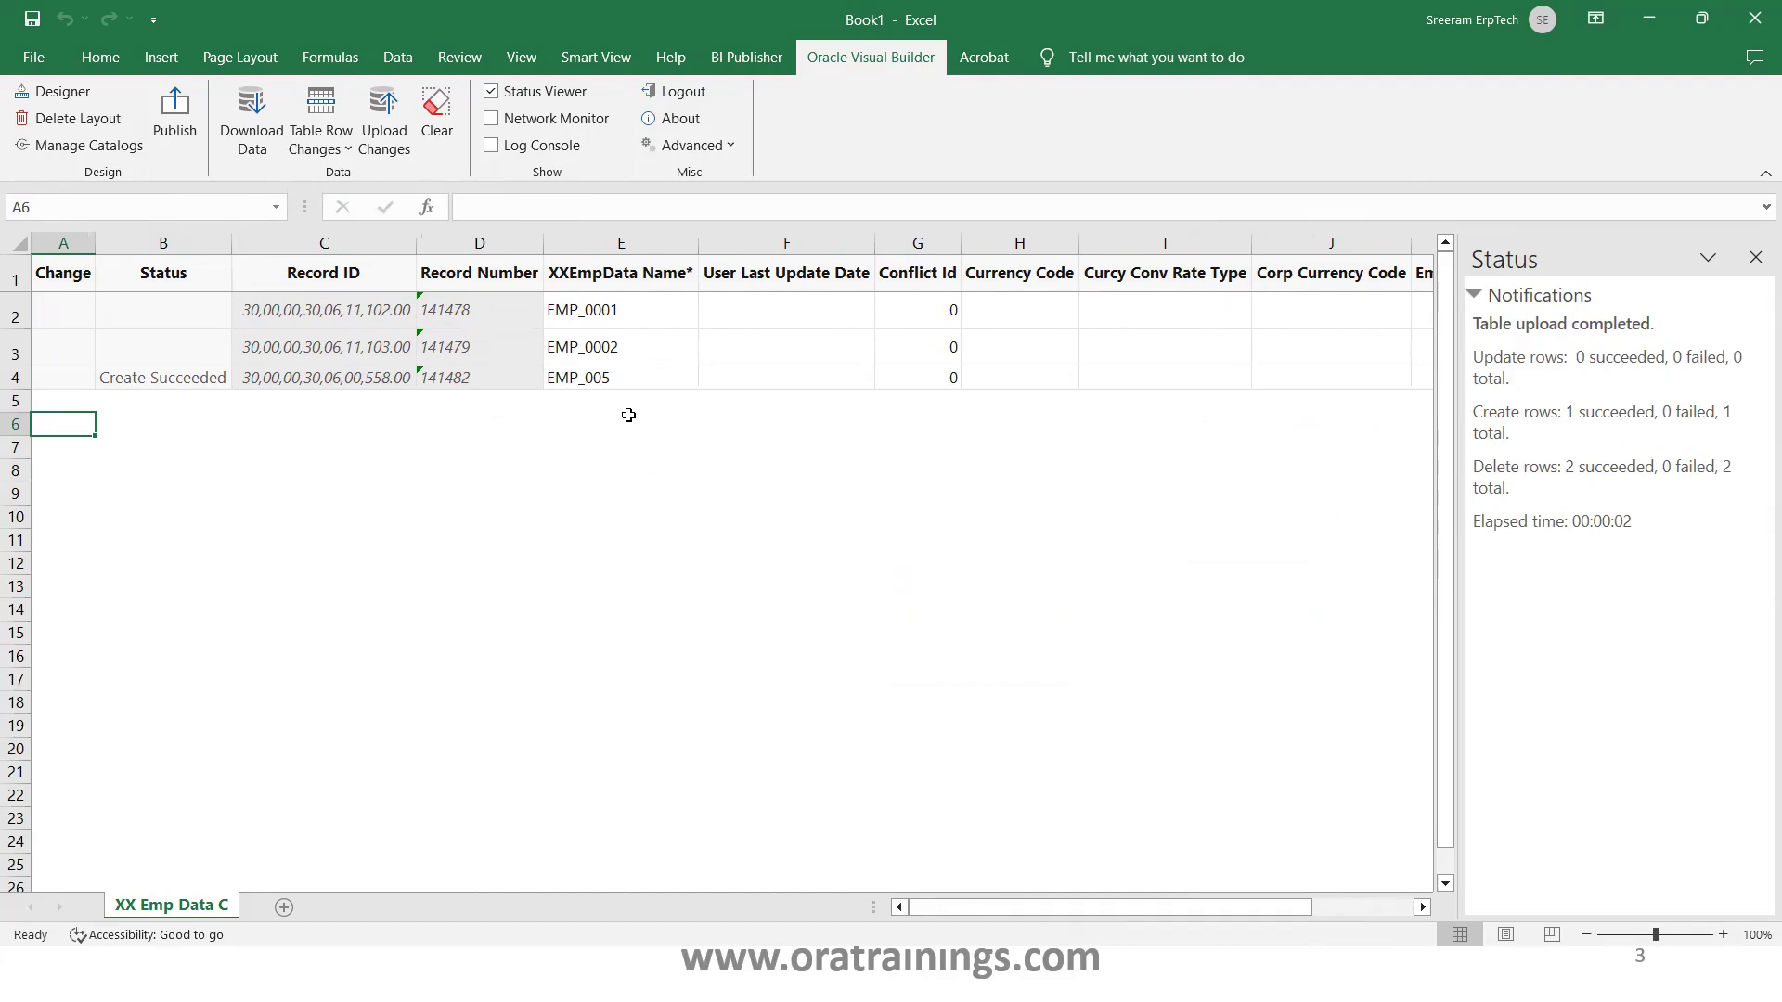
key("alt+Tab")
Refresh the BI Publisher data to see only Mani, Ganesh and Ram, then show the App Composer Object slide
left_click(464, 281)
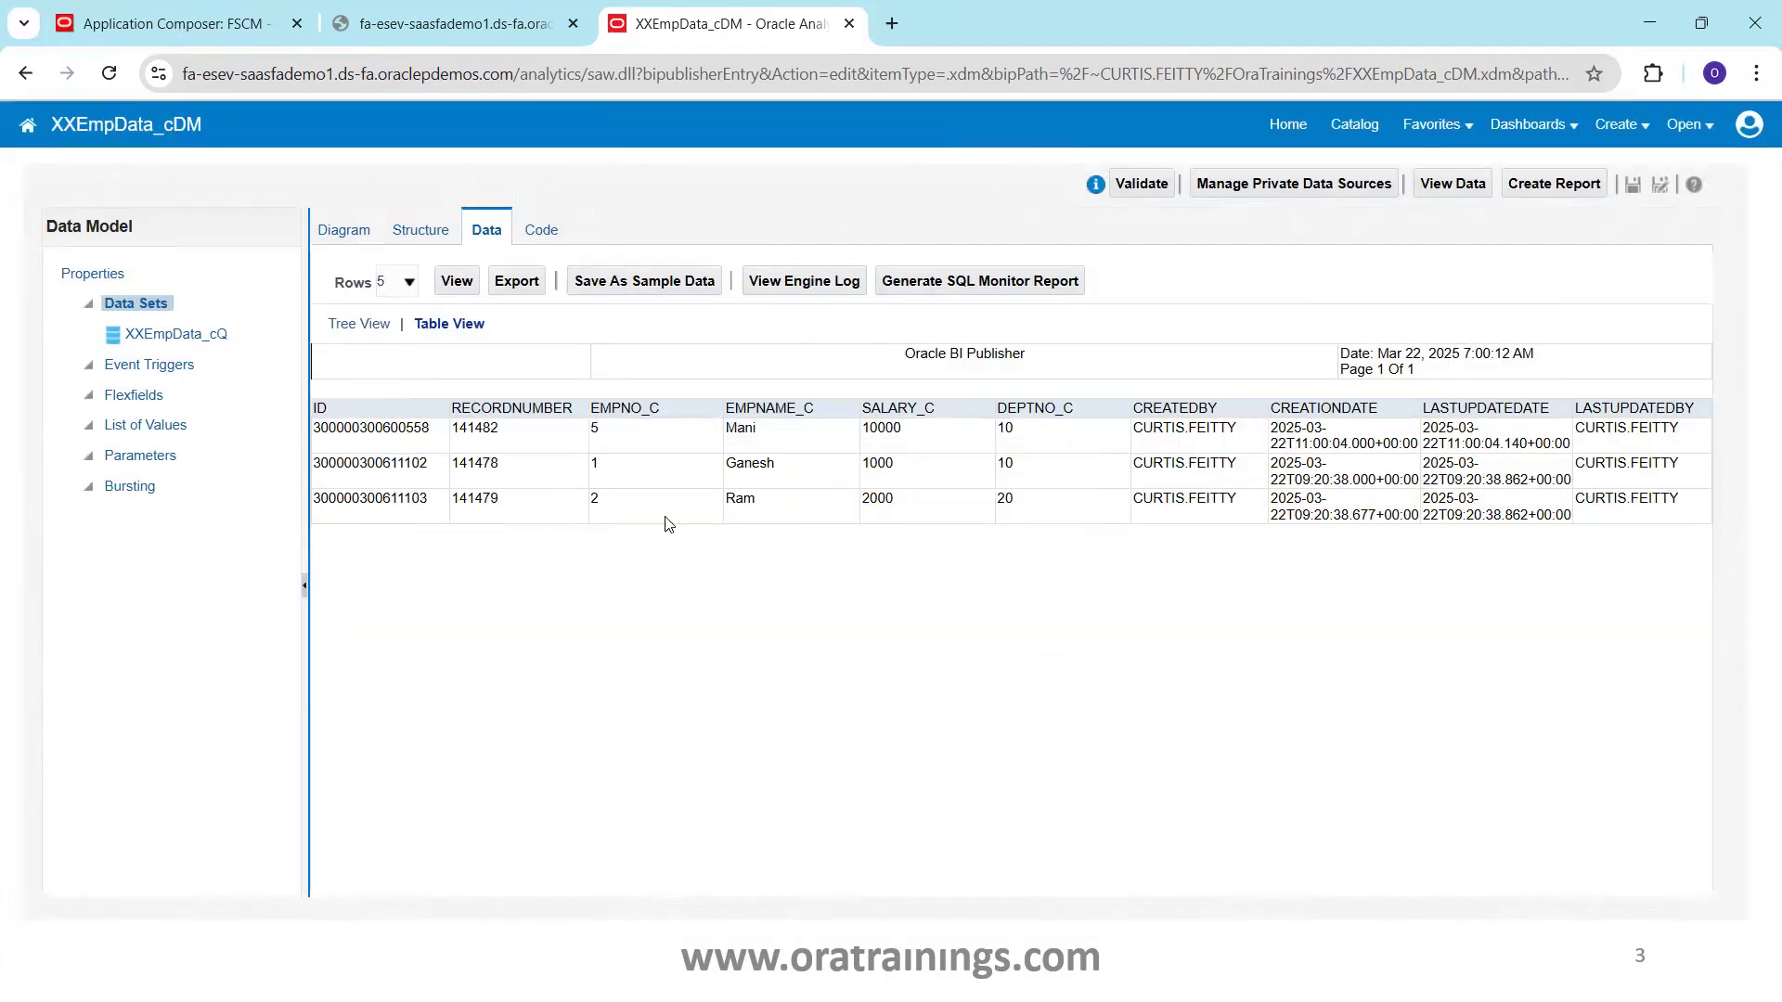
key("alt+Tab")
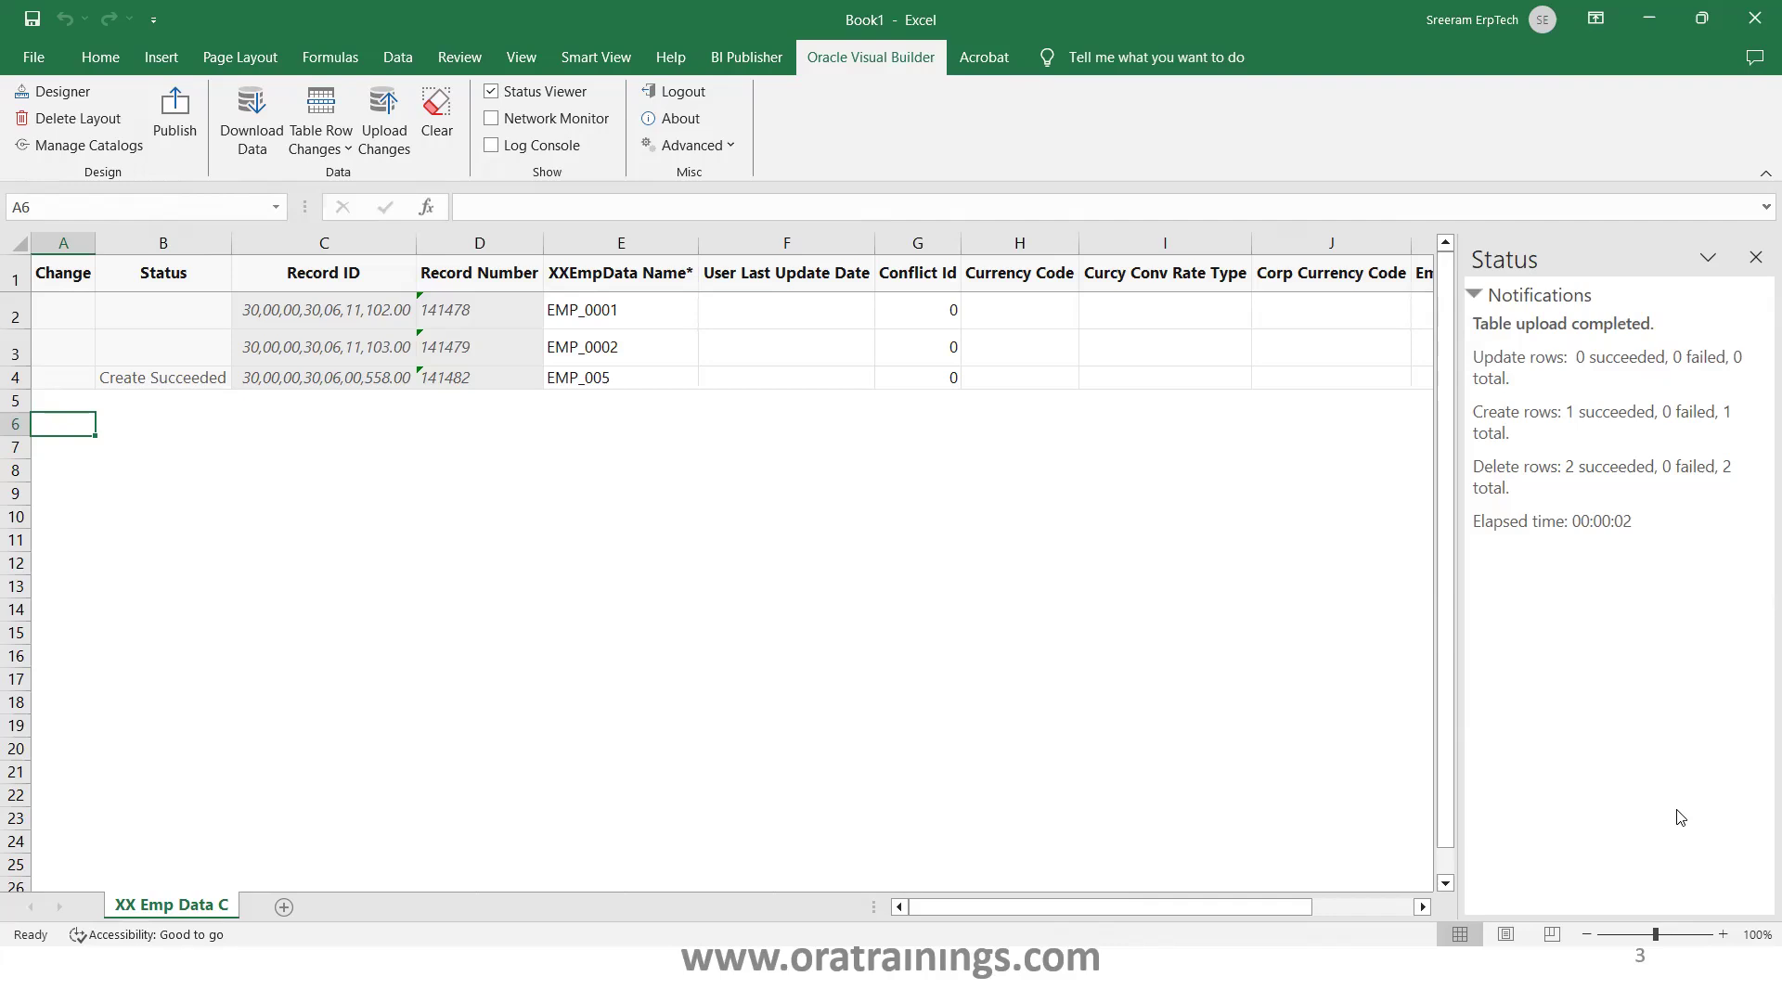
key("alt+Tab")
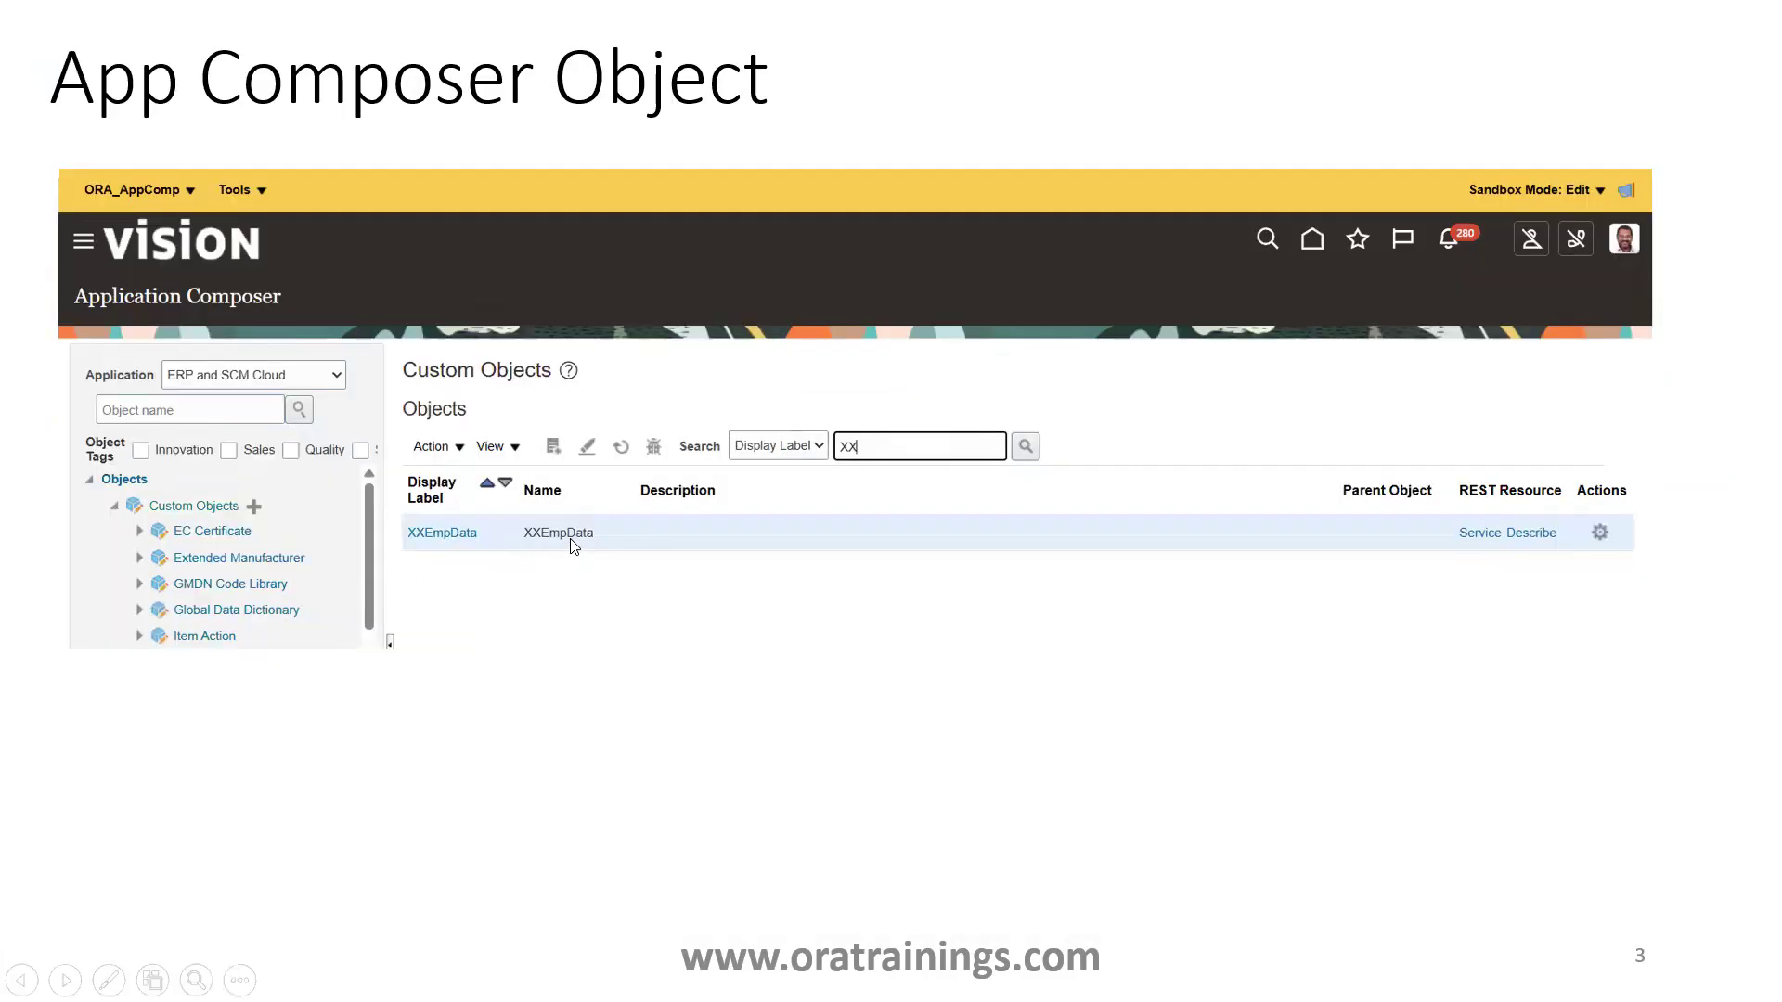